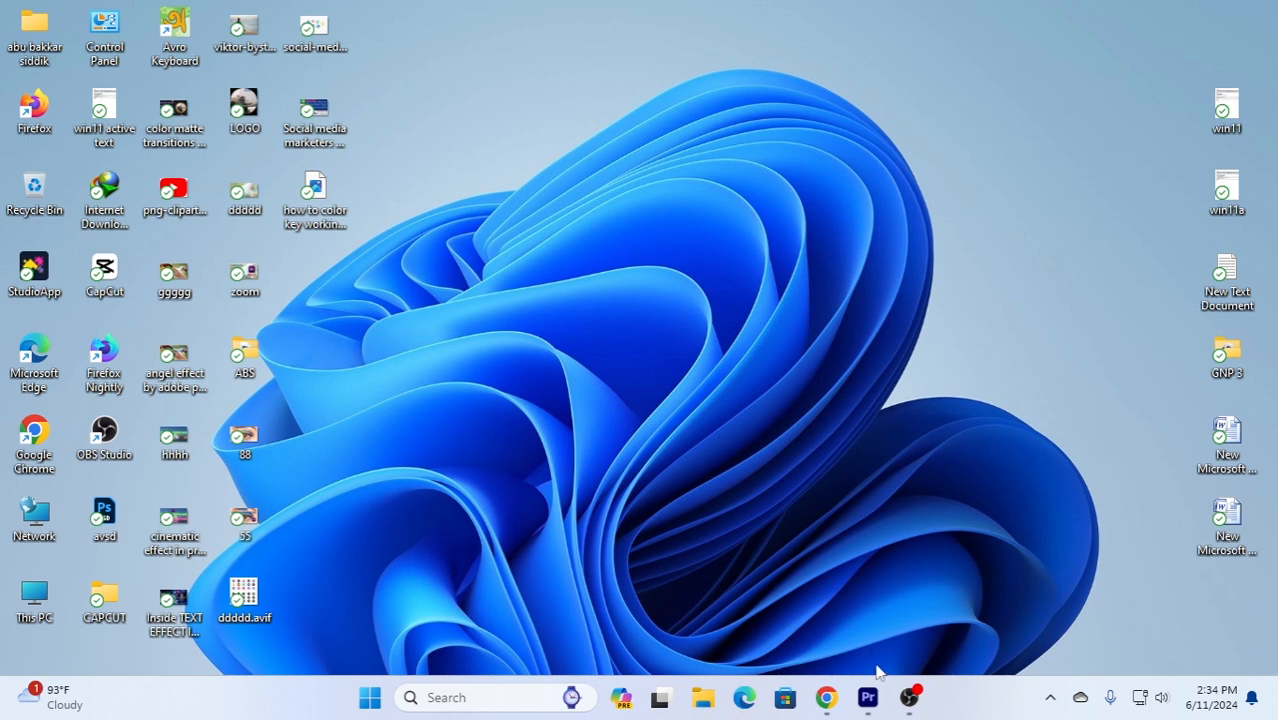
- Switch to Adobe Premiere Pro and import the video 1 (1) from the Video folder in Downloads
{"action": "left_click", "coordinate": [867, 697]}
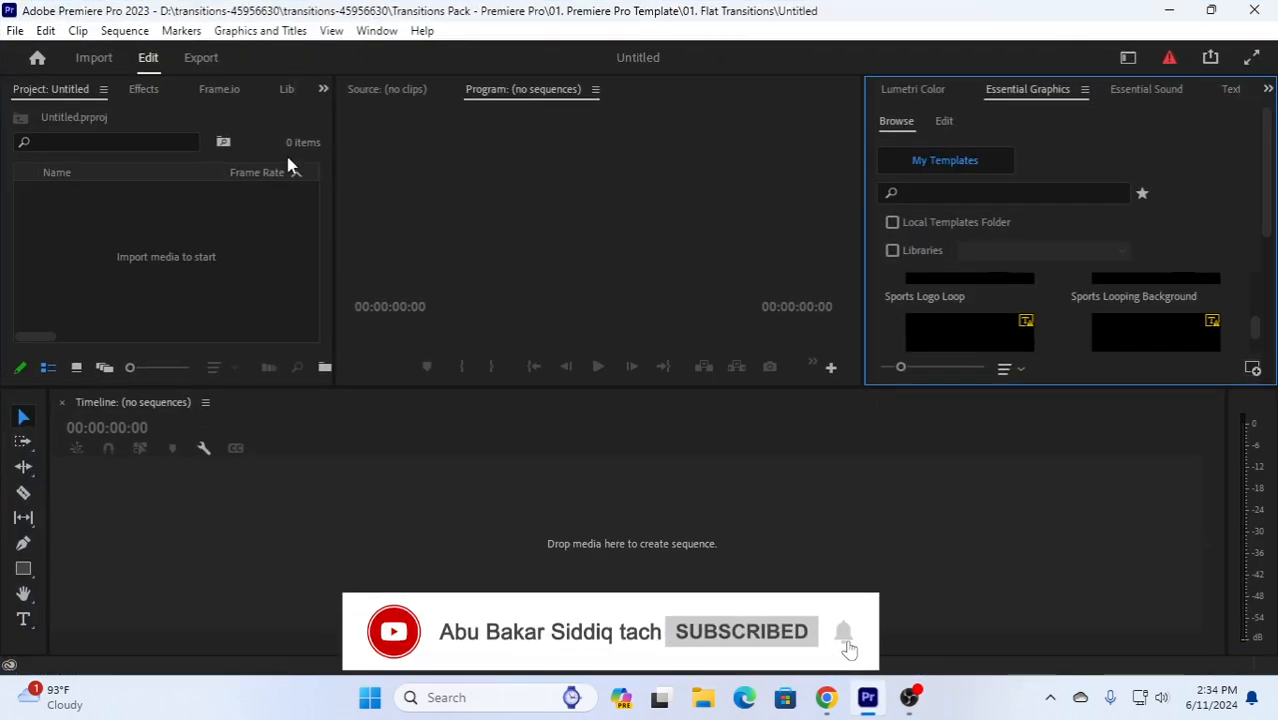
{"action": "left_click", "coordinate": [192, 260]}
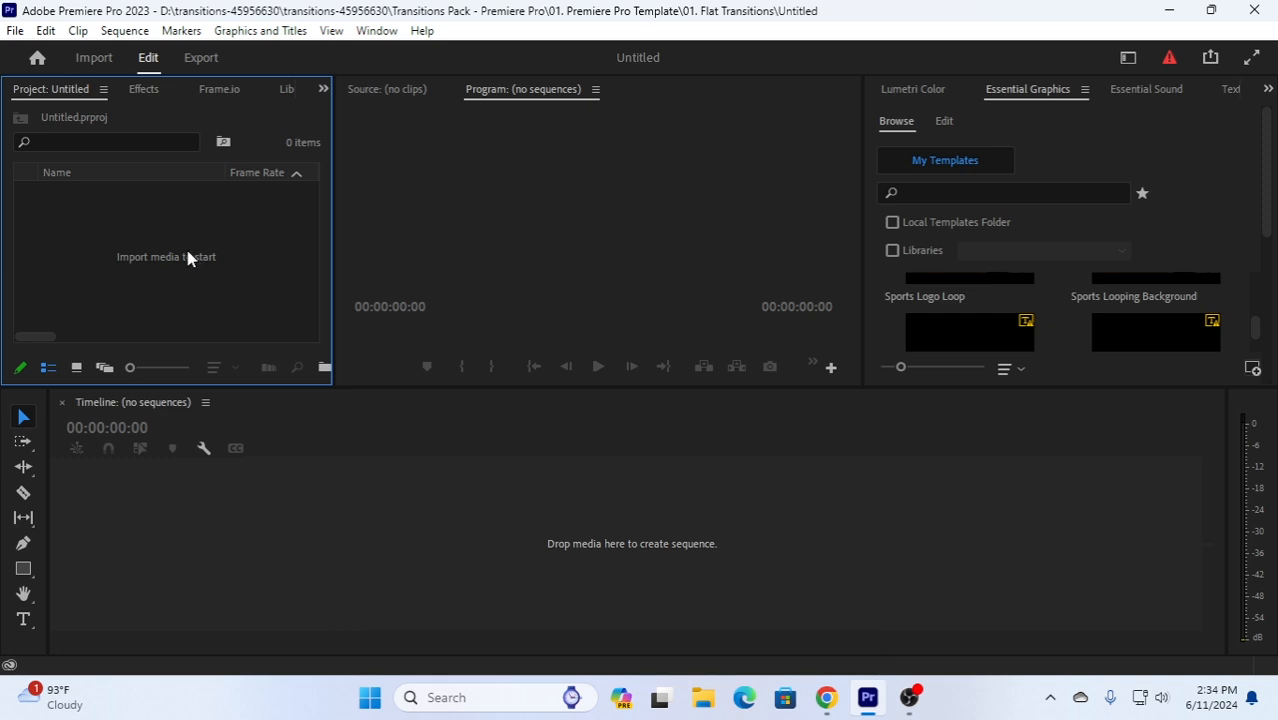
{"action": "right_click", "coordinate": [188, 258]}
{"action": "left_click", "coordinate": [250, 391]}
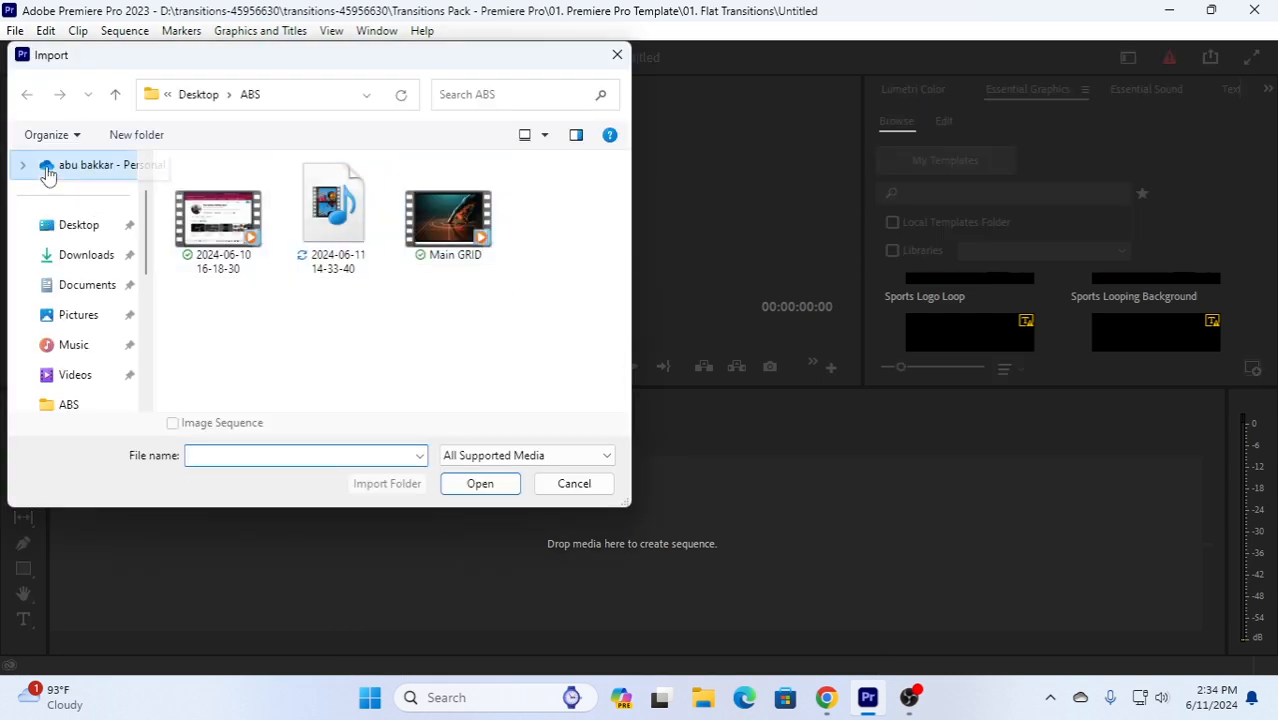
{"action": "left_click", "coordinate": [87, 256]}
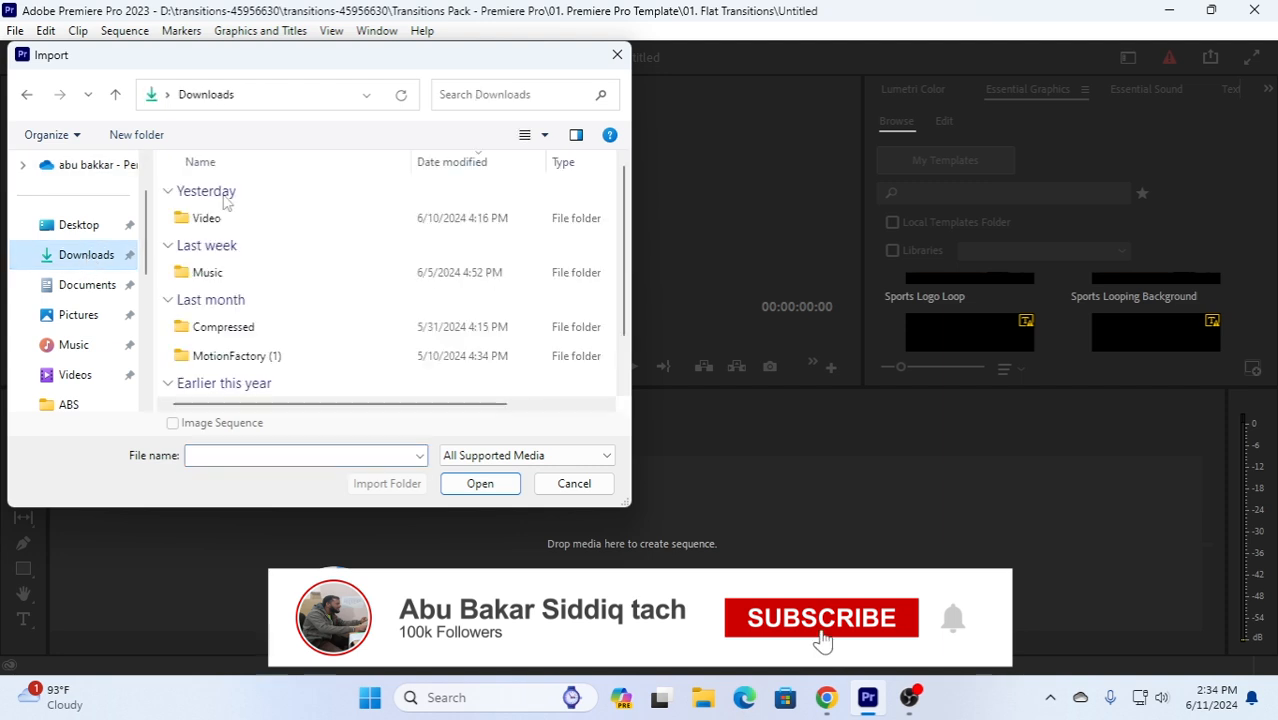
{"action": "double_click", "coordinate": [217, 217]}
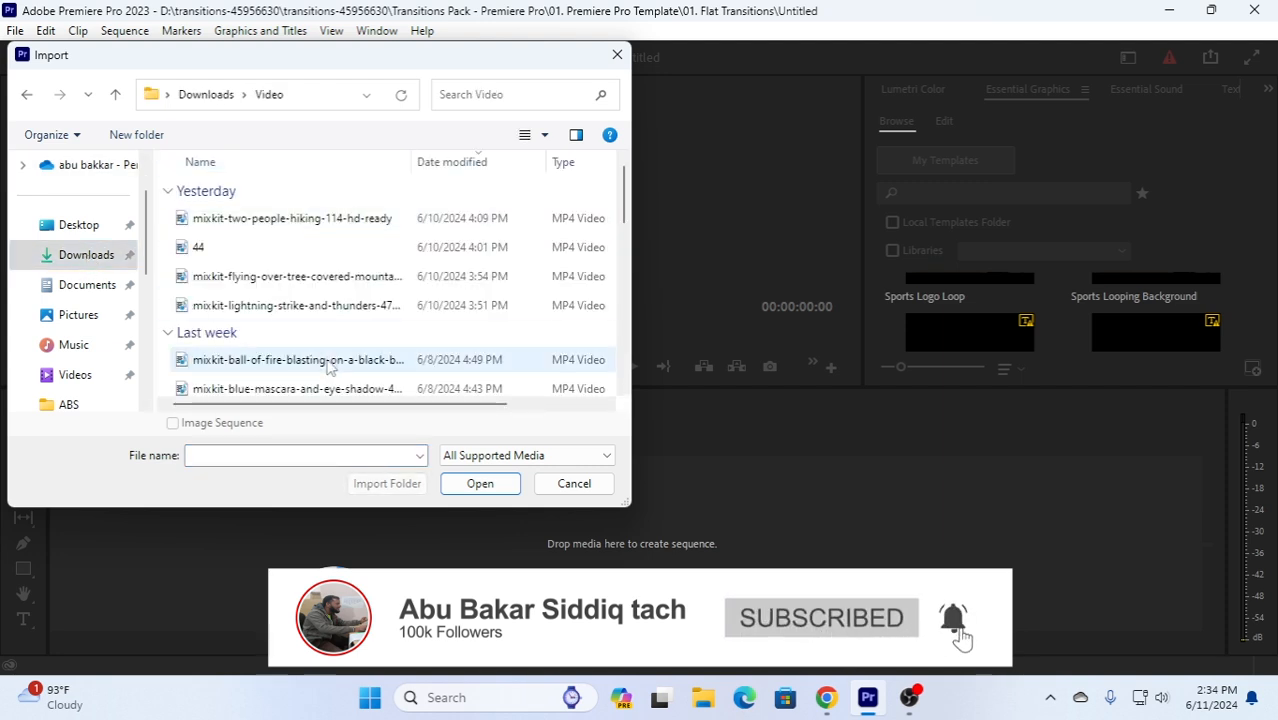
{"action": "scroll", "coordinate": [268, 358], "scroll_direction": "down", "scroll_amount": 2}
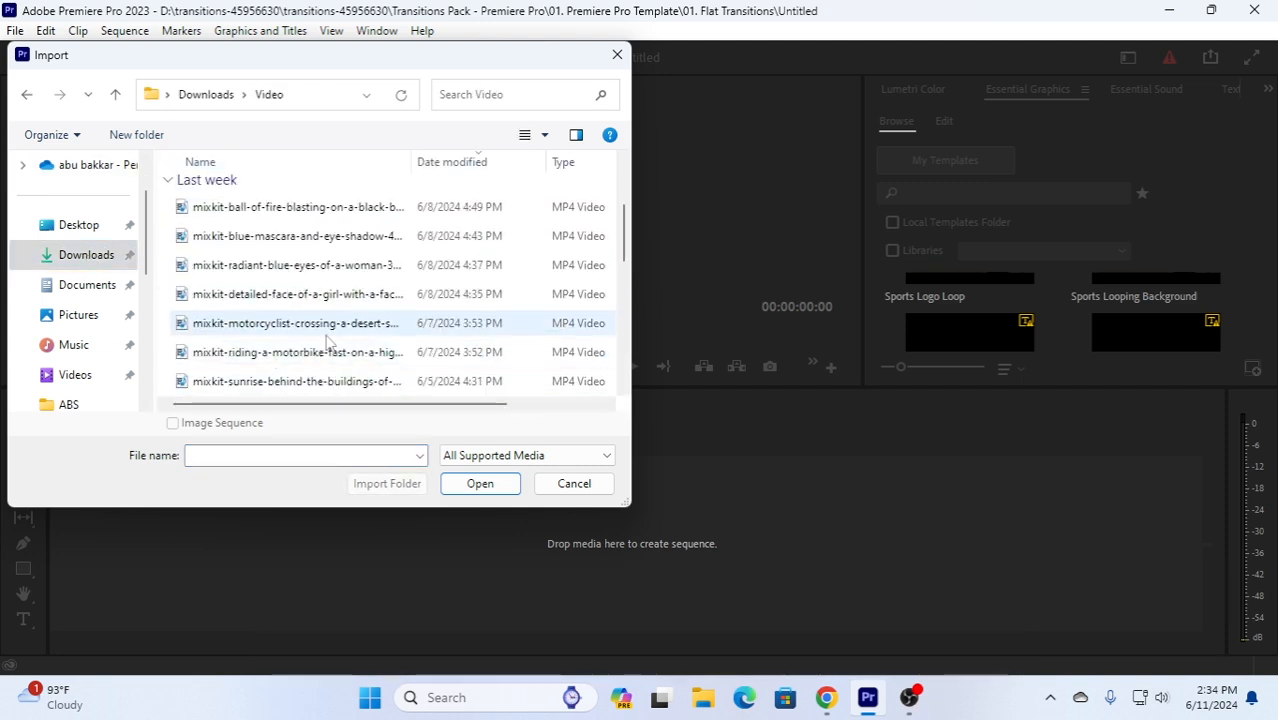
{"action": "scroll", "coordinate": [330, 345], "scroll_direction": "up", "scroll_amount": 2}
{"action": "scroll", "coordinate": [349, 343], "scroll_direction": "down", "scroll_amount": 5}
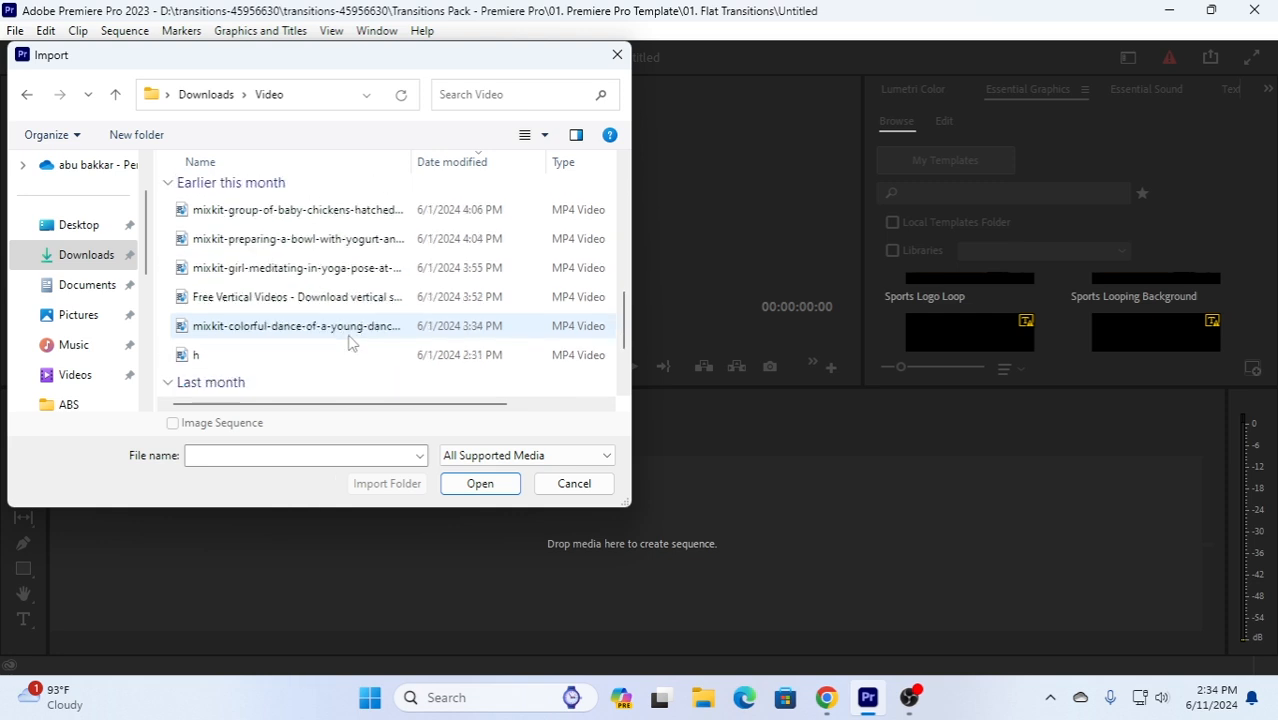
{"action": "left_click", "coordinate": [237, 330]}
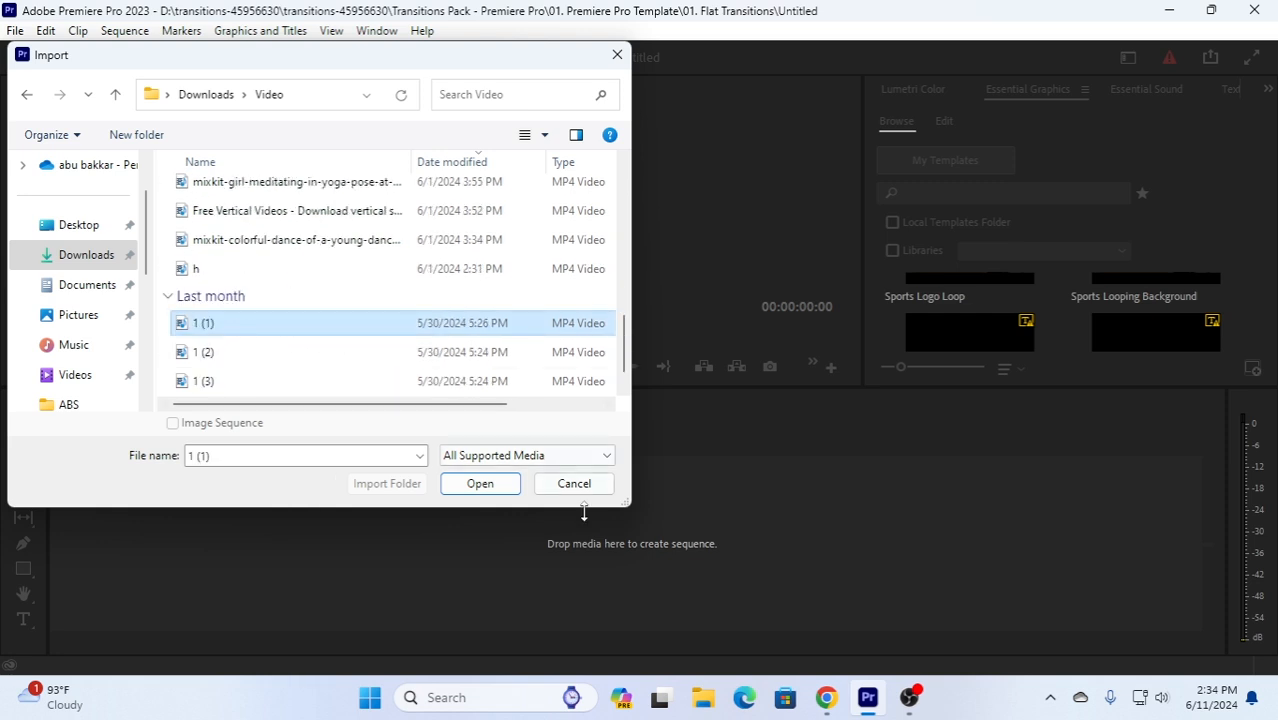
{"action": "left_click", "coordinate": [480, 484]}
- Create a sequence from the 1 (1).mp4 clip, preview it, and park the playhead at 00:00:06:08
{"action": "left_click_drag", "start_coordinate": [136, 196], "coordinate": [362, 492]}
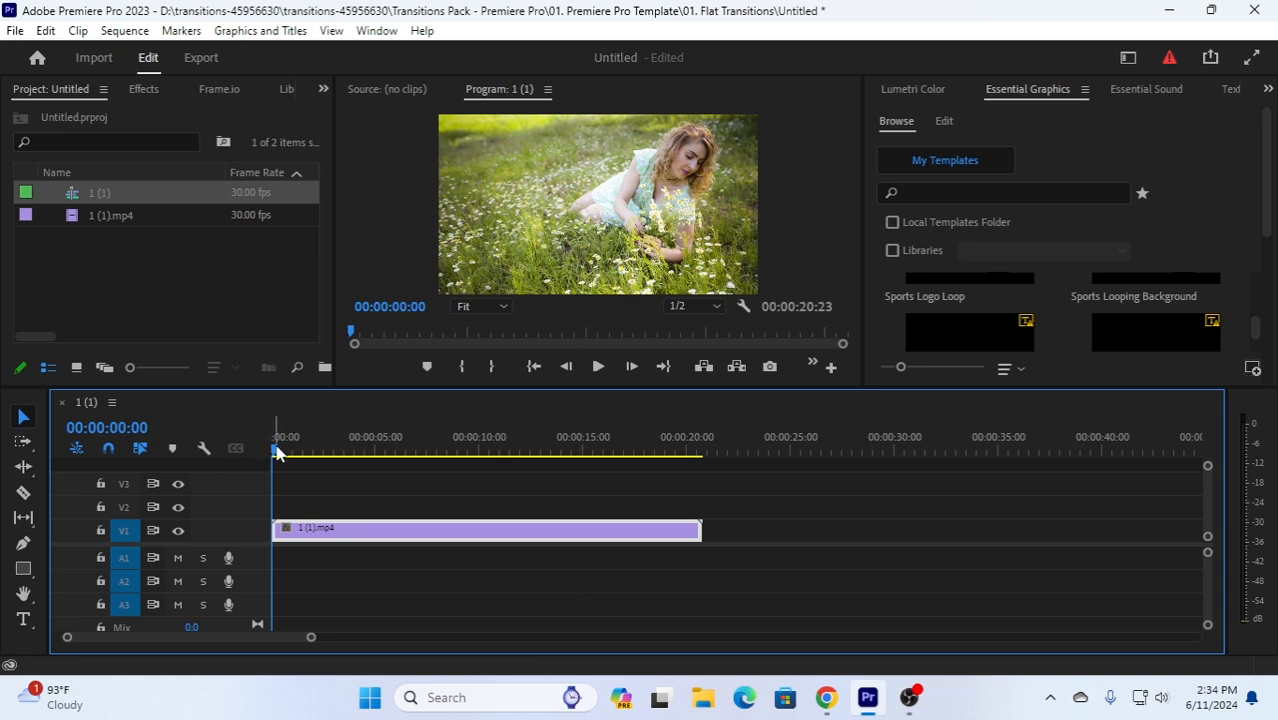
{"action": "left_click", "coordinate": [597, 367]}
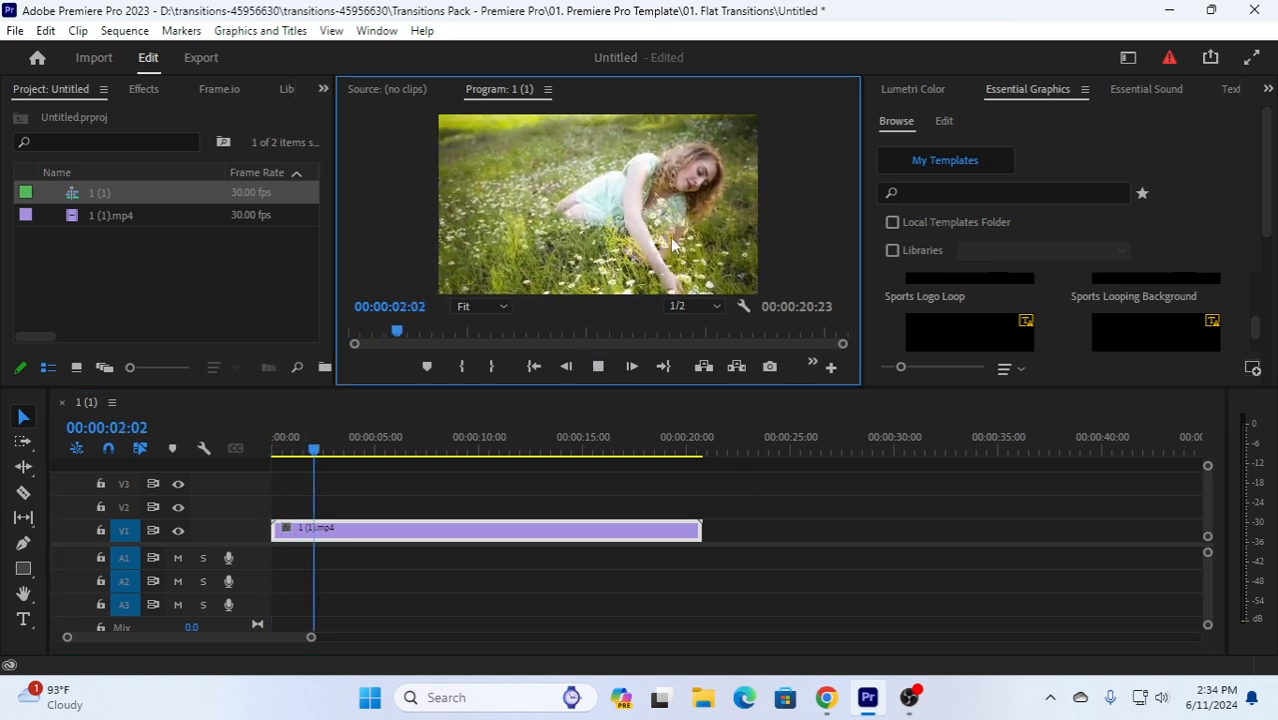
{"action": "left_click", "coordinate": [597, 366]}
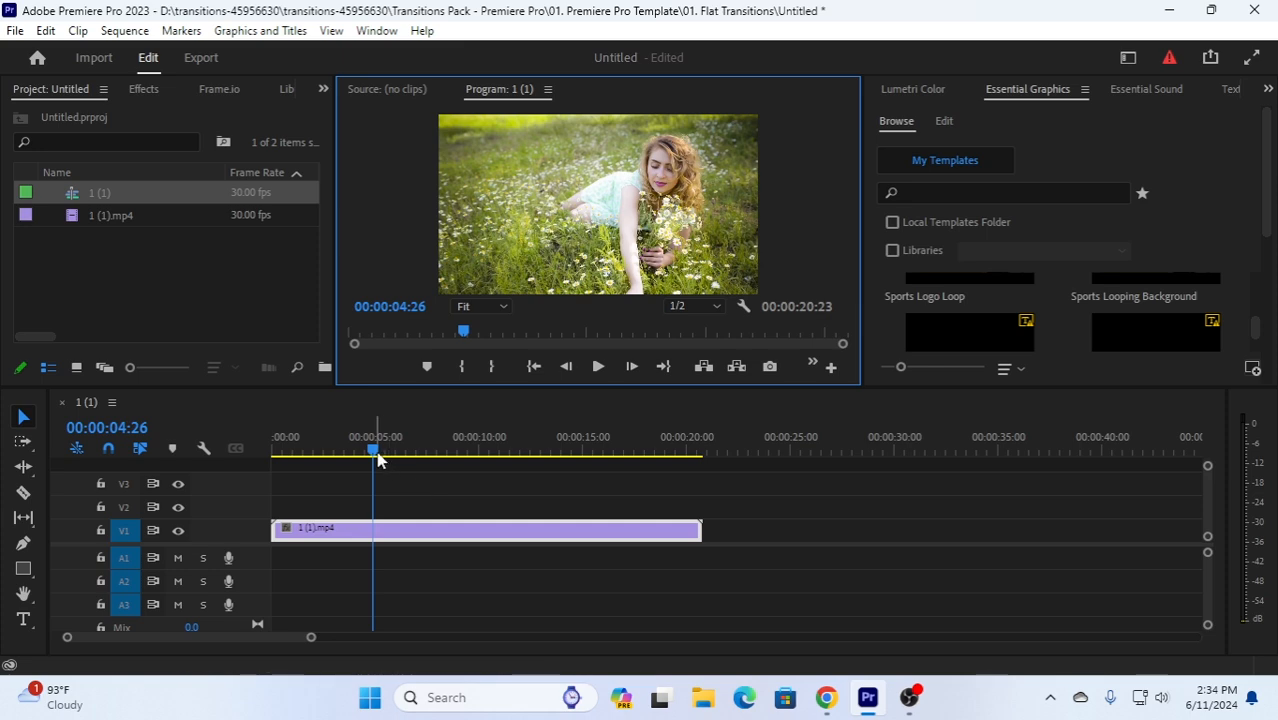
{"action": "left_click_drag", "start_coordinate": [374, 451], "coordinate": [402, 458]}
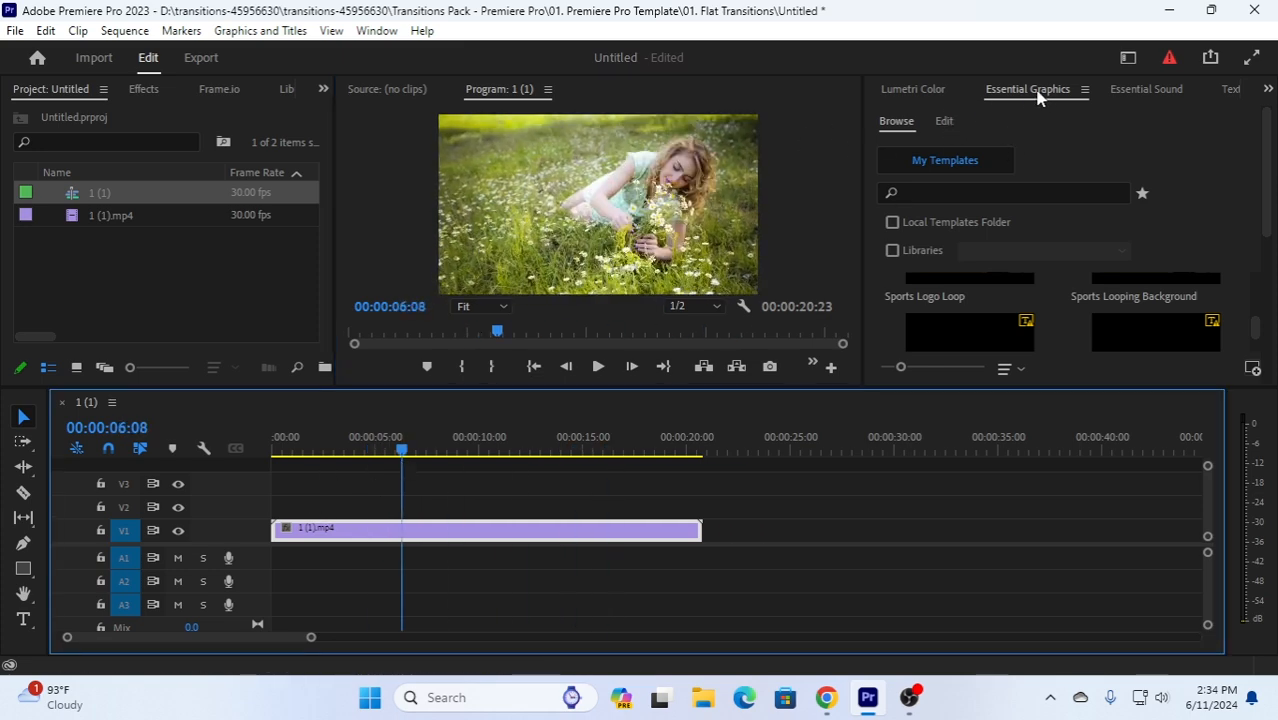
- View the clip's Lumetri Color and Effect Controls, the Essential Graphics templates, and the list of available workspaces
{"action": "left_click", "coordinate": [905, 90]}
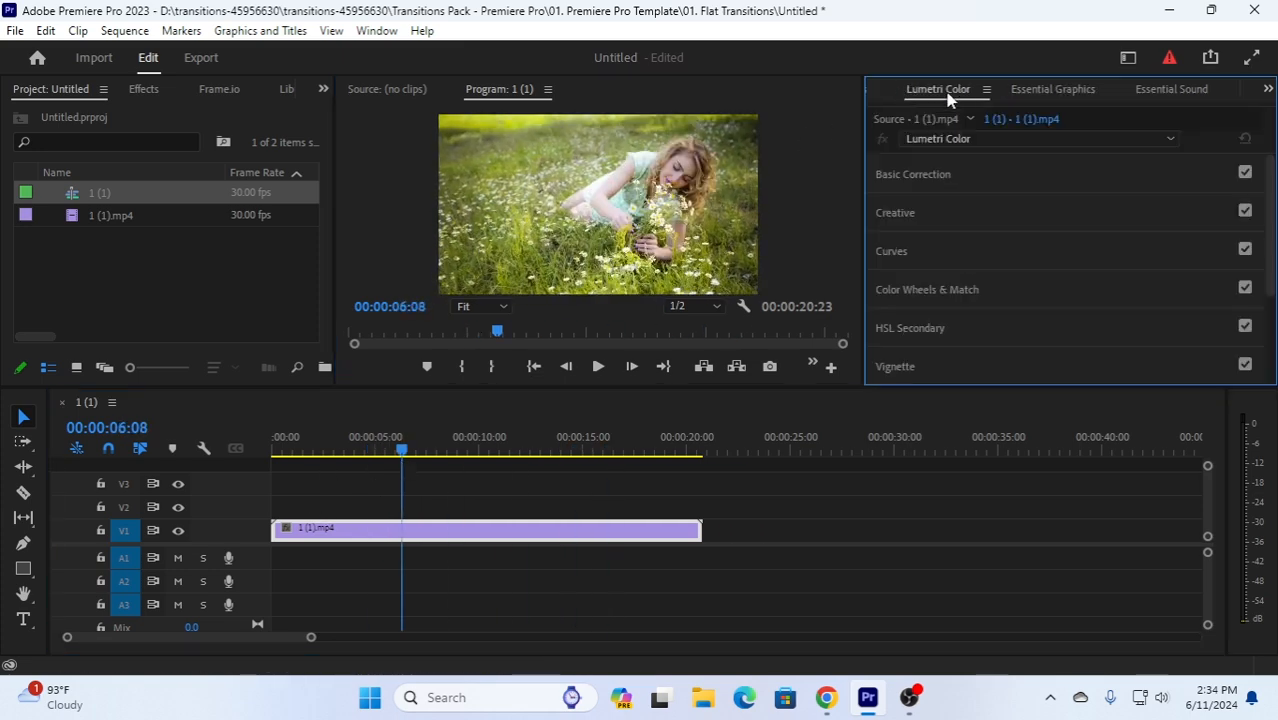
{"action": "left_click", "coordinate": [1268, 89]}
{"action": "left_click", "coordinate": [1207, 112]}
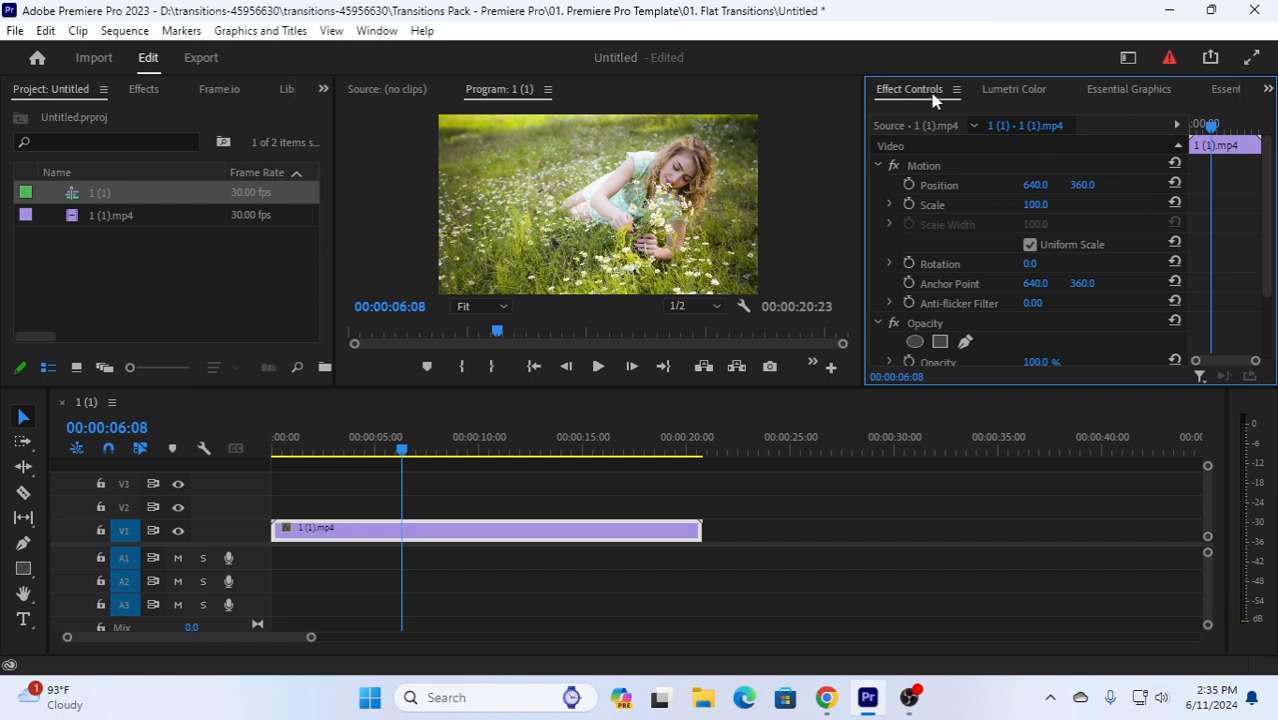
{"action": "left_click", "coordinate": [1115, 90]}
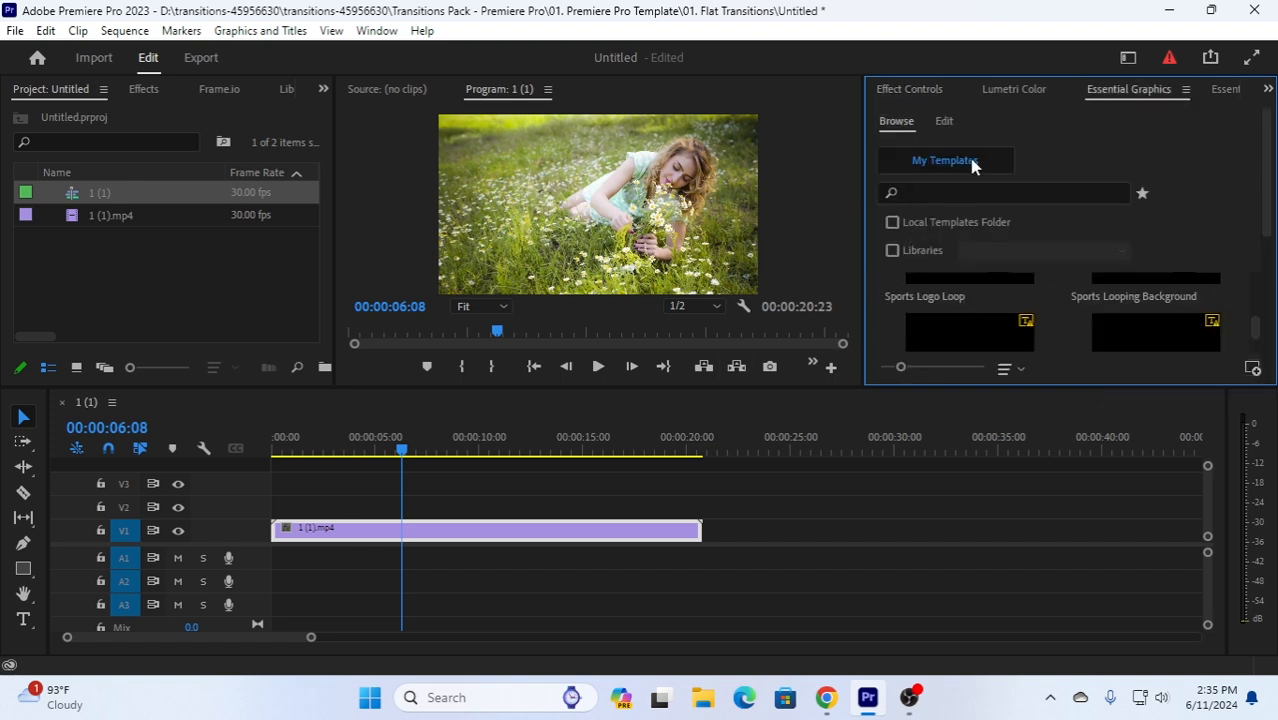
{"action": "left_click", "coordinate": [1130, 59]}
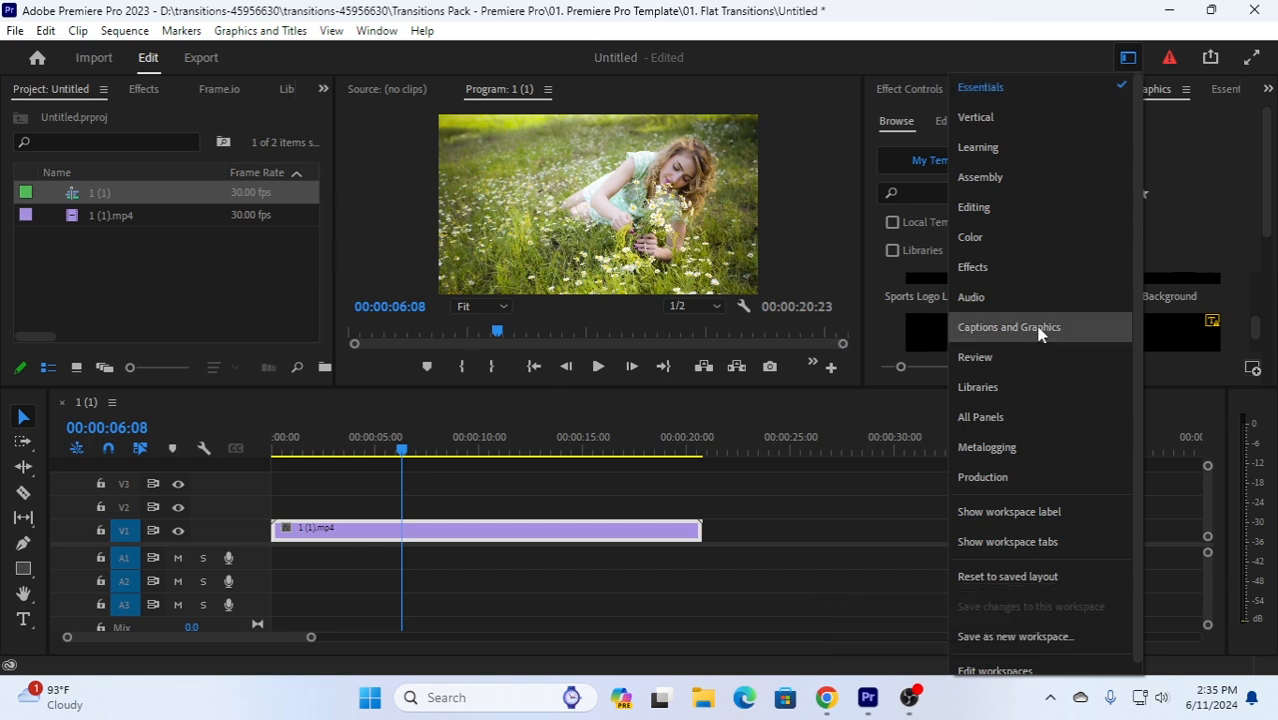
{"action": "left_click", "coordinate": [1087, 90]}
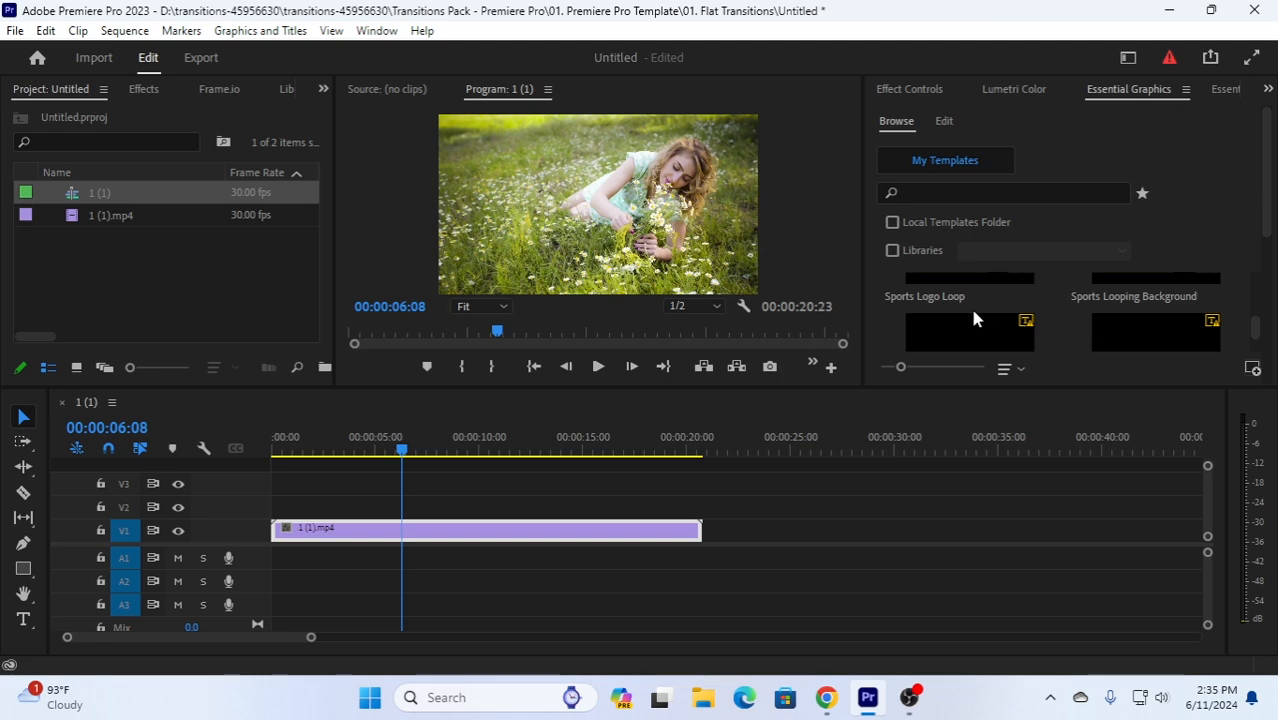
- Start installing a motion graphics template and go to the drives under This PC
{"action": "left_click", "coordinate": [1253, 369]}
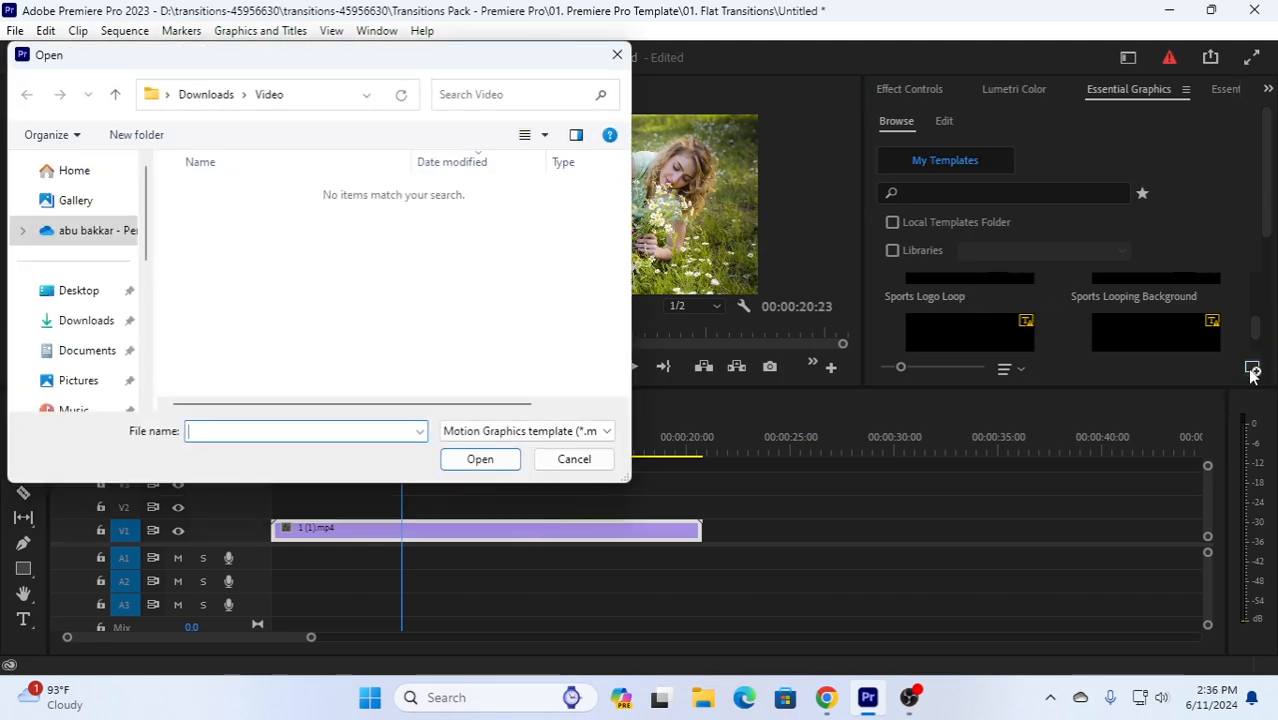
{"action": "left_click", "coordinate": [617, 55]}
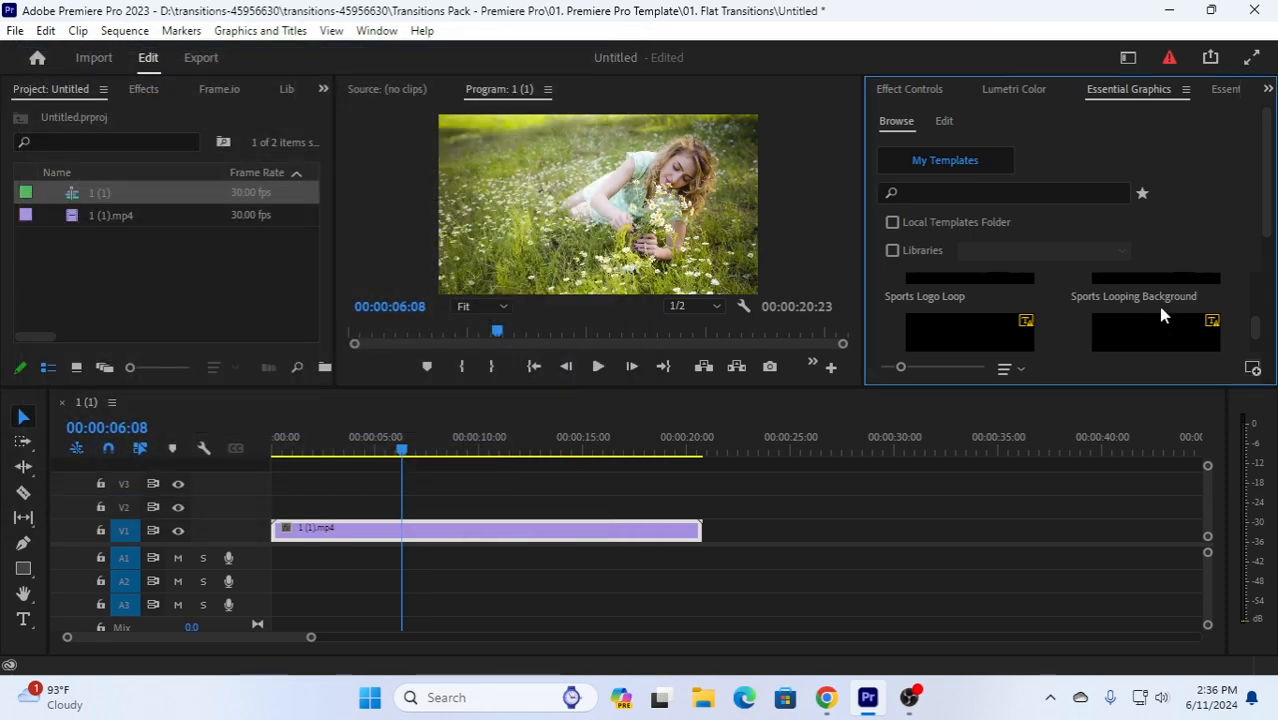
{"action": "left_click", "coordinate": [1253, 369]}
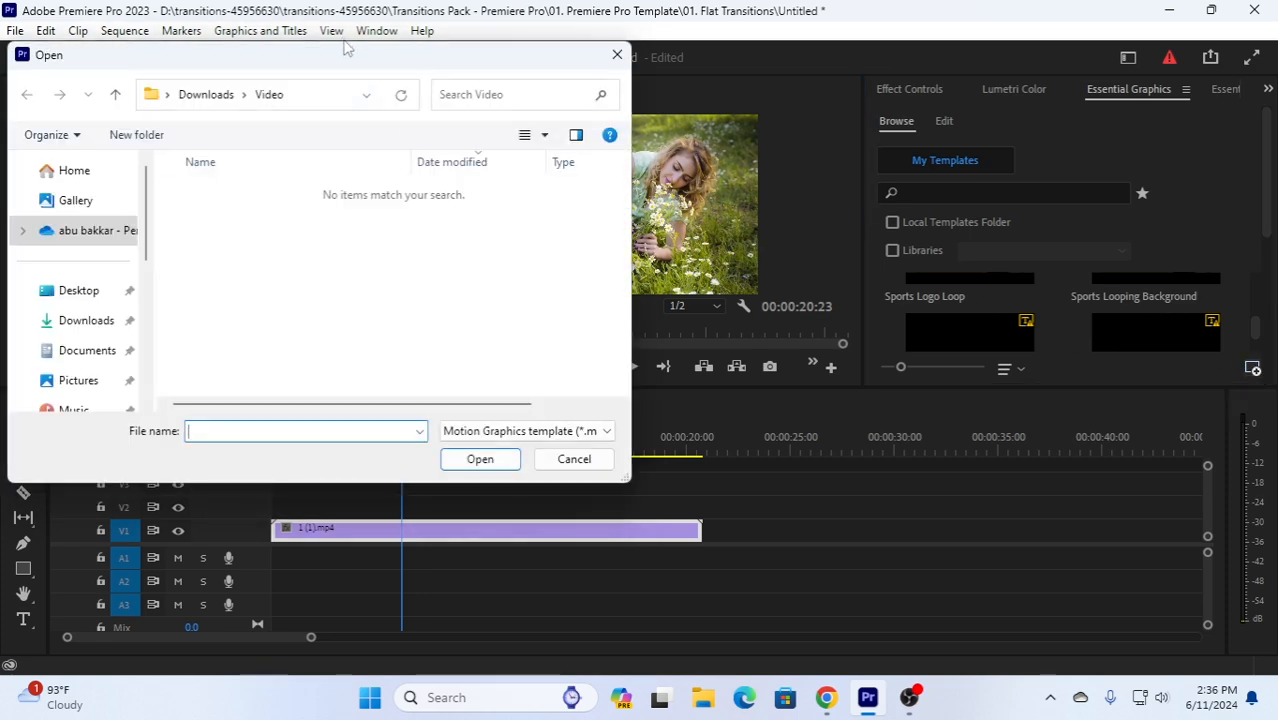
{"action": "left_click_drag", "start_coordinate": [352, 60], "coordinate": [695, 72]}
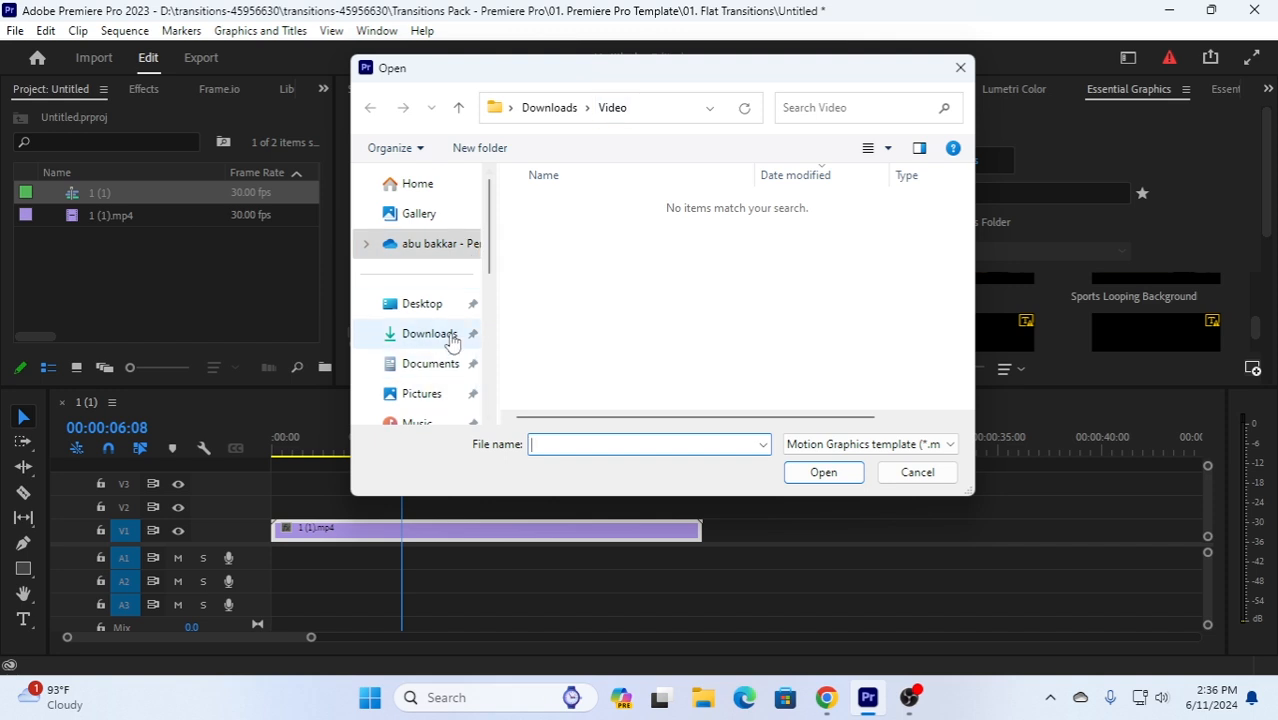
{"action": "scroll", "coordinate": [426, 360], "scroll_direction": "down", "scroll_amount": 3}
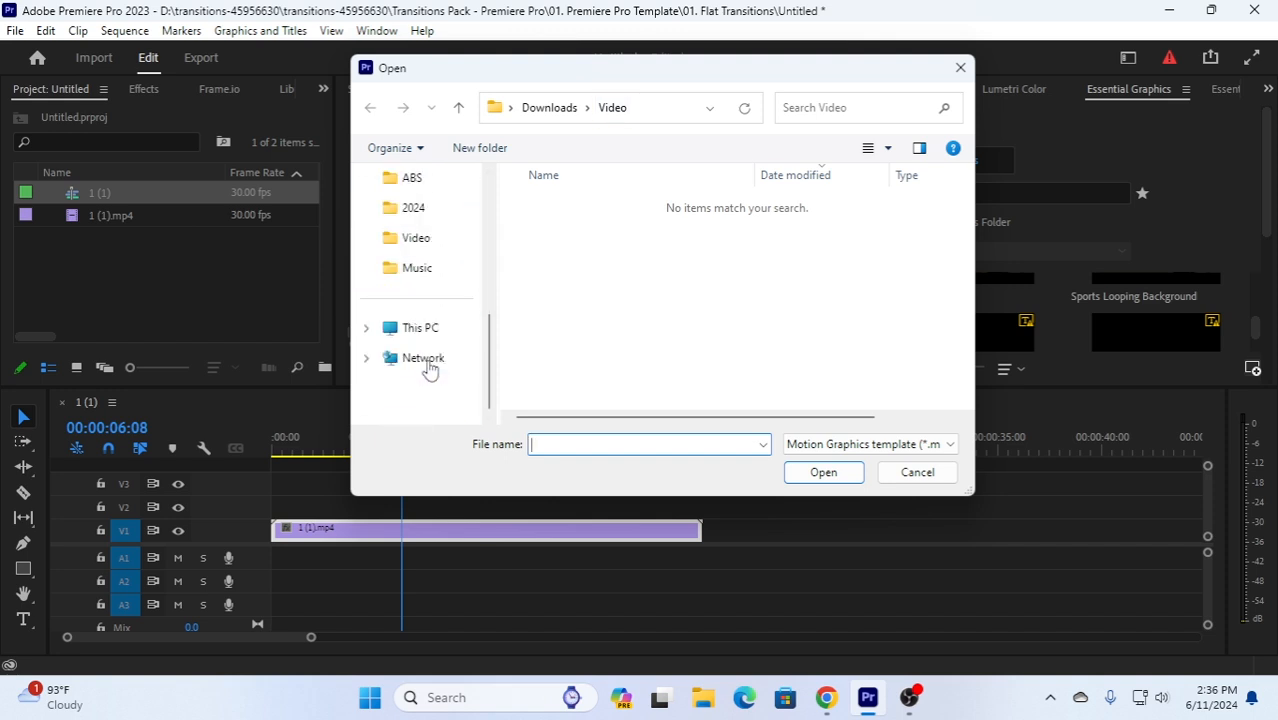
{"action": "left_click", "coordinate": [425, 328]}
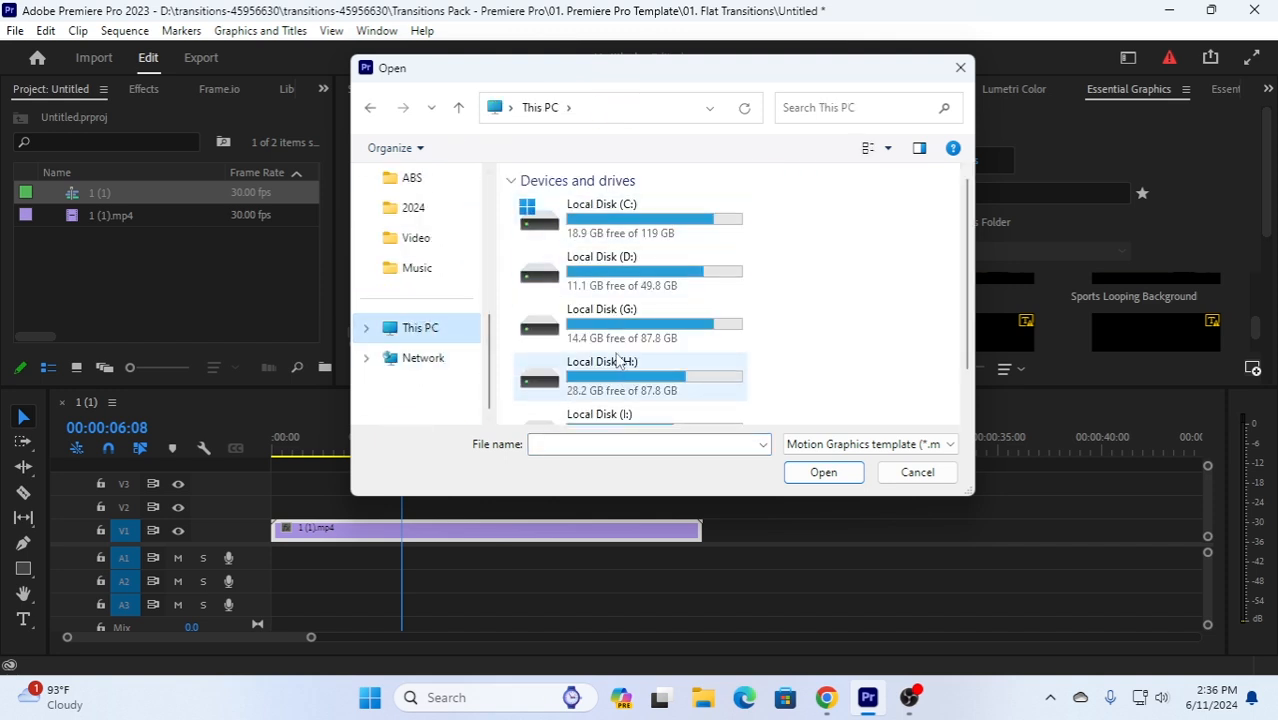
- Look through Local Disk (G:) for a motion graphics template and return to the drive list
{"action": "double_click", "coordinate": [600, 318]}
{"action": "scroll", "coordinate": [601, 385], "scroll_direction": "down", "scroll_amount": 2}
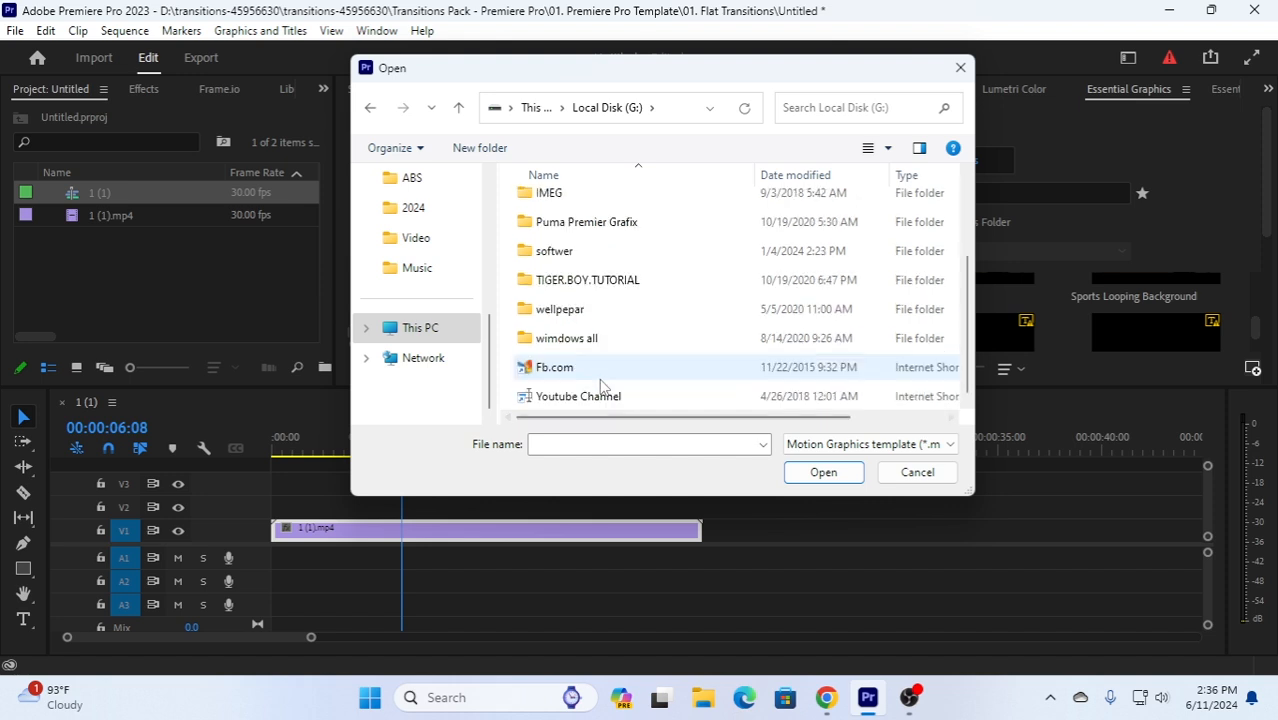
{"action": "scroll", "coordinate": [540, 300], "scroll_direction": "up", "scroll_amount": 2}
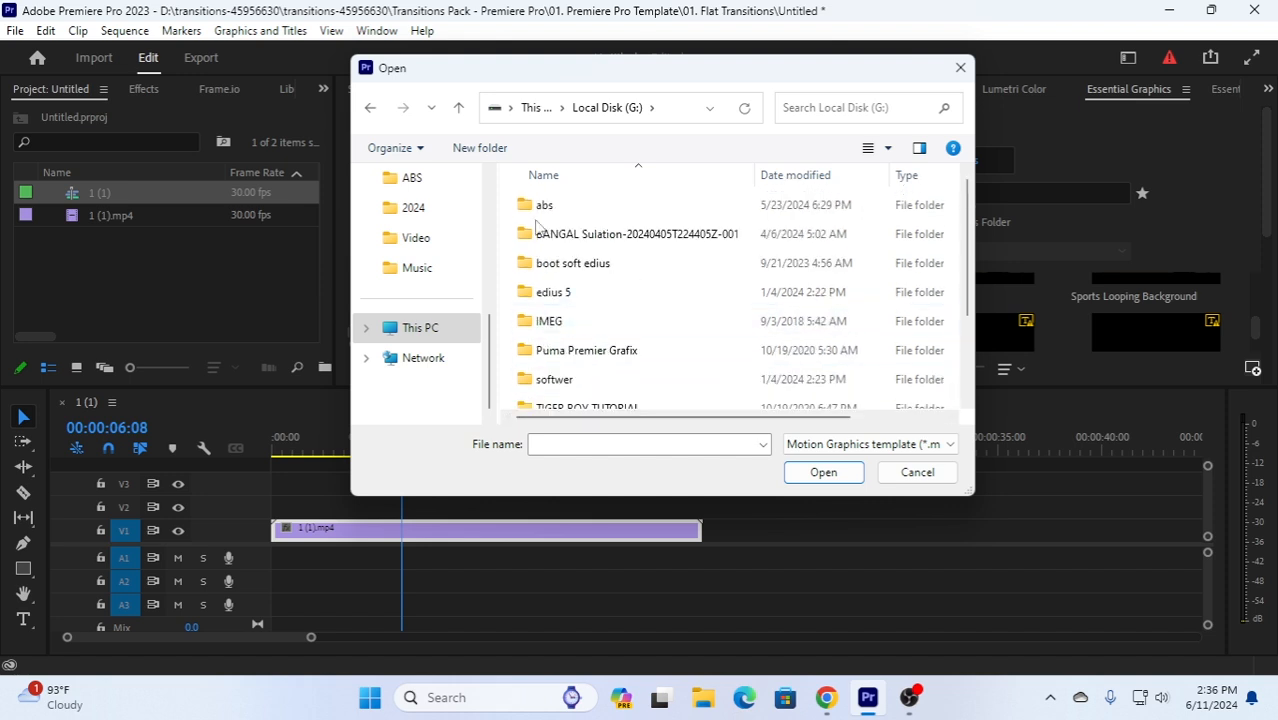
{"action": "left_click", "coordinate": [370, 108]}
- Look through the mix folder on Local Disk (H:) and its nested abs folders for a motion graphics template
{"action": "left_click", "coordinate": [617, 385]}
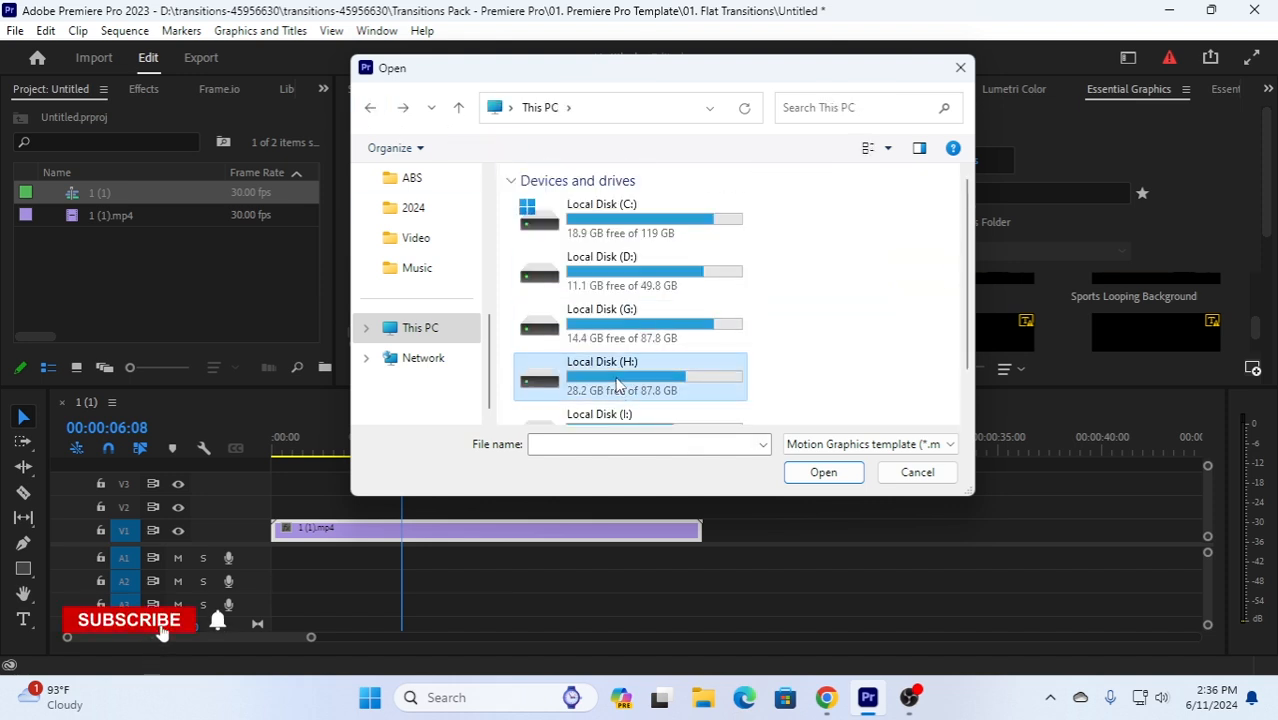
{"action": "double_click", "coordinate": [617, 385]}
{"action": "scroll", "coordinate": [590, 300], "scroll_direction": "down", "scroll_amount": 1}
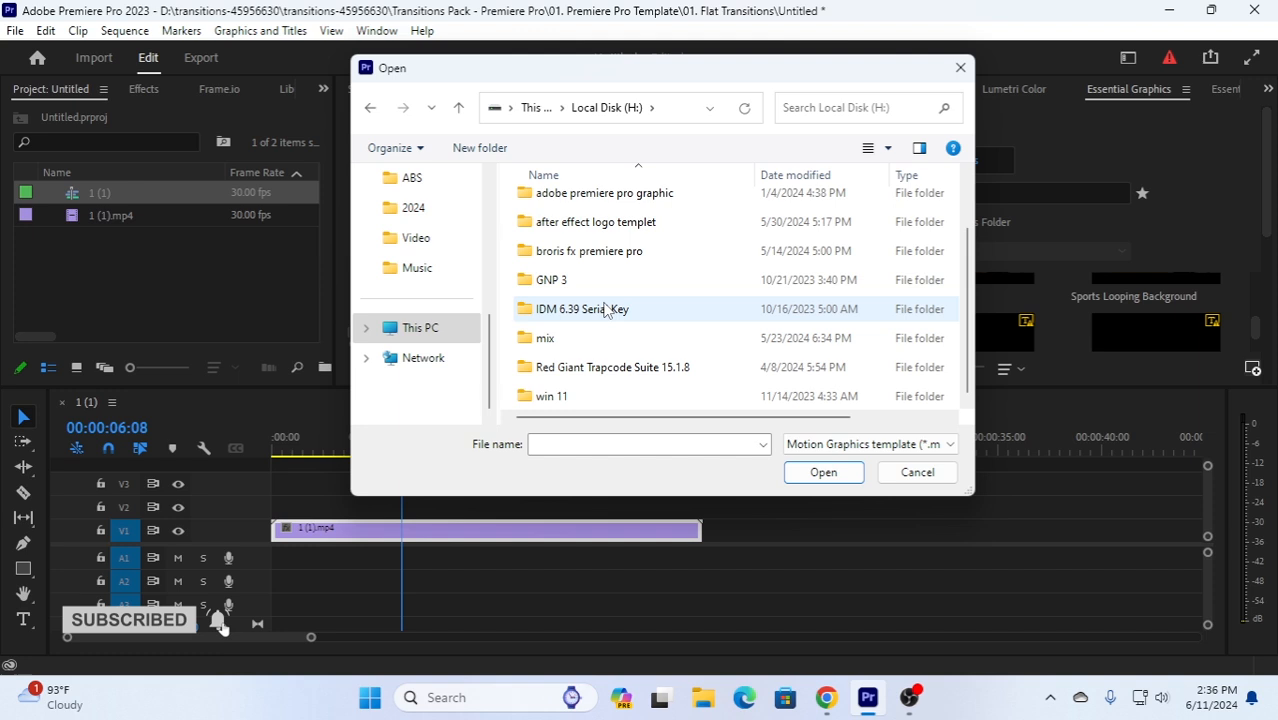
{"action": "double_click", "coordinate": [553, 340]}
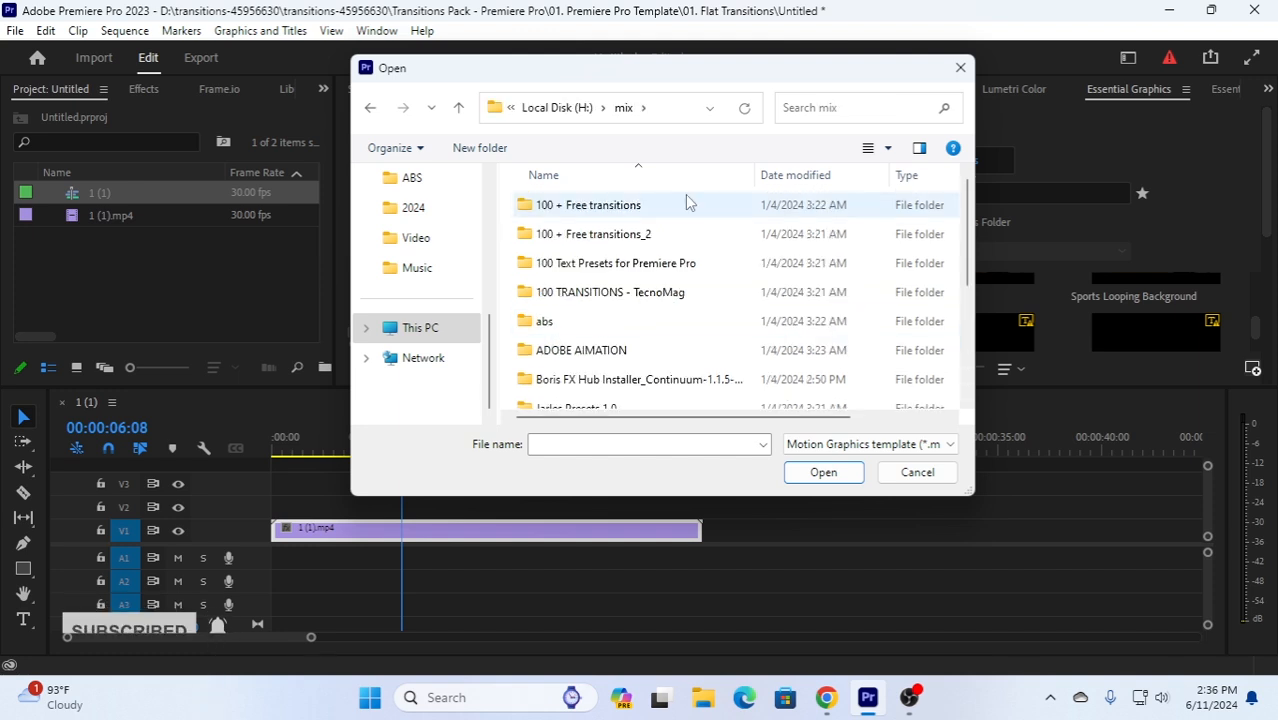
{"action": "double_click", "coordinate": [548, 330]}
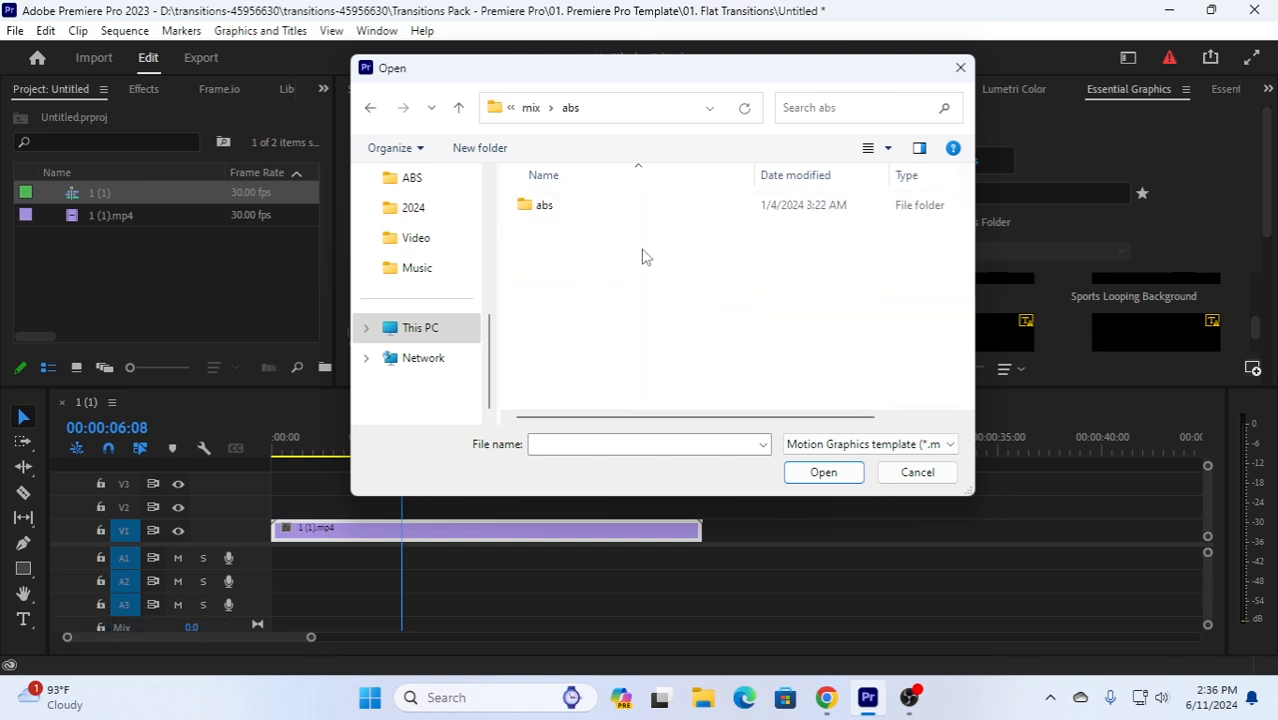
{"action": "double_click", "coordinate": [558, 206]}
{"action": "left_click", "coordinate": [372, 109]}
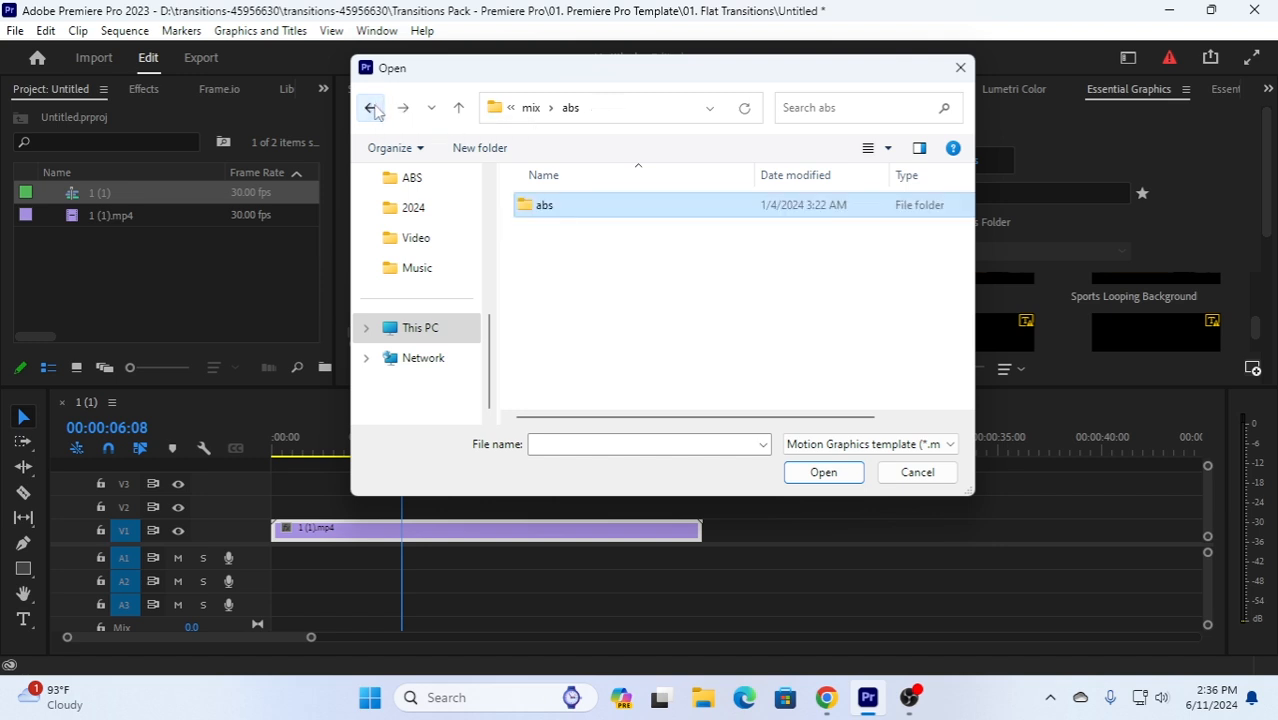
{"action": "left_click", "coordinate": [372, 109]}
{"action": "scroll", "coordinate": [598, 290], "scroll_direction": "down", "scroll_amount": 3}
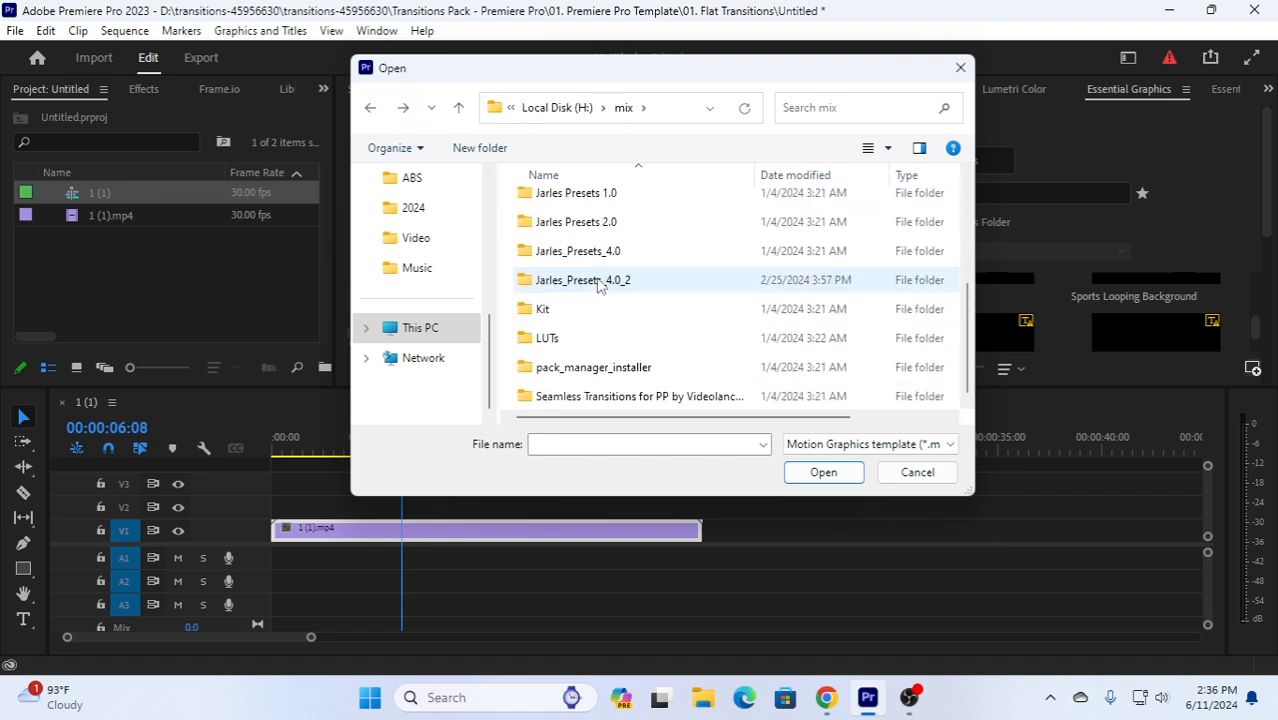
{"action": "scroll", "coordinate": [600, 360], "scroll_direction": "up", "scroll_amount": 3}
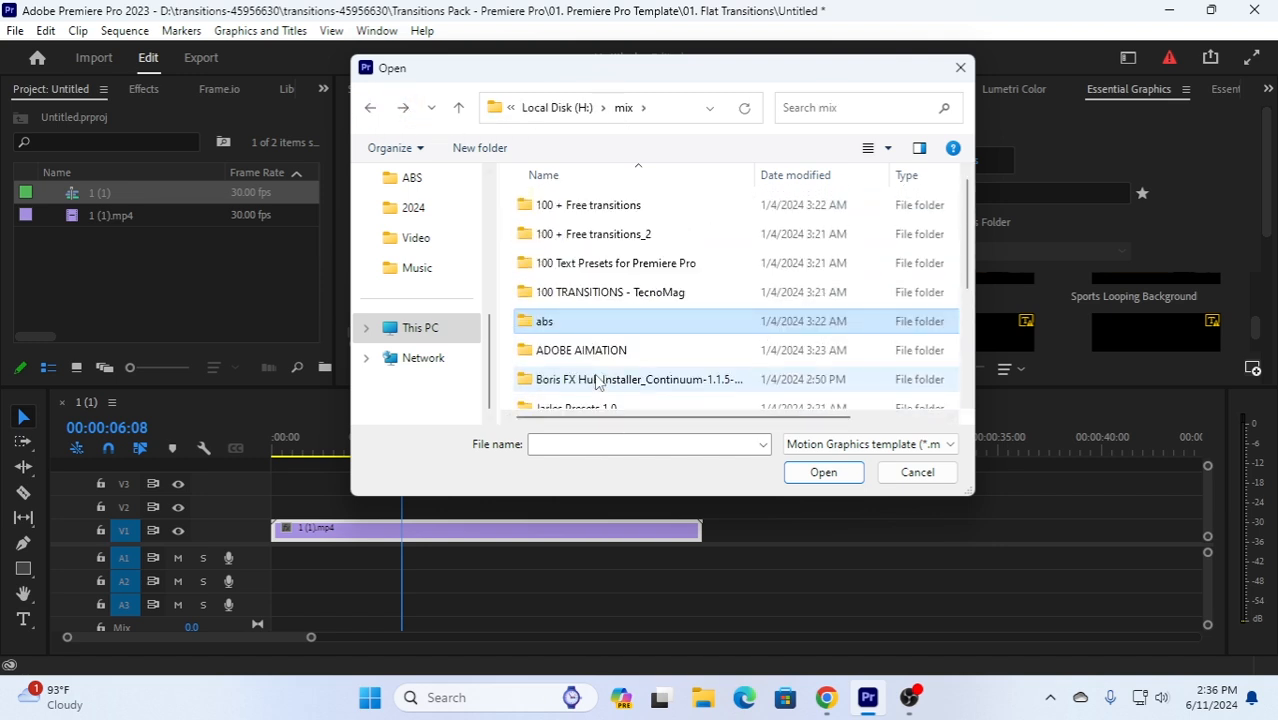
- Install the mixkit-304 template from the abs folder's mixkit YouTube banner subfolder on Local Disk (H:), overwriting the existing copy
{"action": "left_click", "coordinate": [372, 109]}
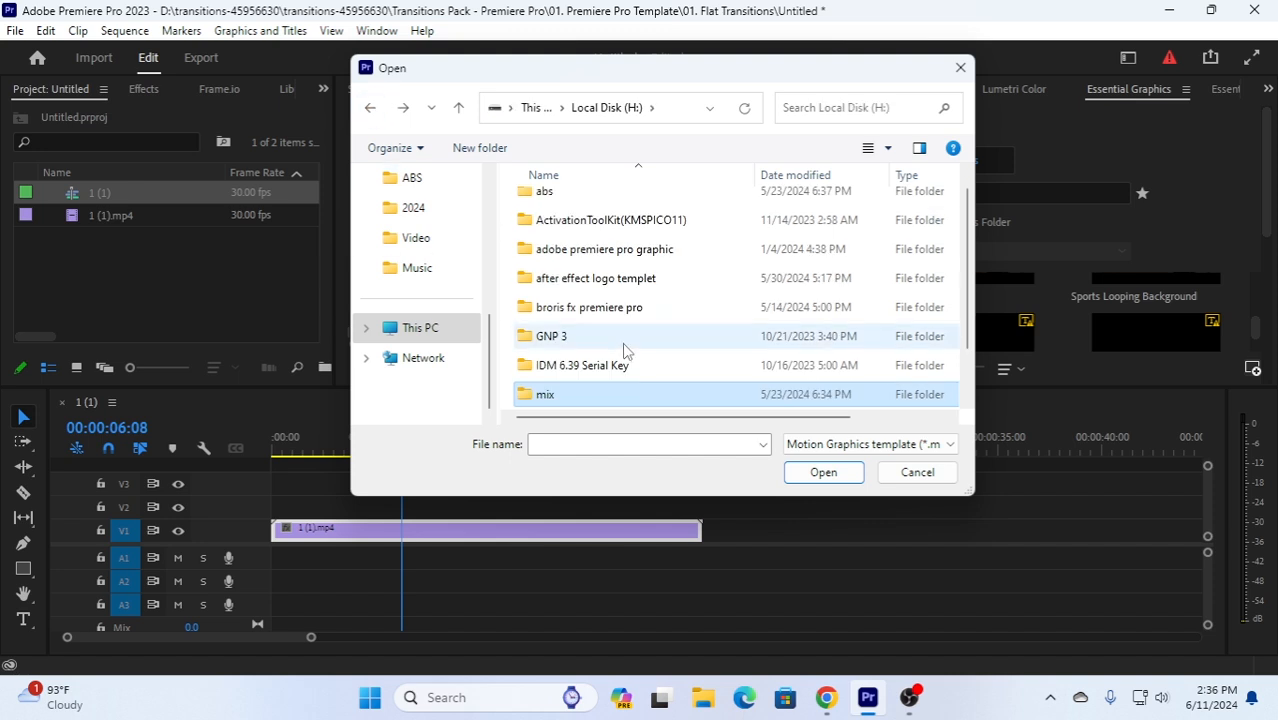
{"action": "scroll", "coordinate": [616, 342], "scroll_direction": "down", "scroll_amount": 1}
{"action": "scroll", "coordinate": [613, 340], "scroll_direction": "up", "scroll_amount": 1}
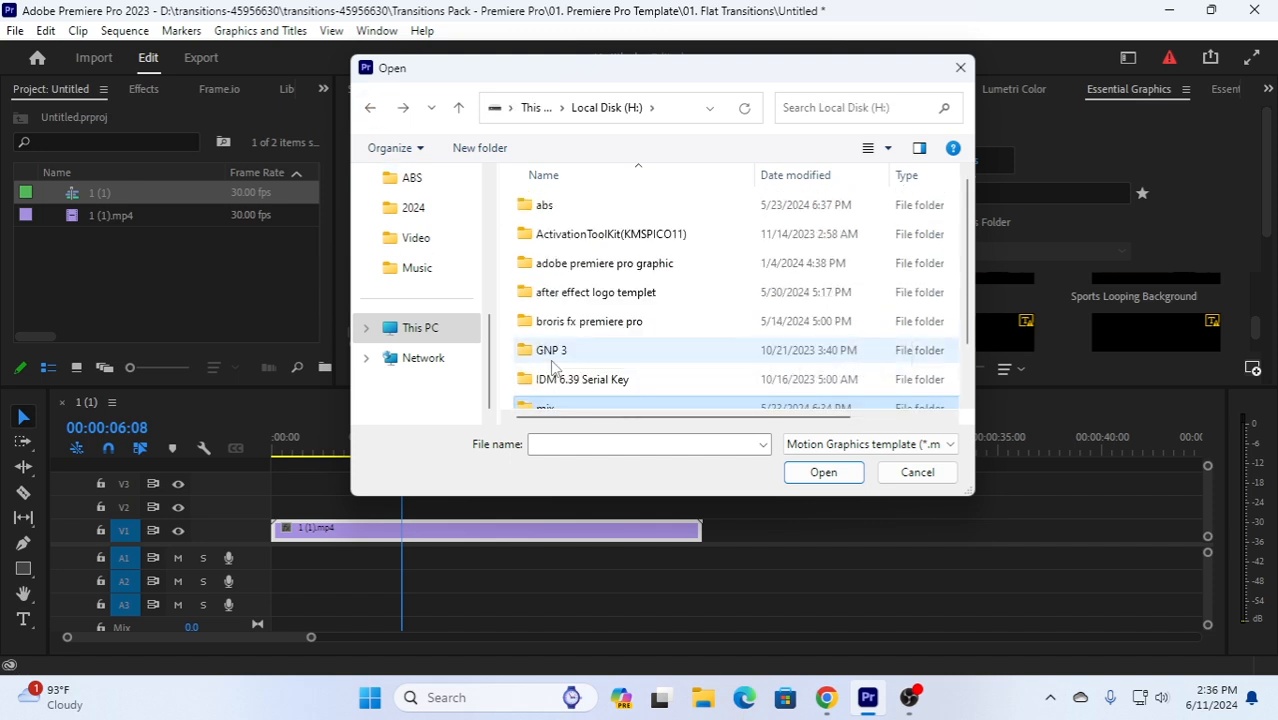
{"action": "double_click", "coordinate": [566, 205]}
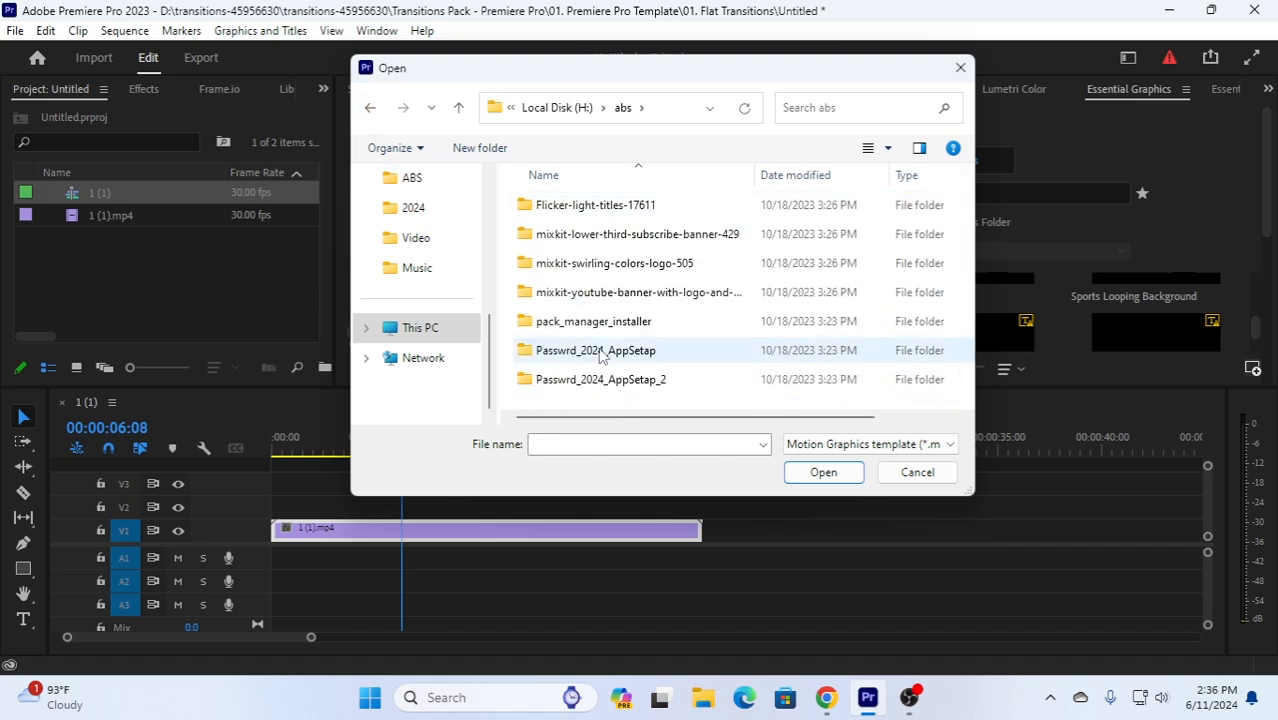
{"action": "double_click", "coordinate": [579, 296]}
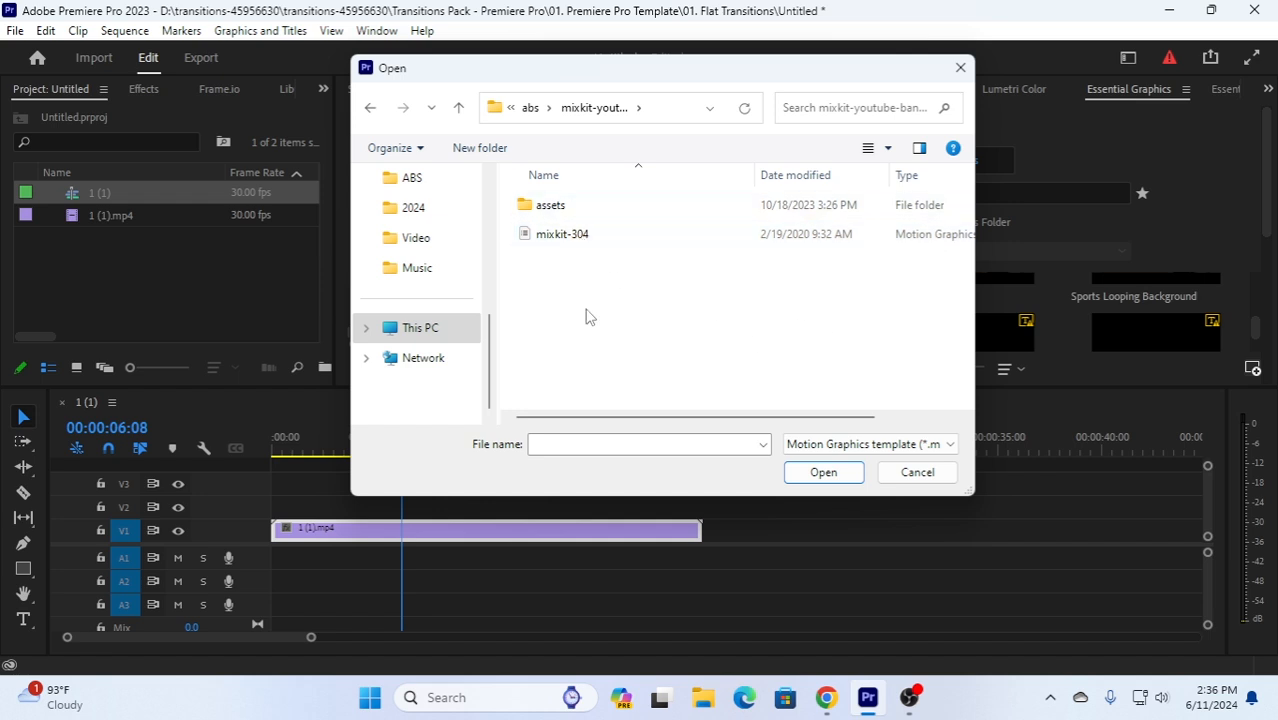
{"action": "left_click", "coordinate": [580, 240]}
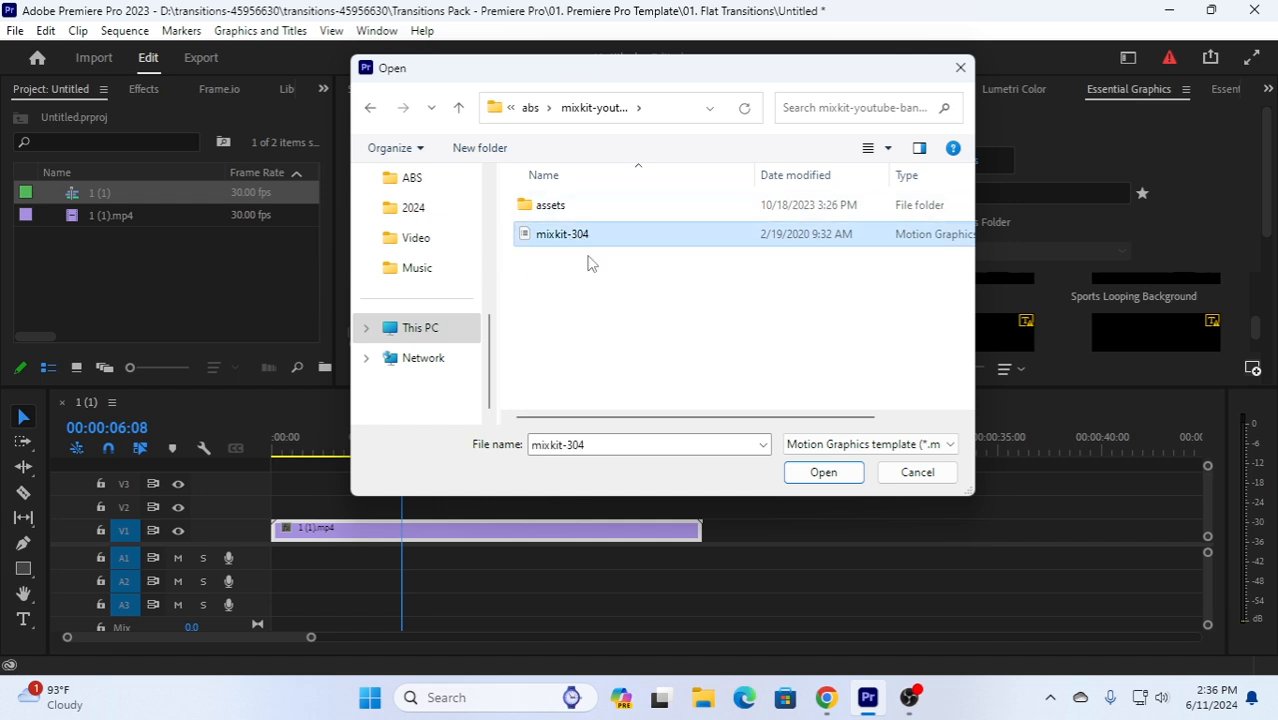
{"action": "left_click", "coordinate": [850, 476]}
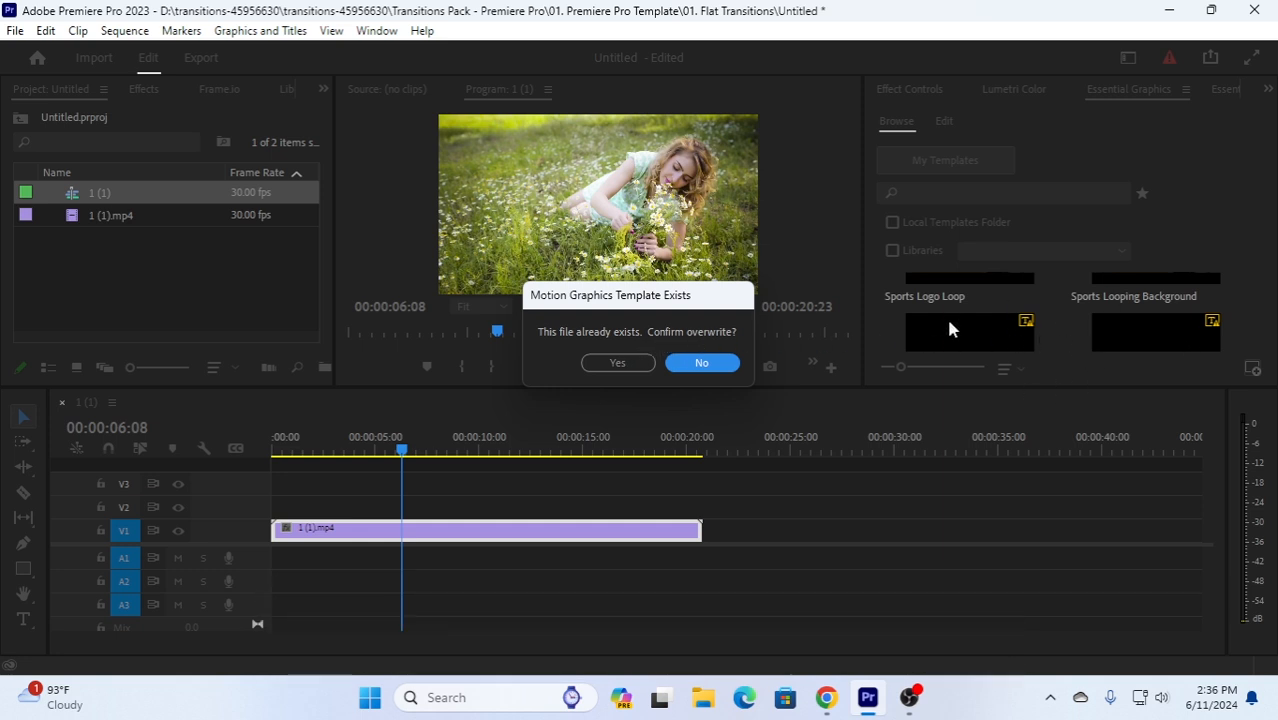
{"action": "left_click", "coordinate": [610, 360]}
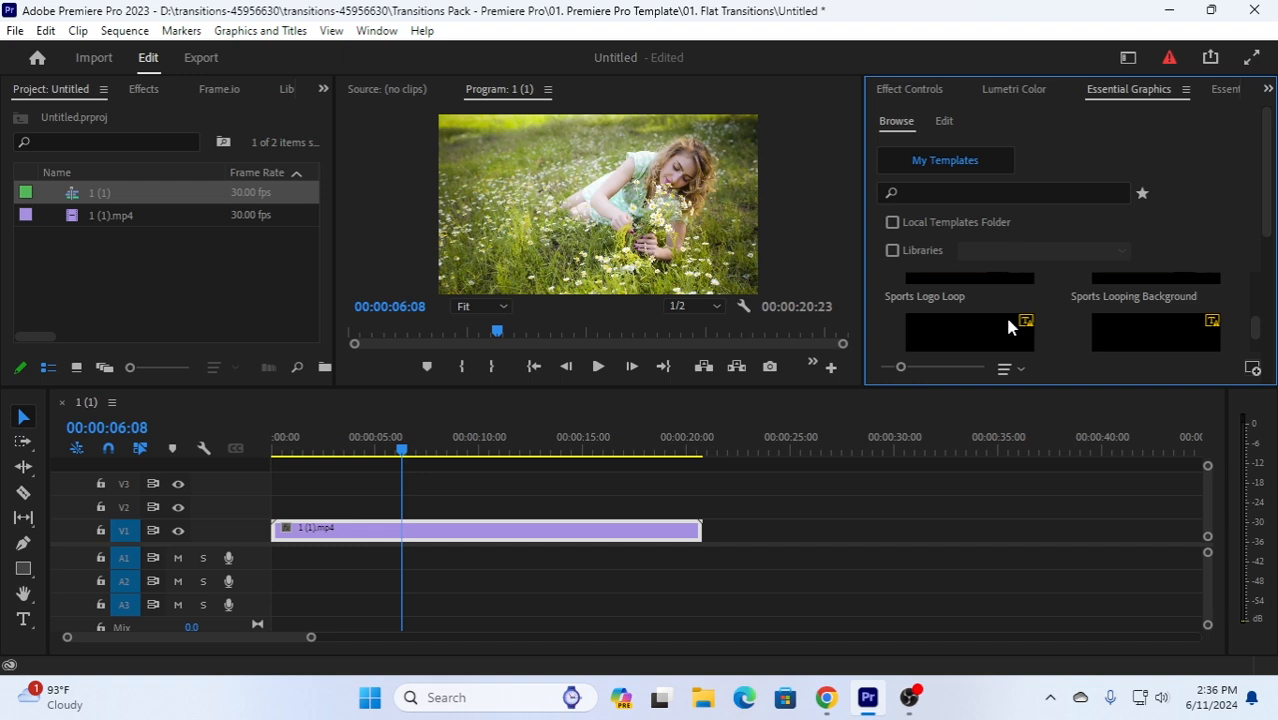
- Add the white Subscribe banner template with like and bell icons to track V2 at 00:00:06:08, above the video clip
{"action": "scroll", "coordinate": [1070, 302], "scroll_direction": "down", "scroll_amount": 1}
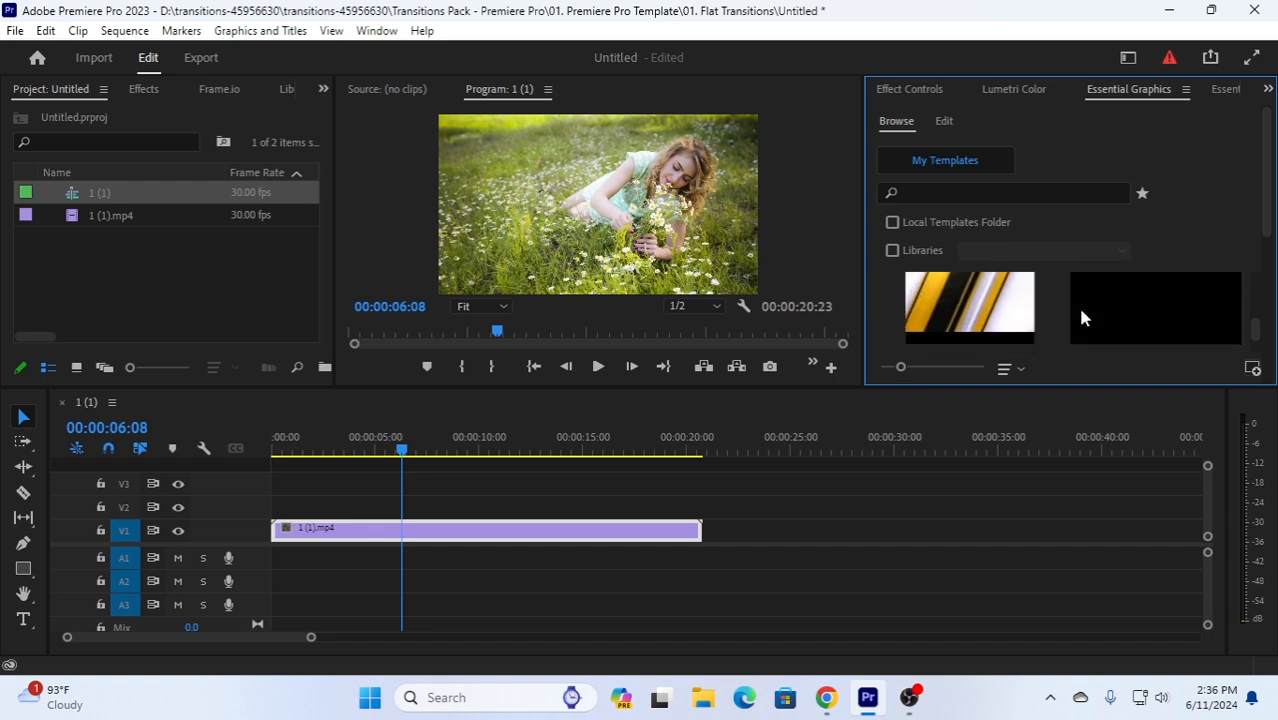
{"action": "scroll", "coordinate": [1077, 310], "scroll_direction": "down", "scroll_amount": 3}
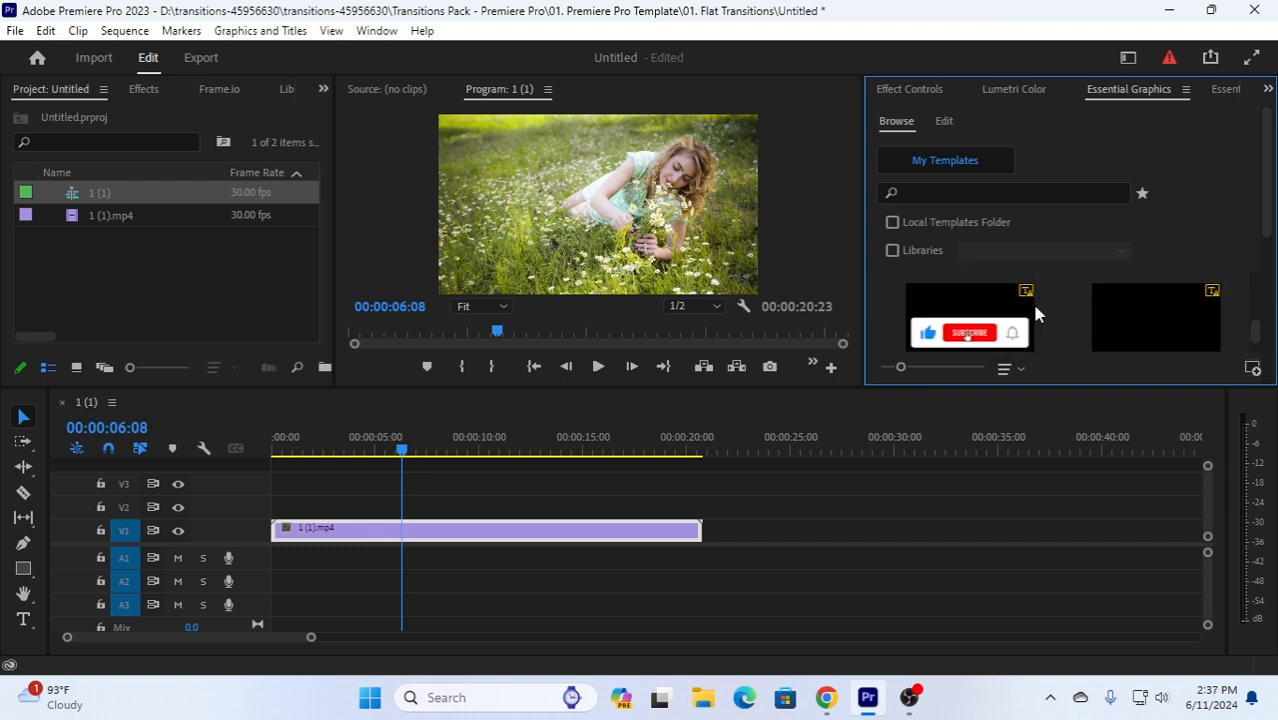
{"action": "left_click", "coordinate": [977, 333]}
{"action": "left_click_drag", "start_coordinate": [988, 322], "coordinate": [415, 510]}
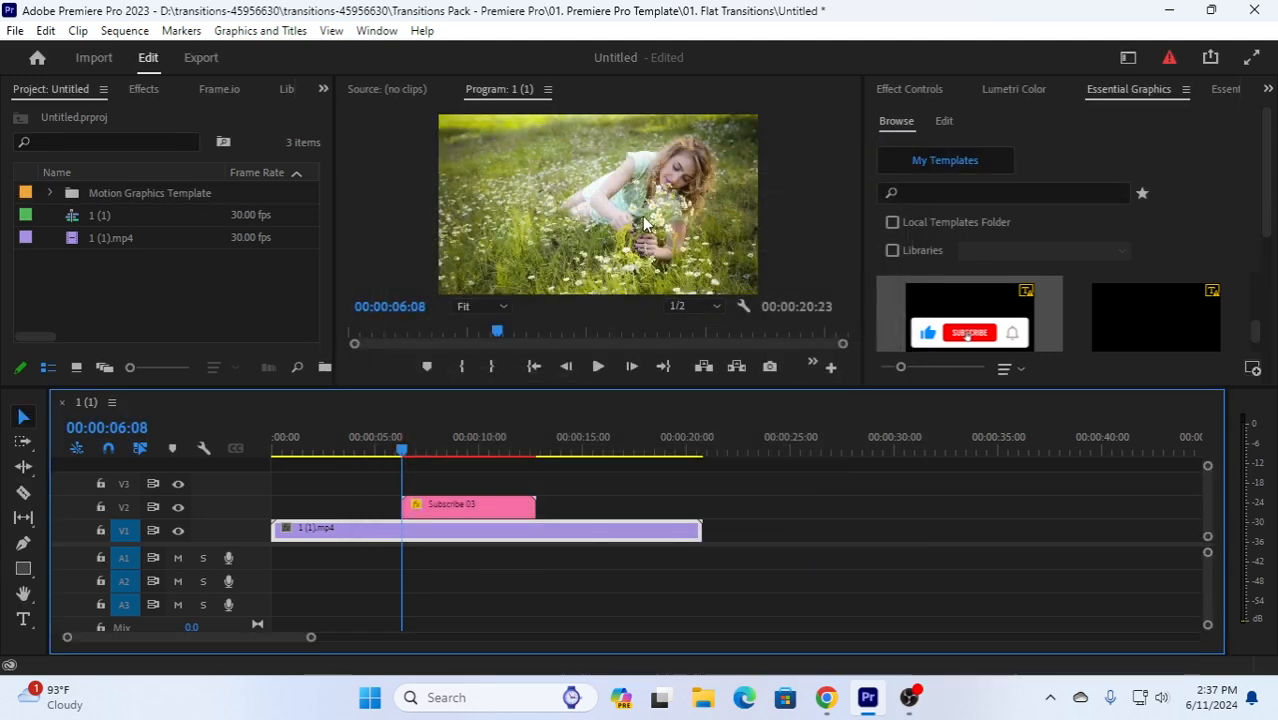
- Play the sequence through the Subscribe graphic on V2 to preview its animation
{"action": "left_click", "coordinate": [597, 366]}
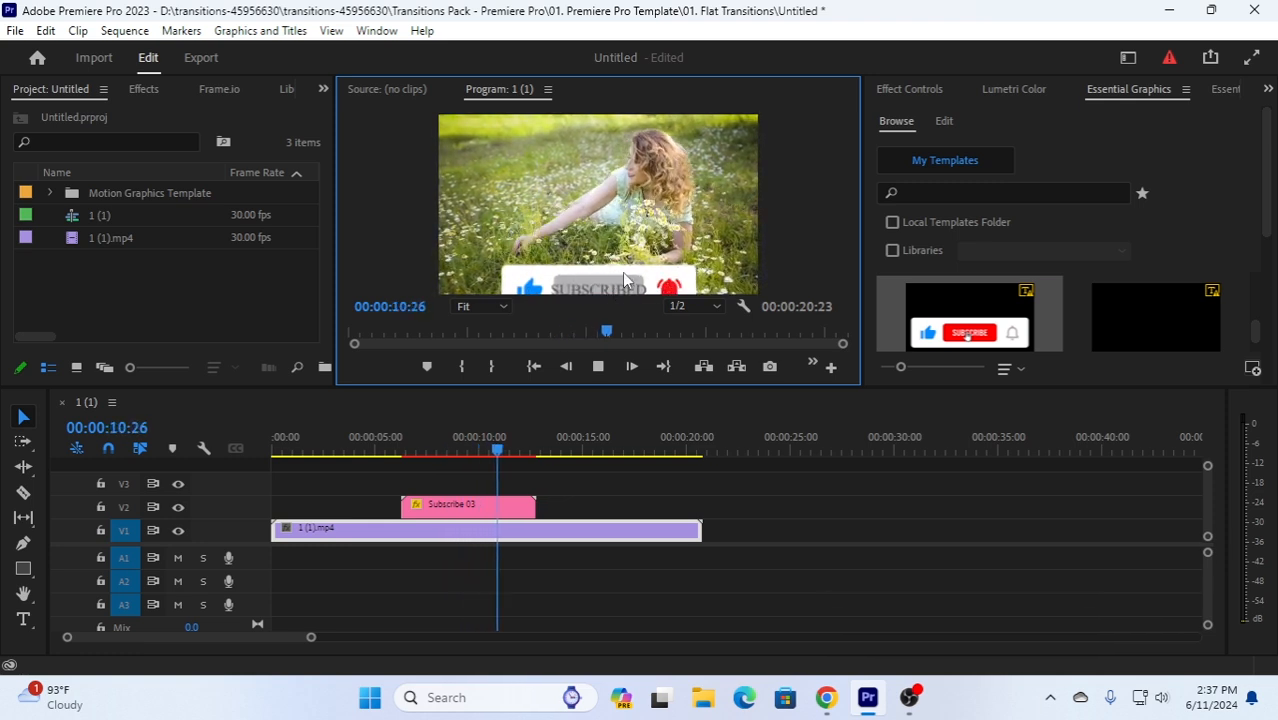
{"action": "left_click", "coordinate": [463, 506]}
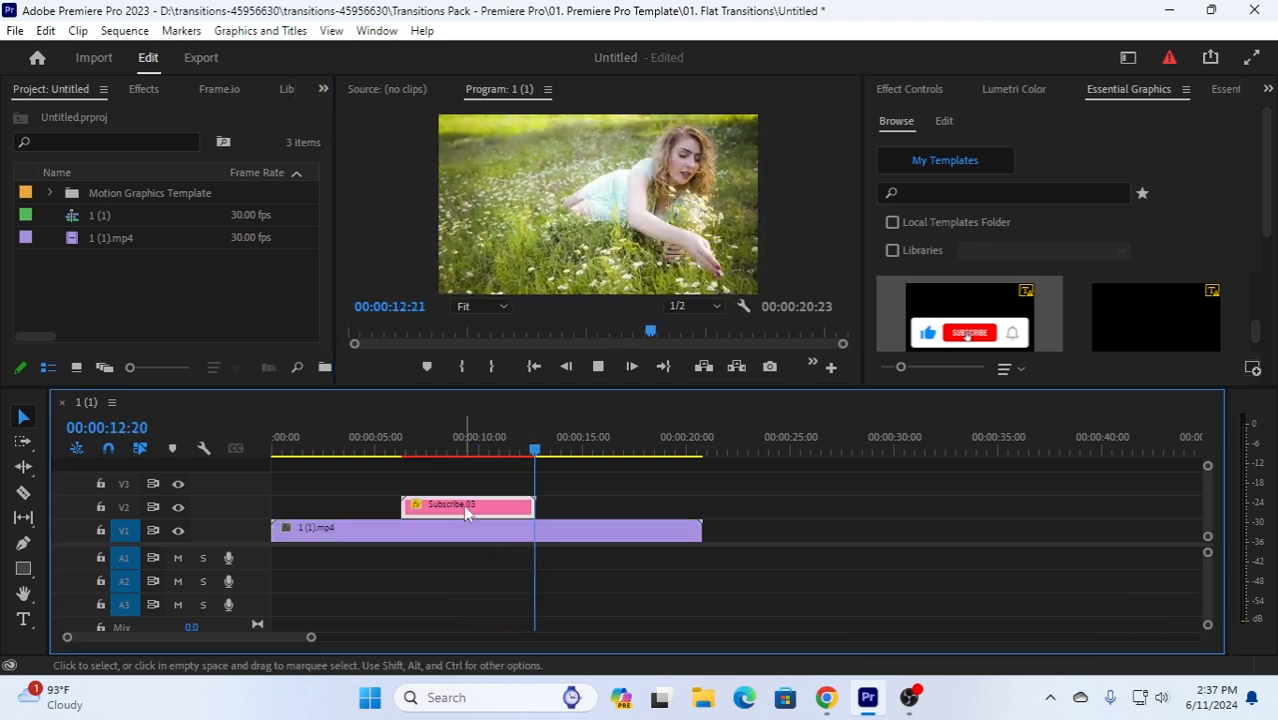
{"action": "left_click", "coordinate": [598, 366]}
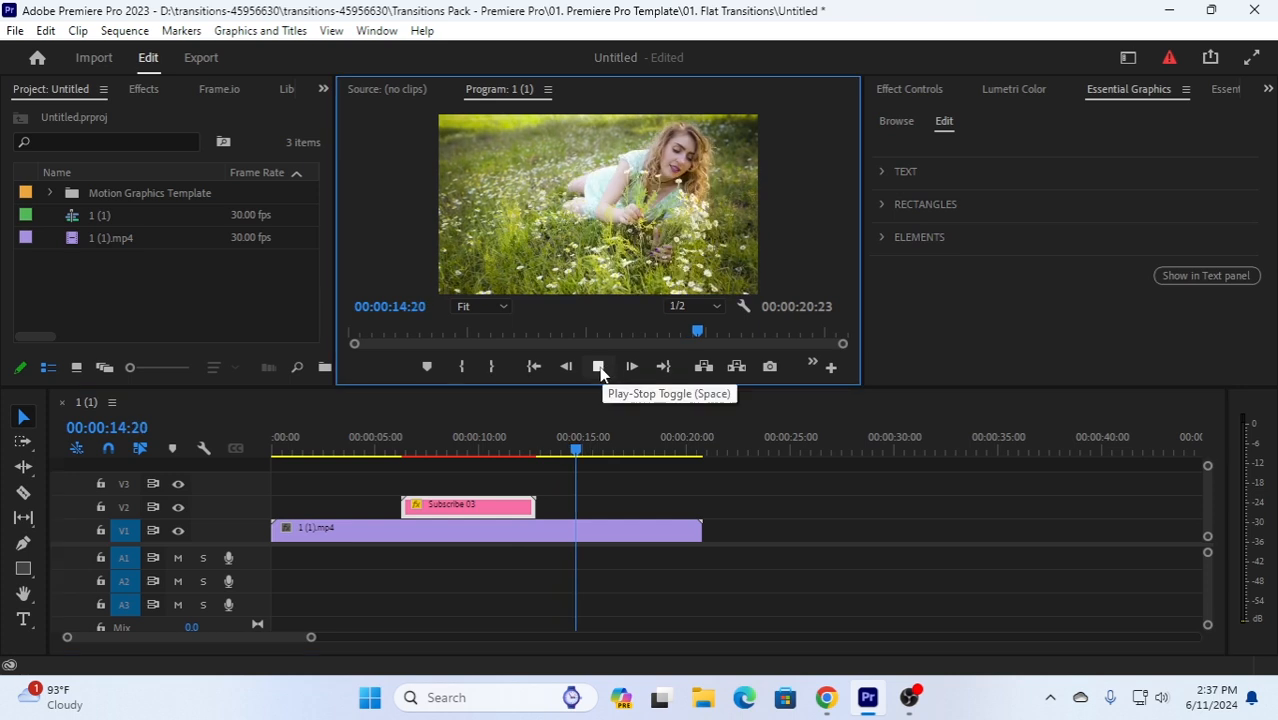
- At 00:00:09:06, scale the Subscribe graphic down to about half its size and move it to the frame's lower edge, slightly left of centre
{"action": "left_click", "coordinate": [576, 453]}
{"action": "left_click_drag", "start_coordinate": [576, 453], "coordinate": [462, 450]}
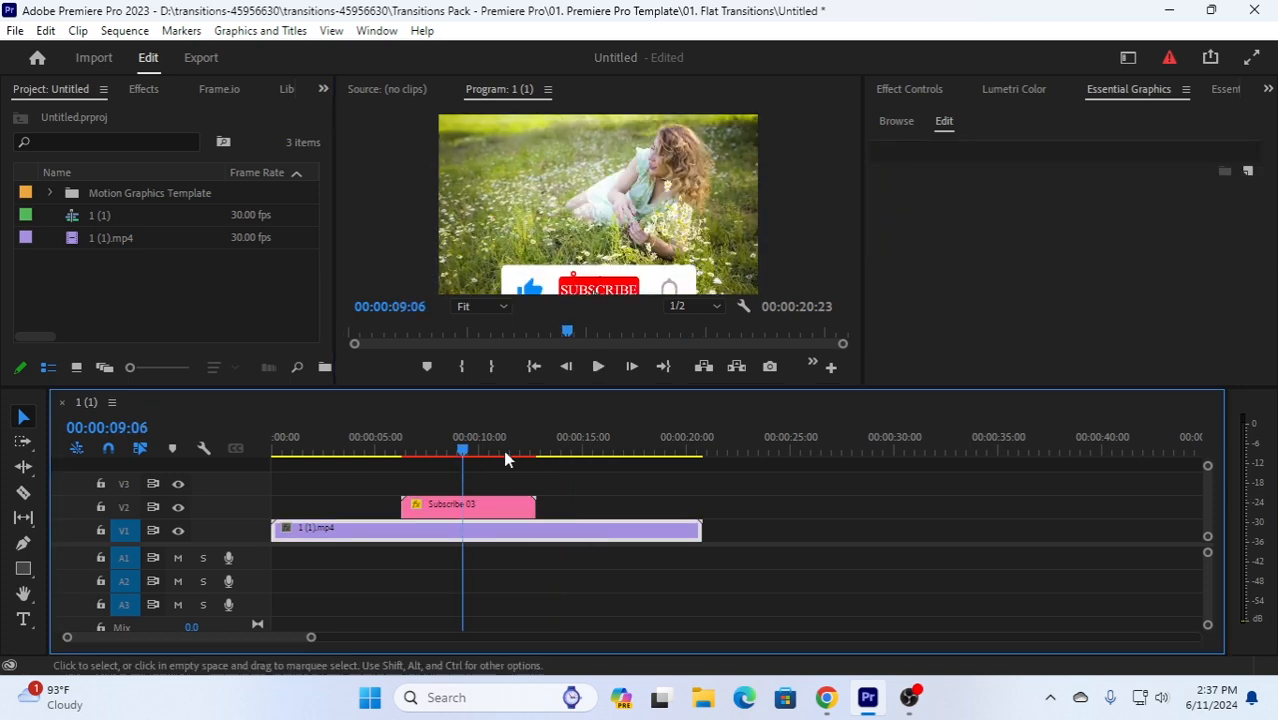
{"action": "left_click", "coordinate": [616, 242]}
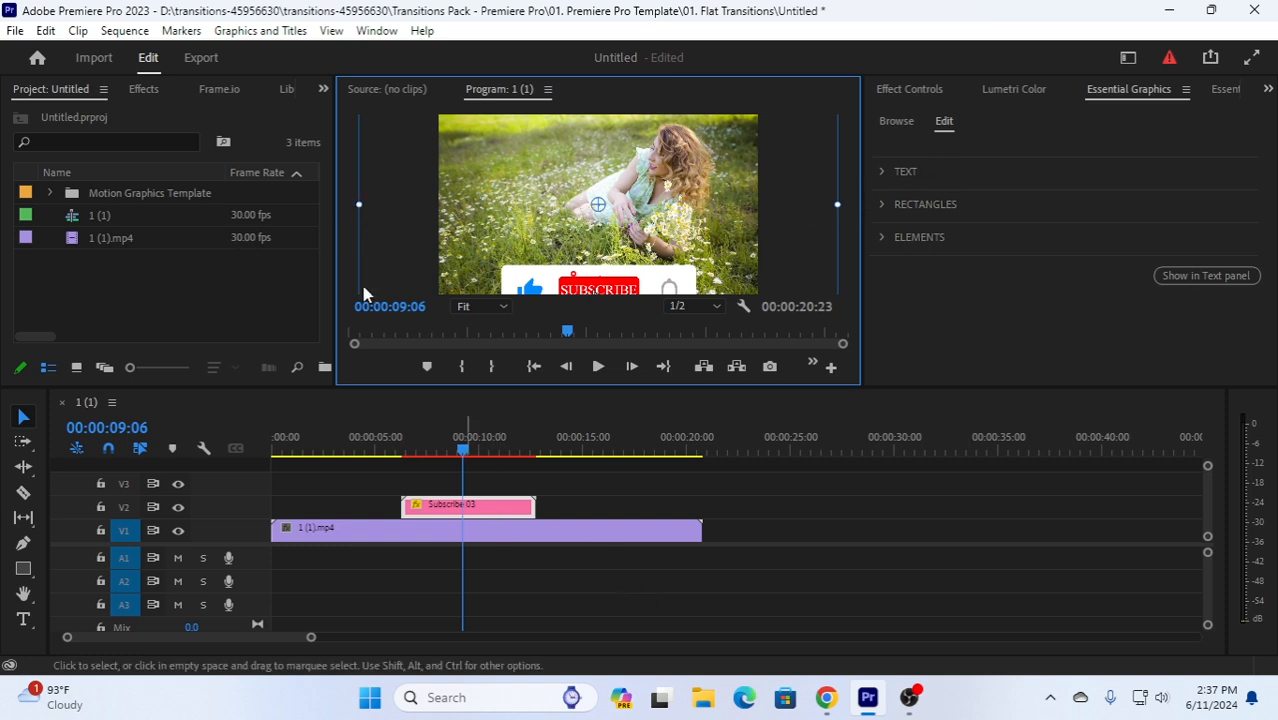
{"action": "left_click_drag", "start_coordinate": [359, 204], "coordinate": [469, 221]}
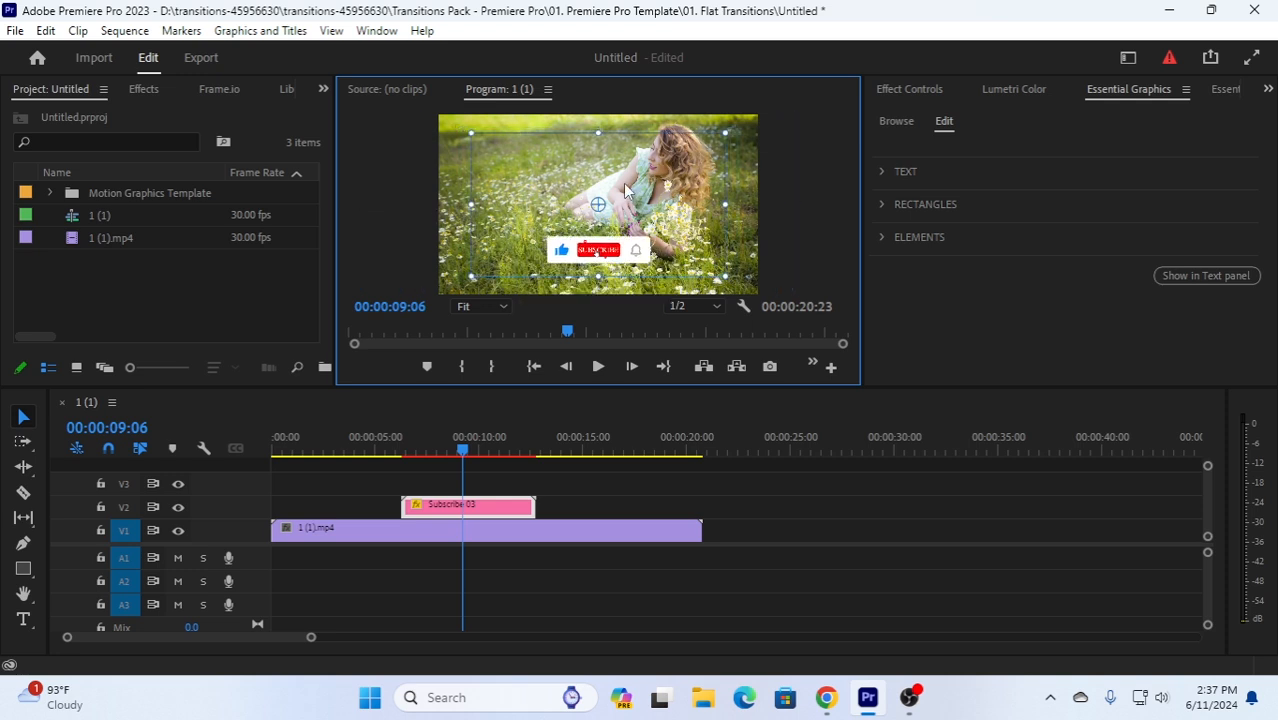
{"action": "left_click_drag", "start_coordinate": [625, 189], "coordinate": [614, 218]}
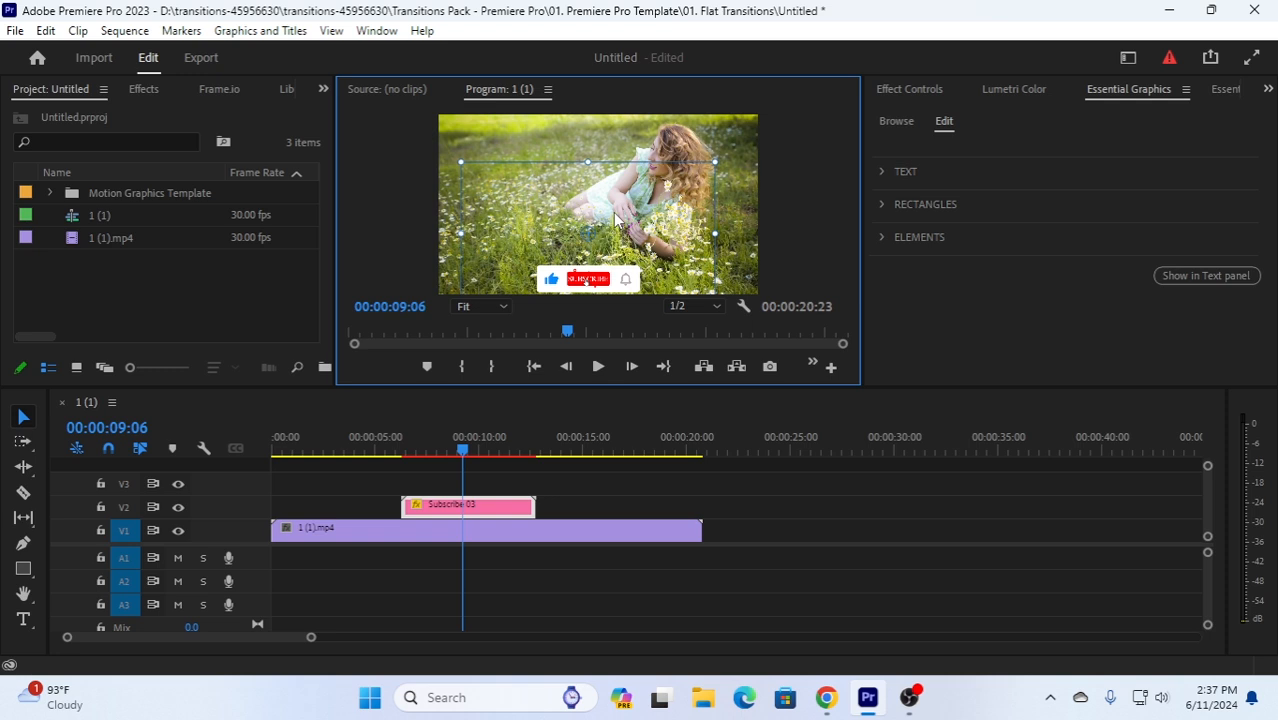
- Play the sequence from 00:00:06:25 until past the graphic's end to check the resized Subscribe banner
{"action": "left_click_drag", "start_coordinate": [463, 451], "coordinate": [415, 460]}
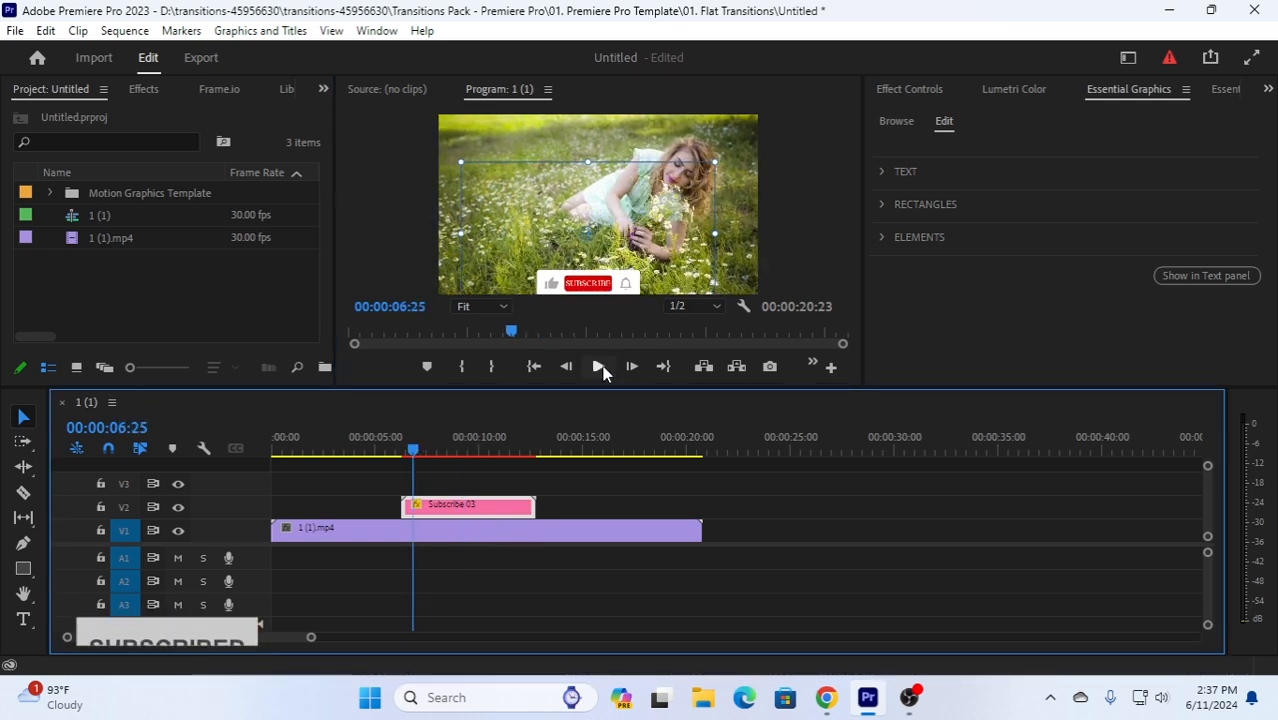
{"action": "left_click", "coordinate": [598, 366]}
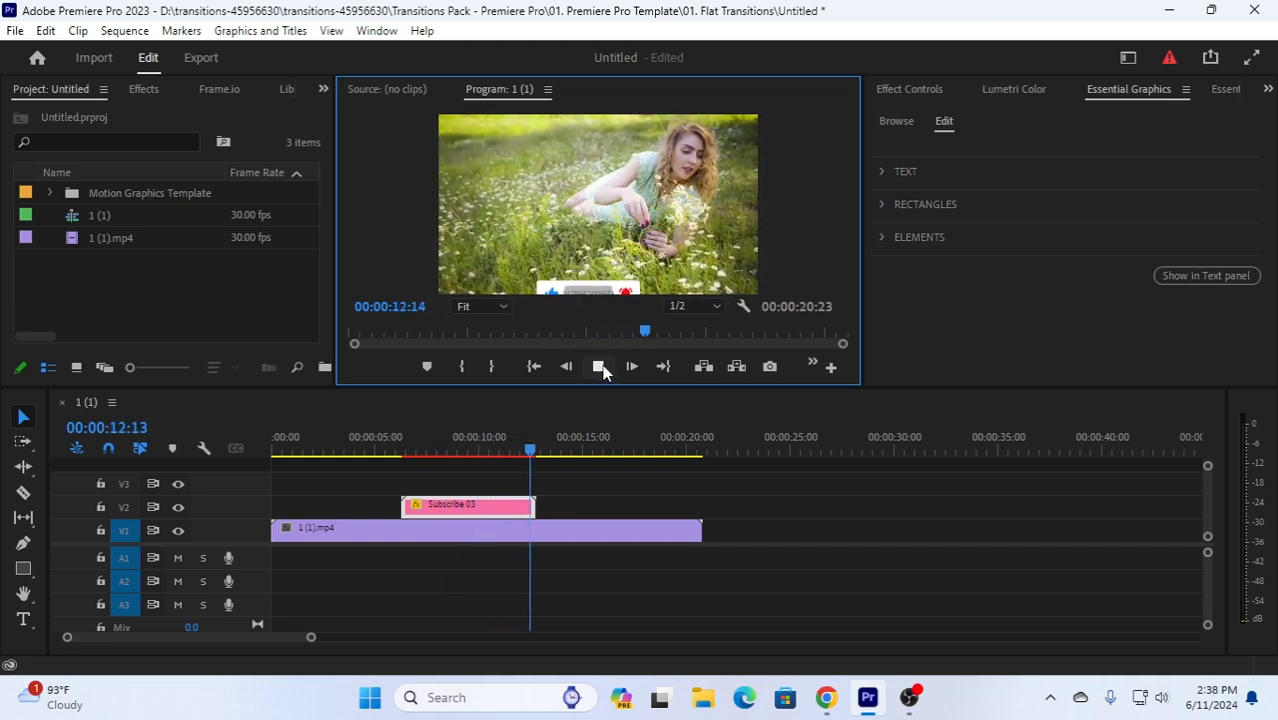
{"action": "left_click", "coordinate": [596, 366]}
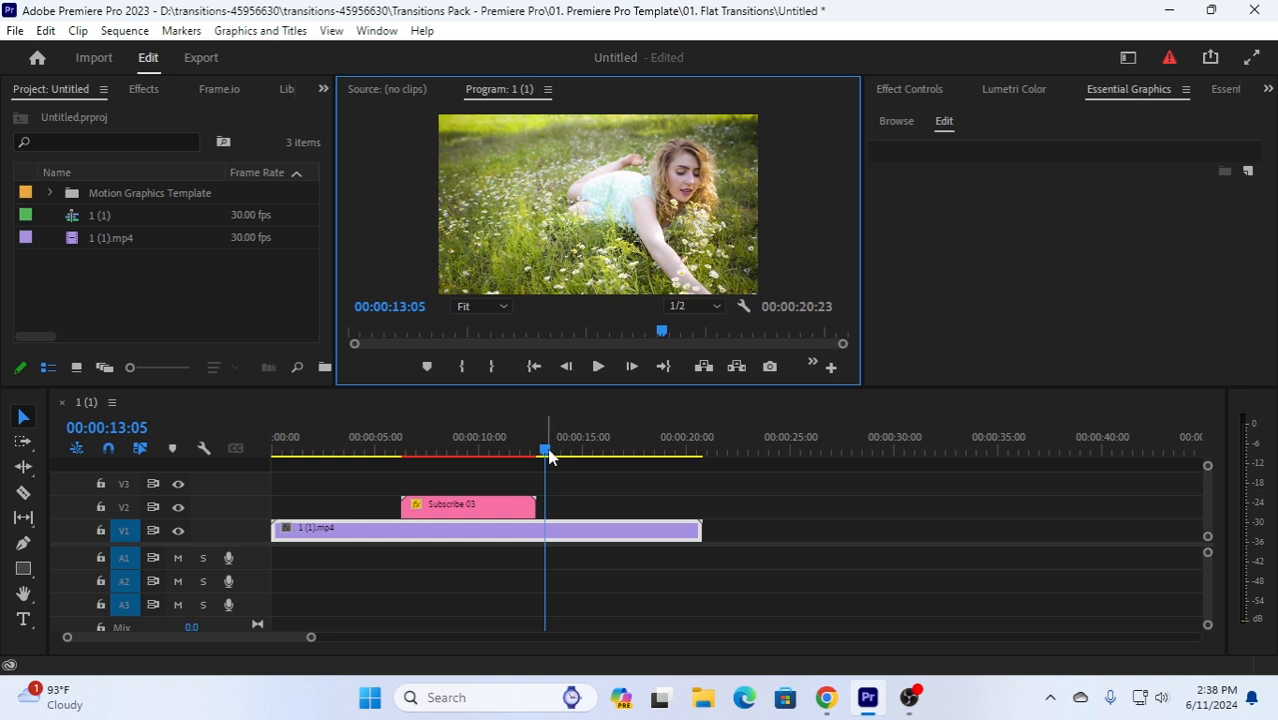
- Select the Subscribe graphic at 00:00:08:19 and examine its editable Text and Rectangles properties
{"action": "left_click_drag", "start_coordinate": [548, 450], "coordinate": [452, 457]}
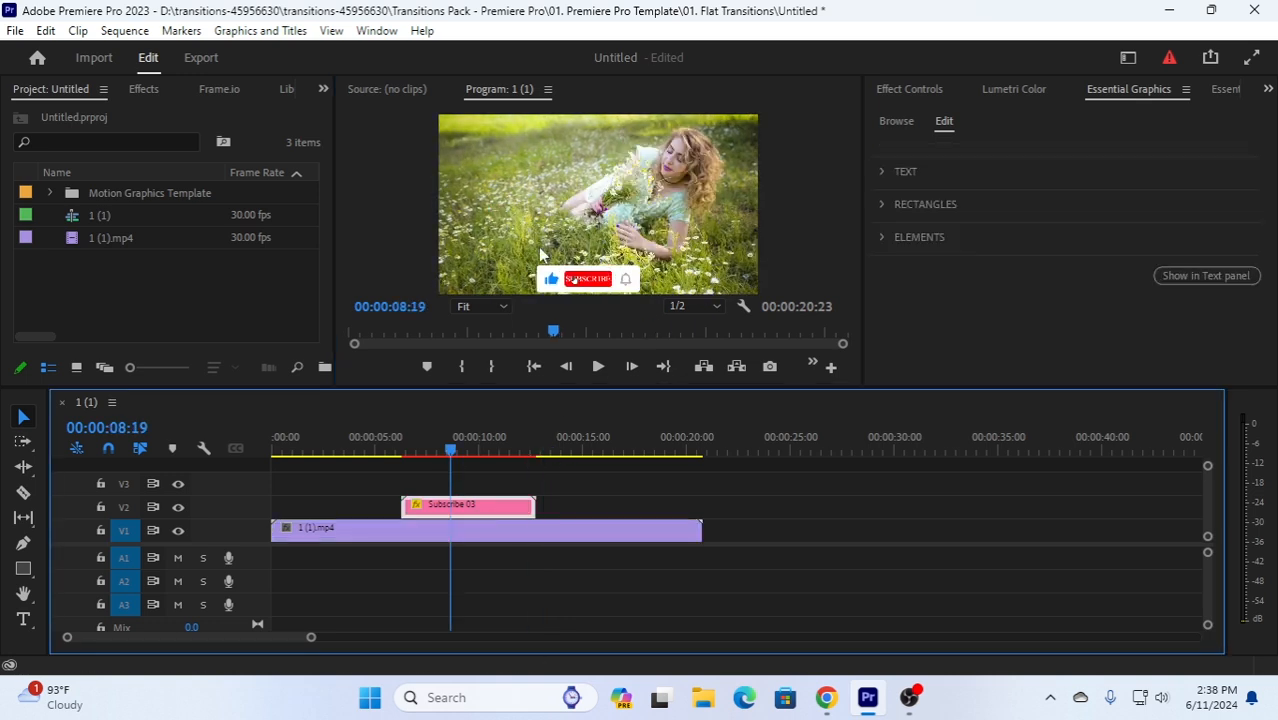
{"action": "left_click", "coordinate": [595, 240]}
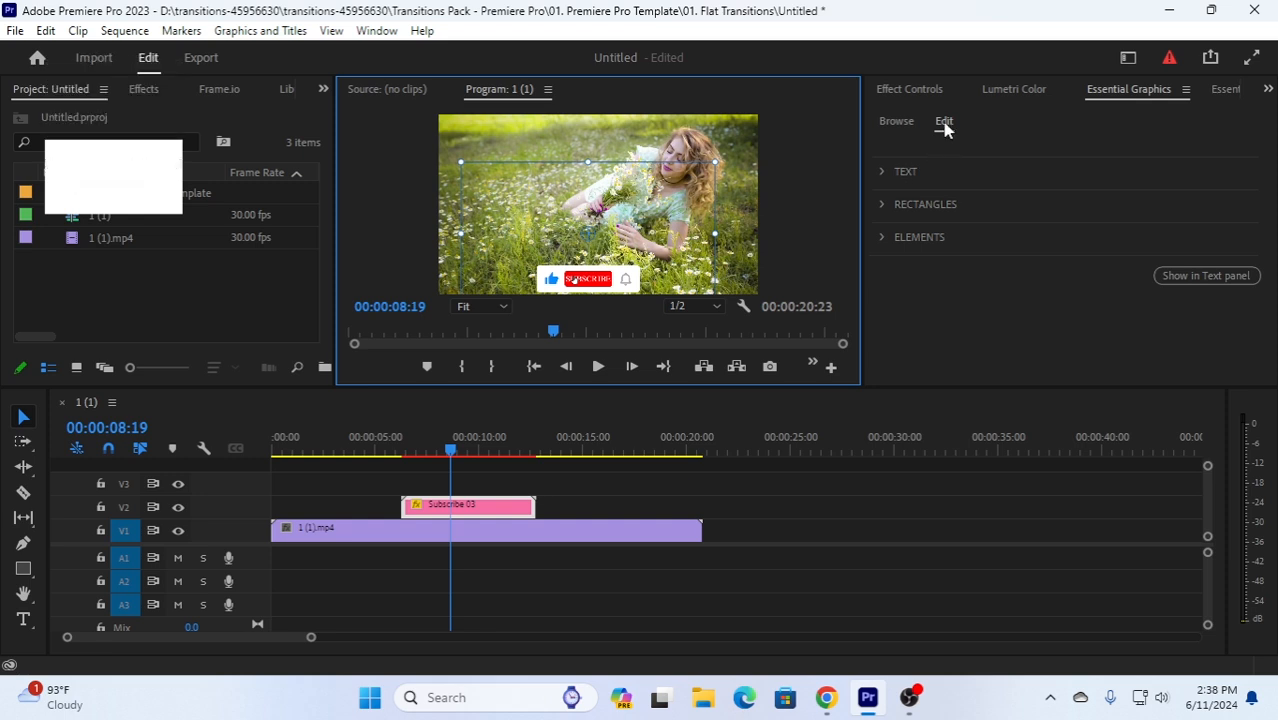
{"action": "left_click", "coordinate": [882, 172]}
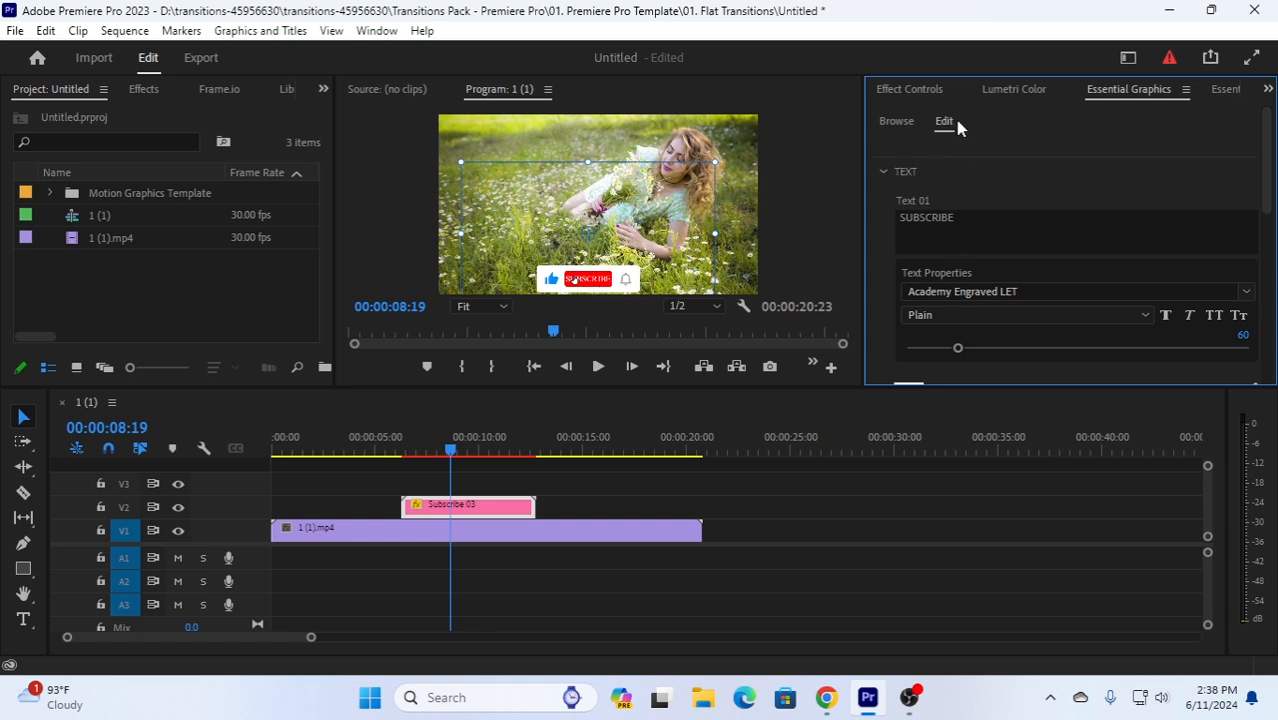
{"action": "left_click", "coordinate": [882, 172]}
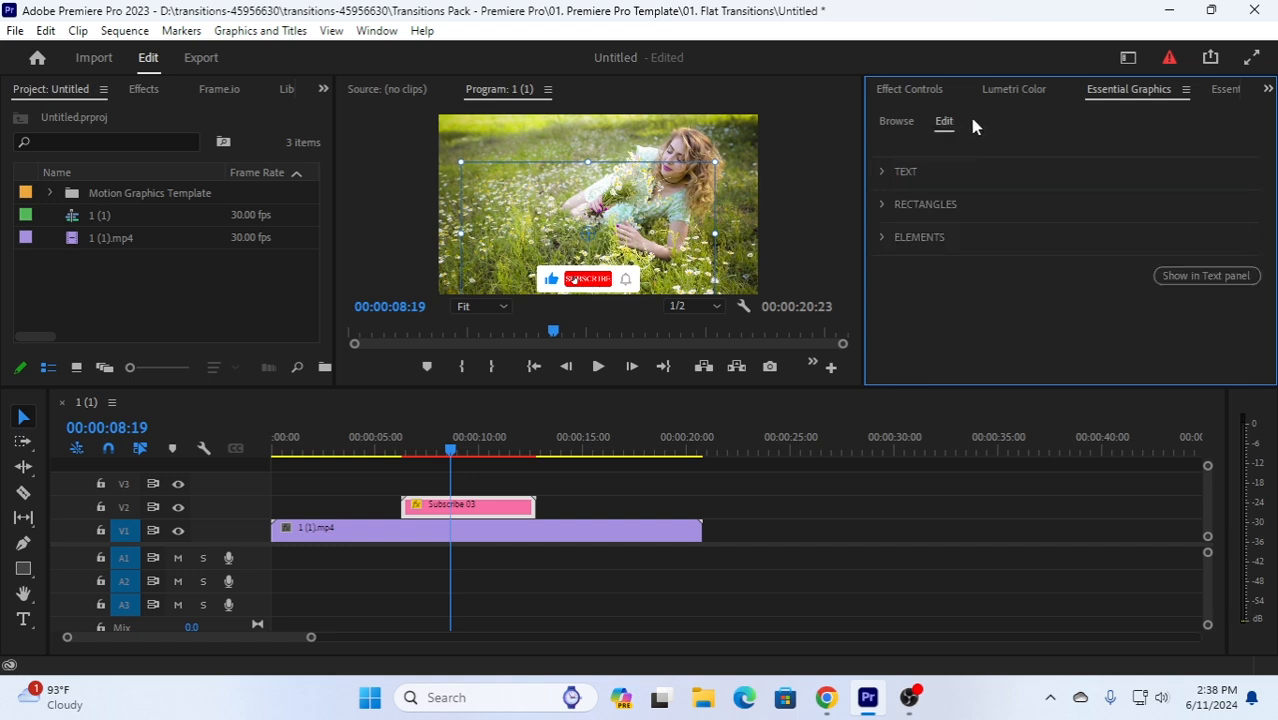
{"action": "left_click", "coordinate": [889, 205]}
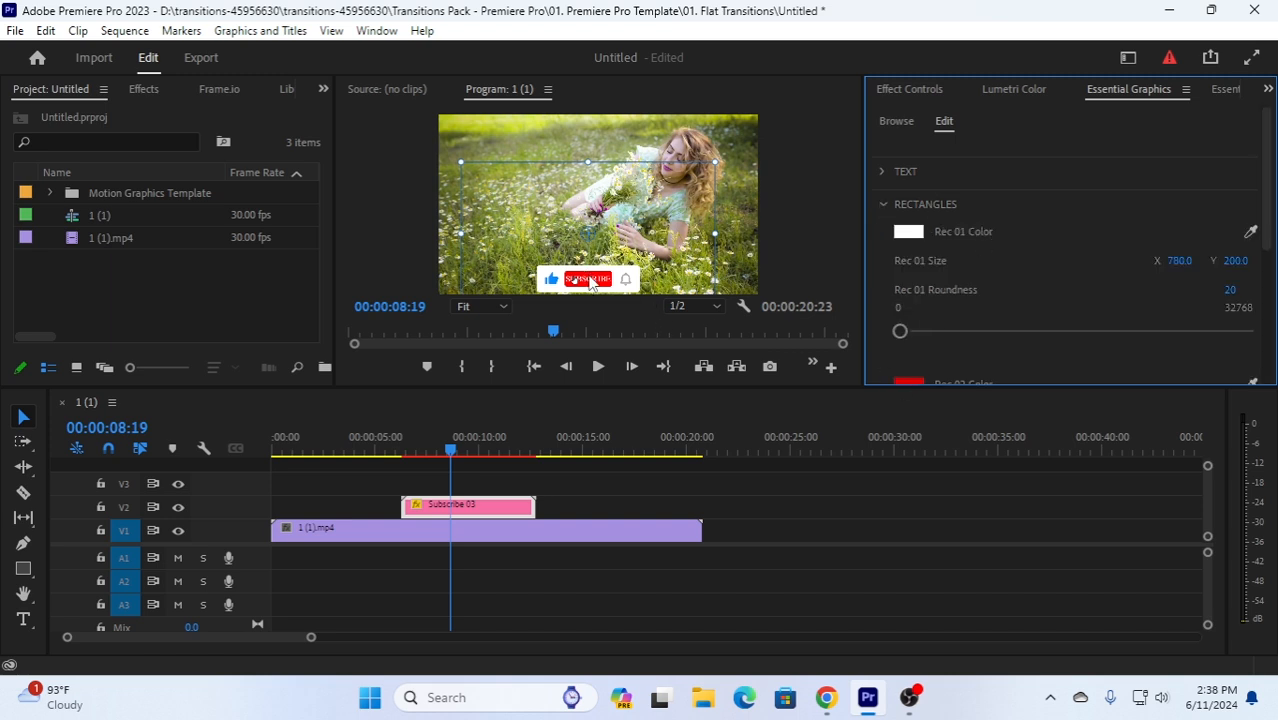
{"action": "scroll", "coordinate": [987, 310], "scroll_direction": "down", "scroll_amount": 3}
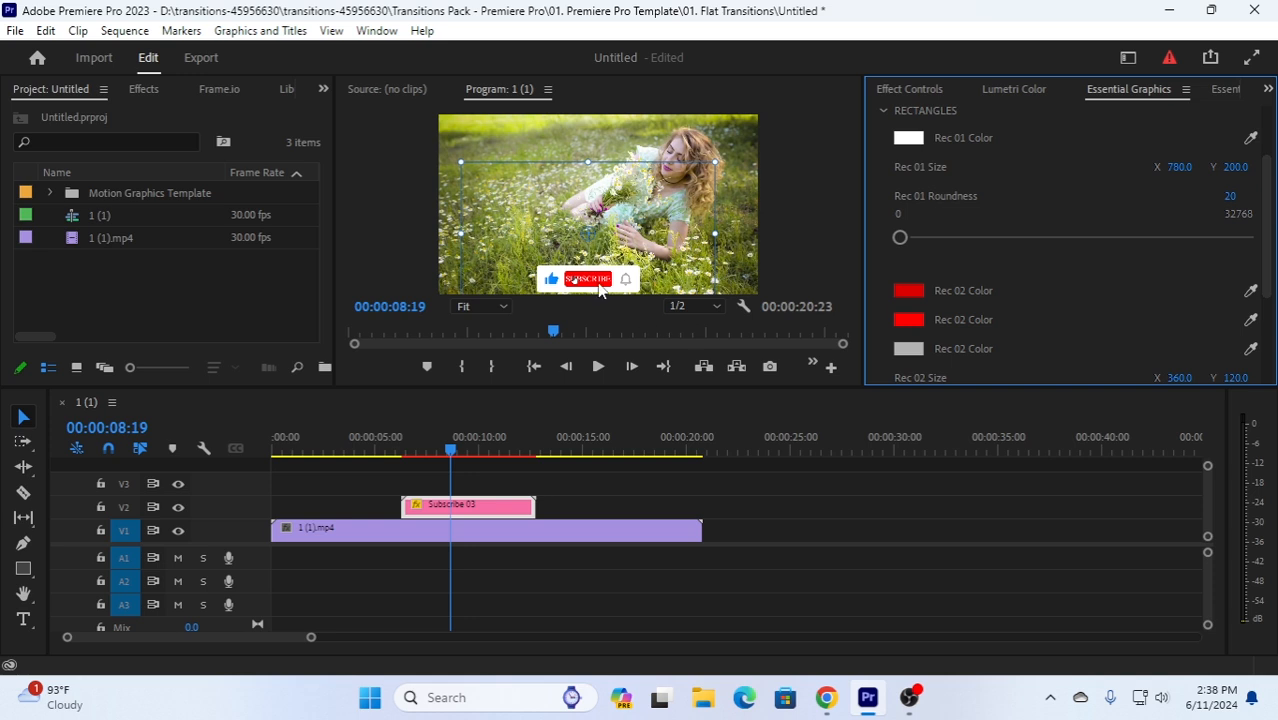
{"action": "scroll", "coordinate": [957, 240], "scroll_direction": "up", "scroll_amount": 2}
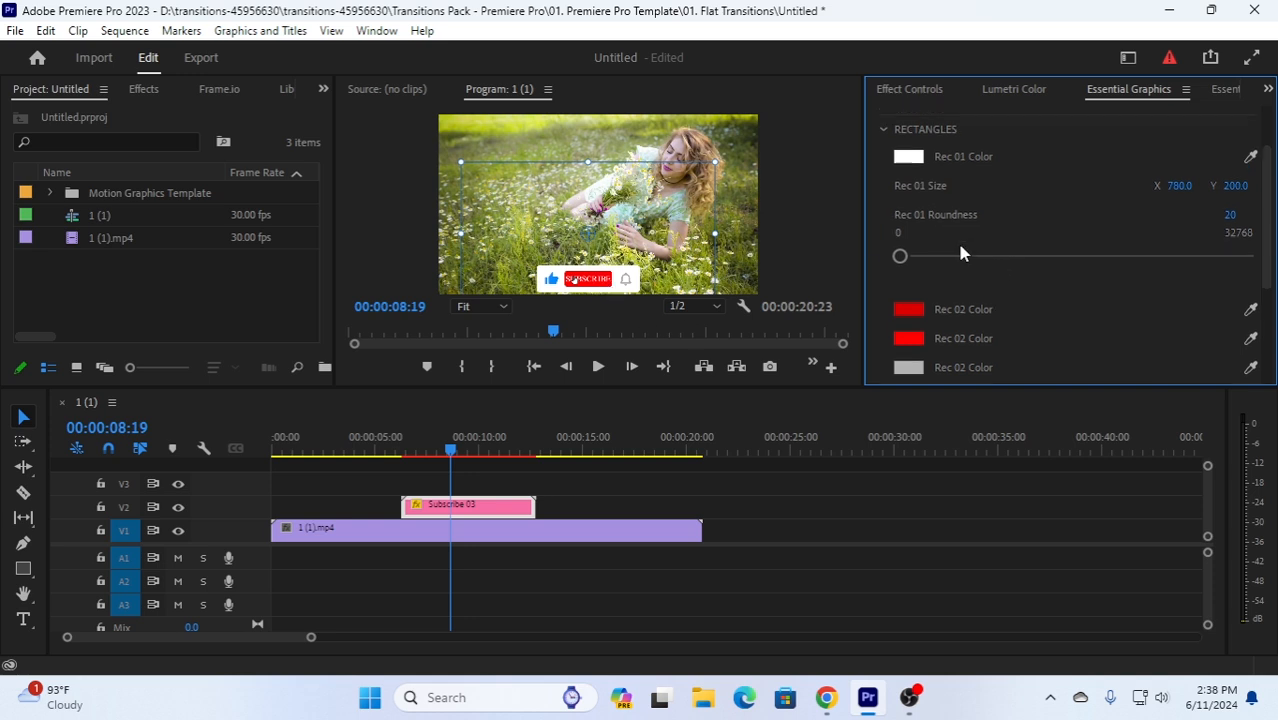
{"action": "left_click", "coordinate": [884, 169]}
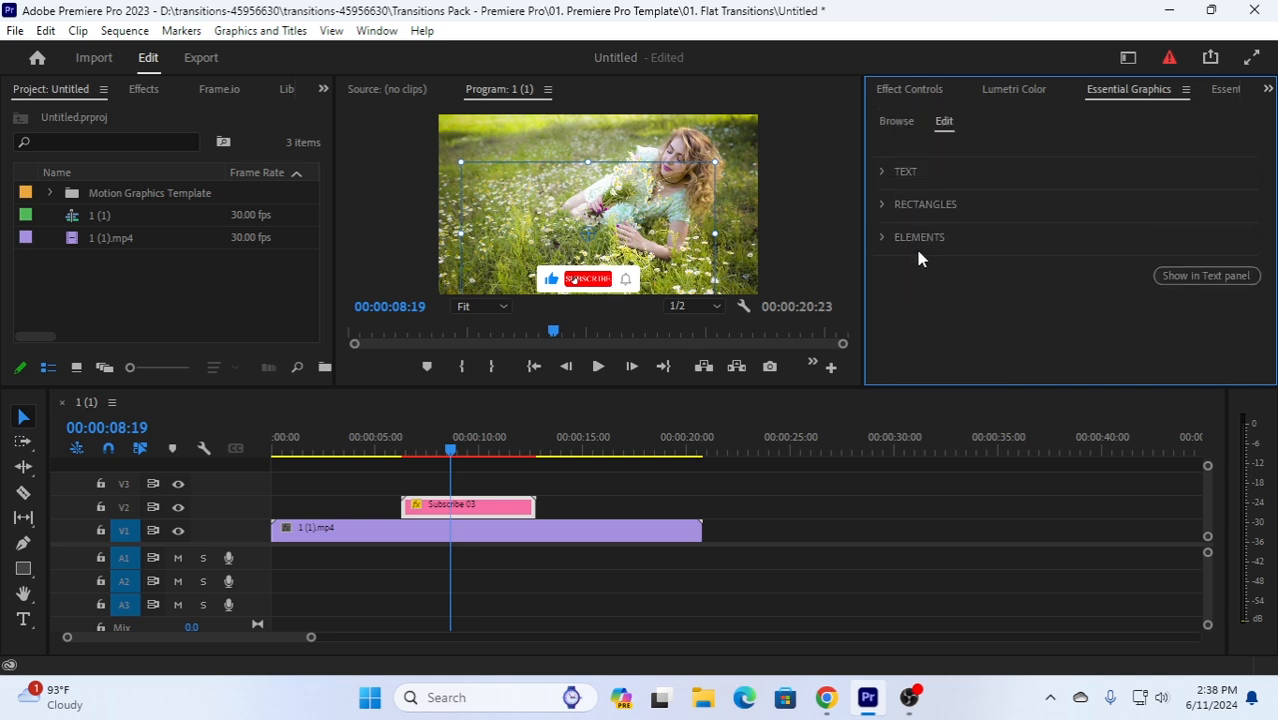
- Change the Subscribe graphic's Like Color 02 to magenta in its Elements properties
{"action": "left_click", "coordinate": [884, 240]}
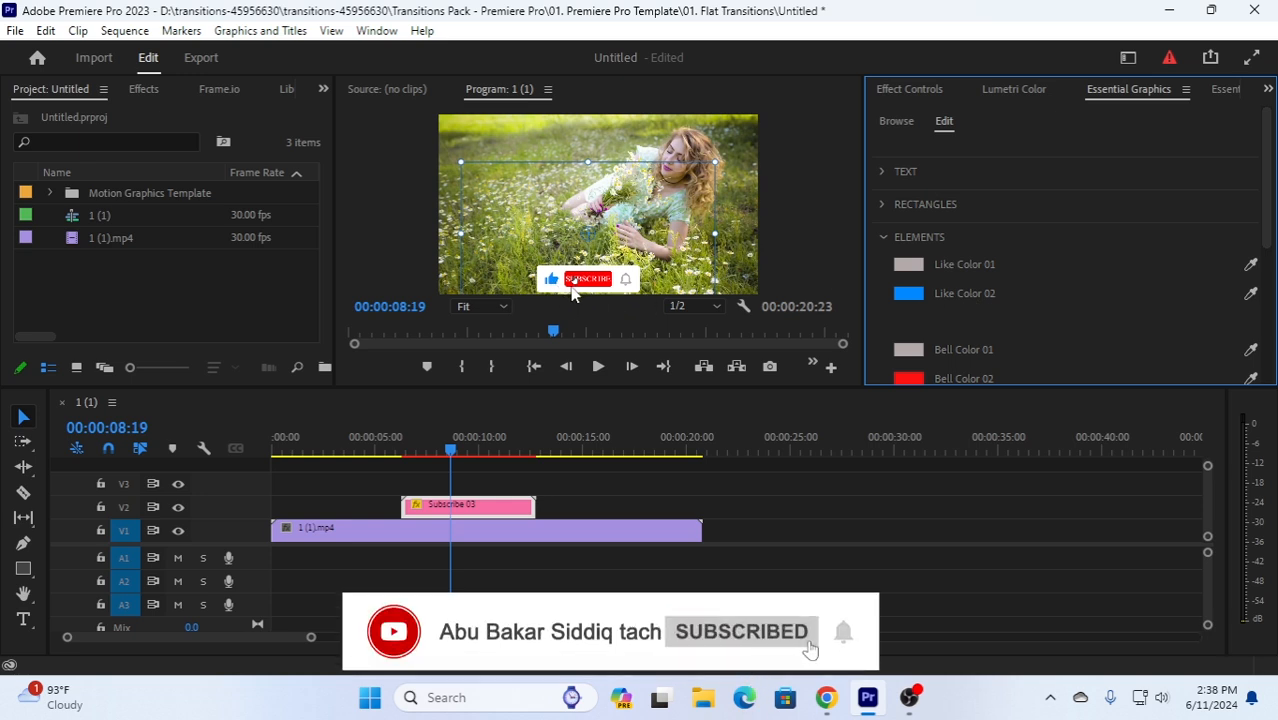
{"action": "left_click", "coordinate": [910, 294]}
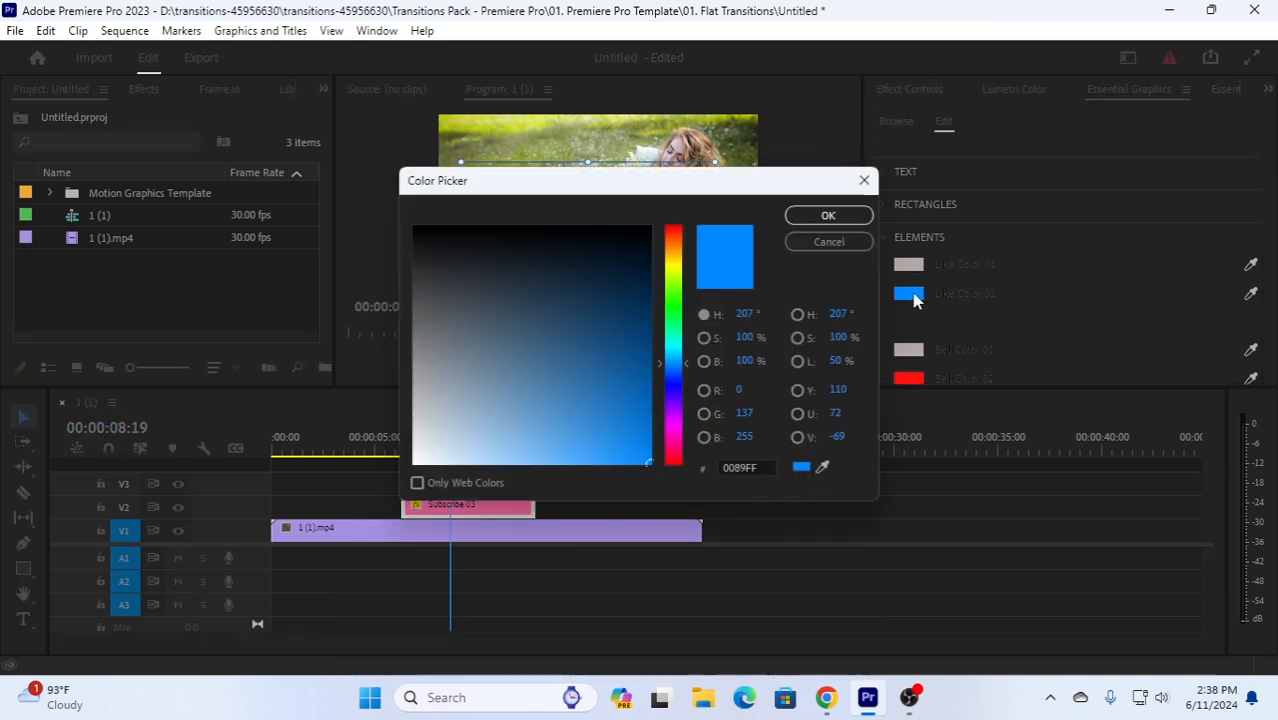
{"action": "left_click", "coordinate": [674, 427]}
{"action": "left_click", "coordinate": [829, 216]}
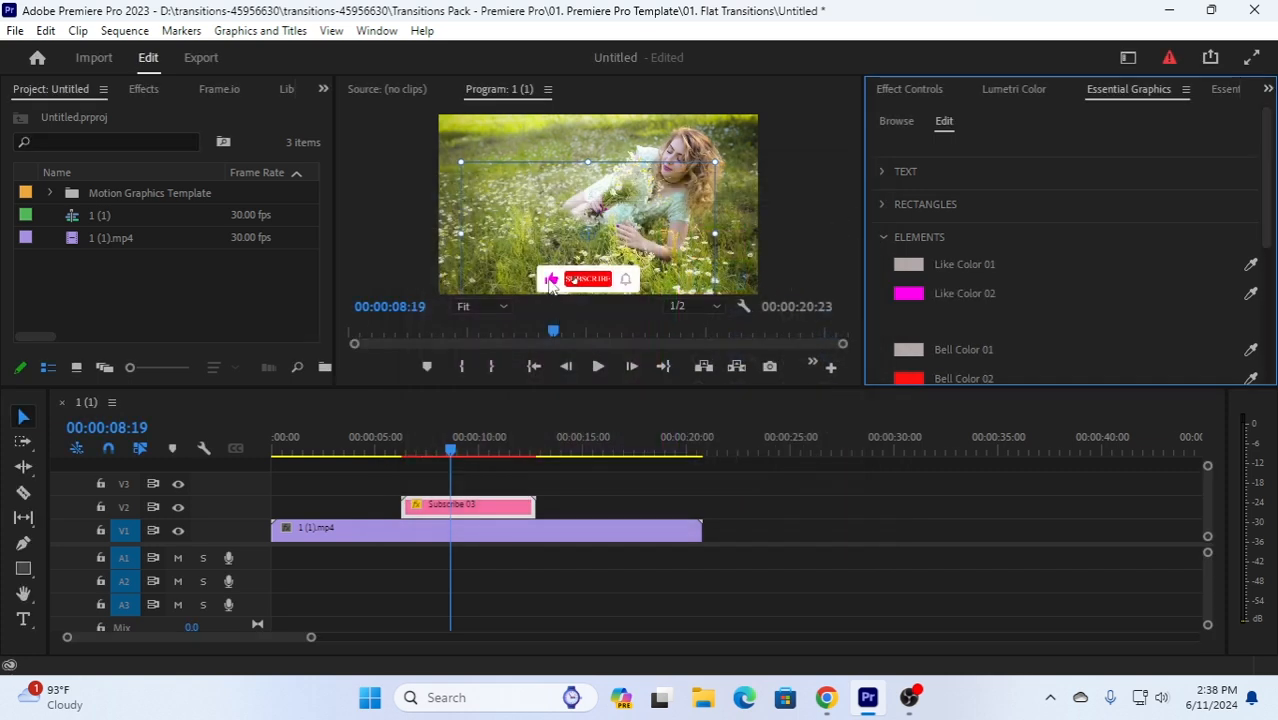
- Set the Subscribe graphic's Bell Color 01 to red, hex CD1212
{"action": "scroll", "coordinate": [960, 334], "scroll_direction": "down", "scroll_amount": 1}
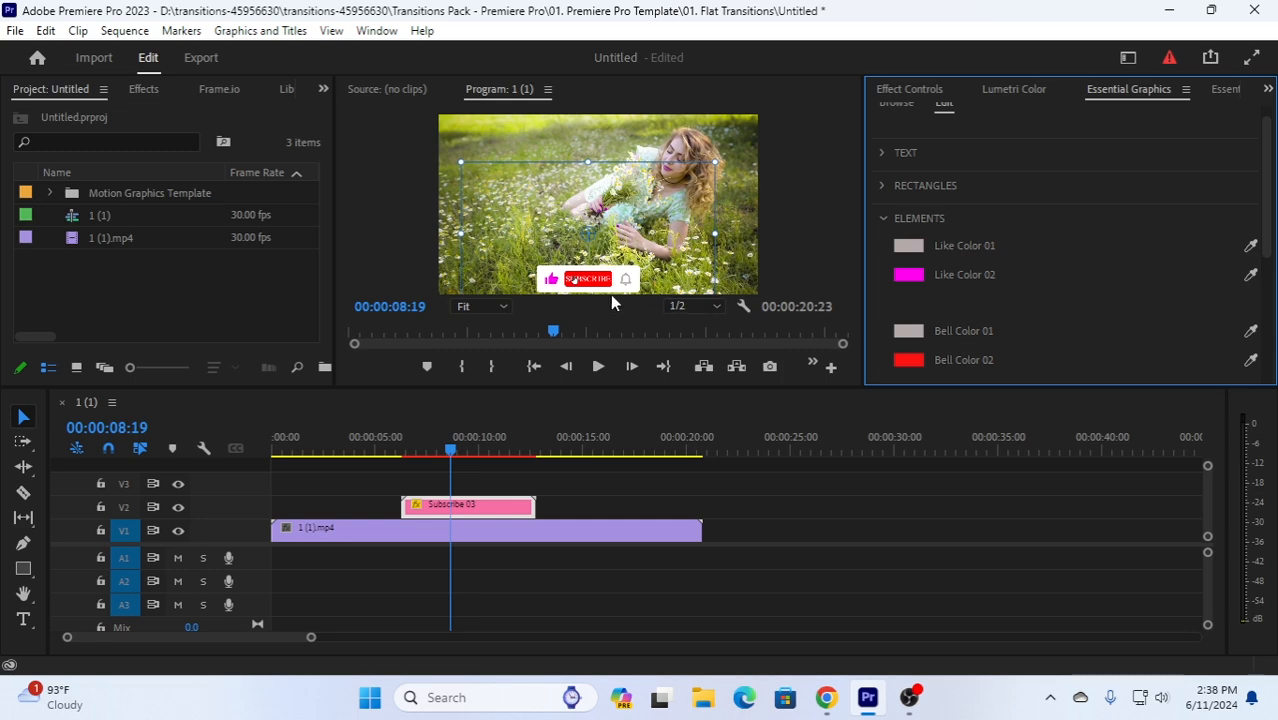
{"action": "scroll", "coordinate": [884, 312], "scroll_direction": "down", "scroll_amount": 1}
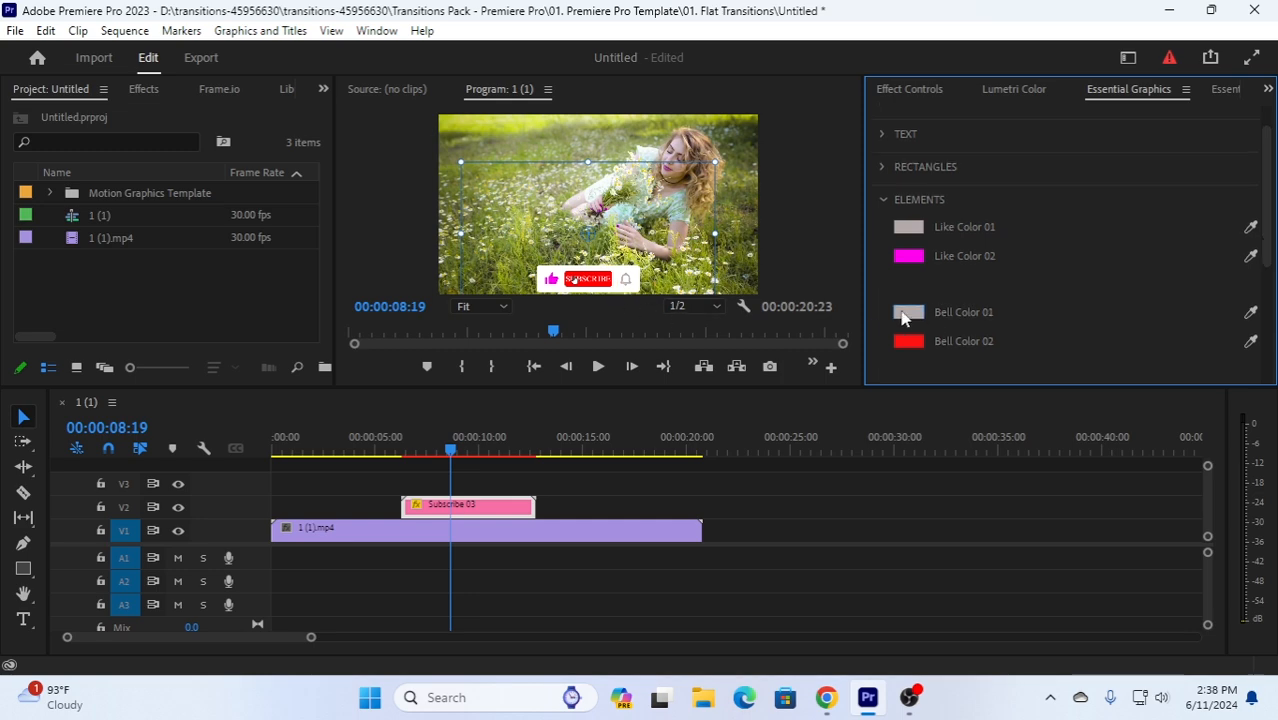
{"action": "left_click", "coordinate": [915, 316]}
{"action": "left_click", "coordinate": [630, 417]}
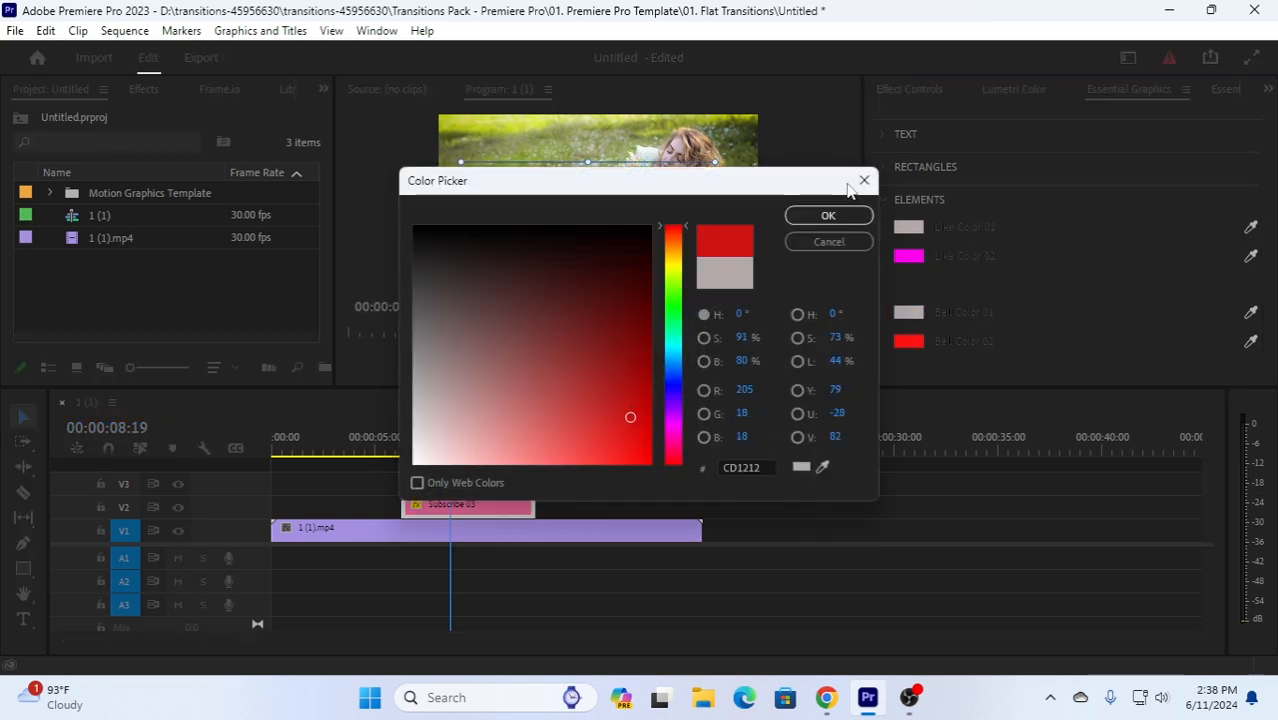
{"action": "left_click", "coordinate": [829, 216]}
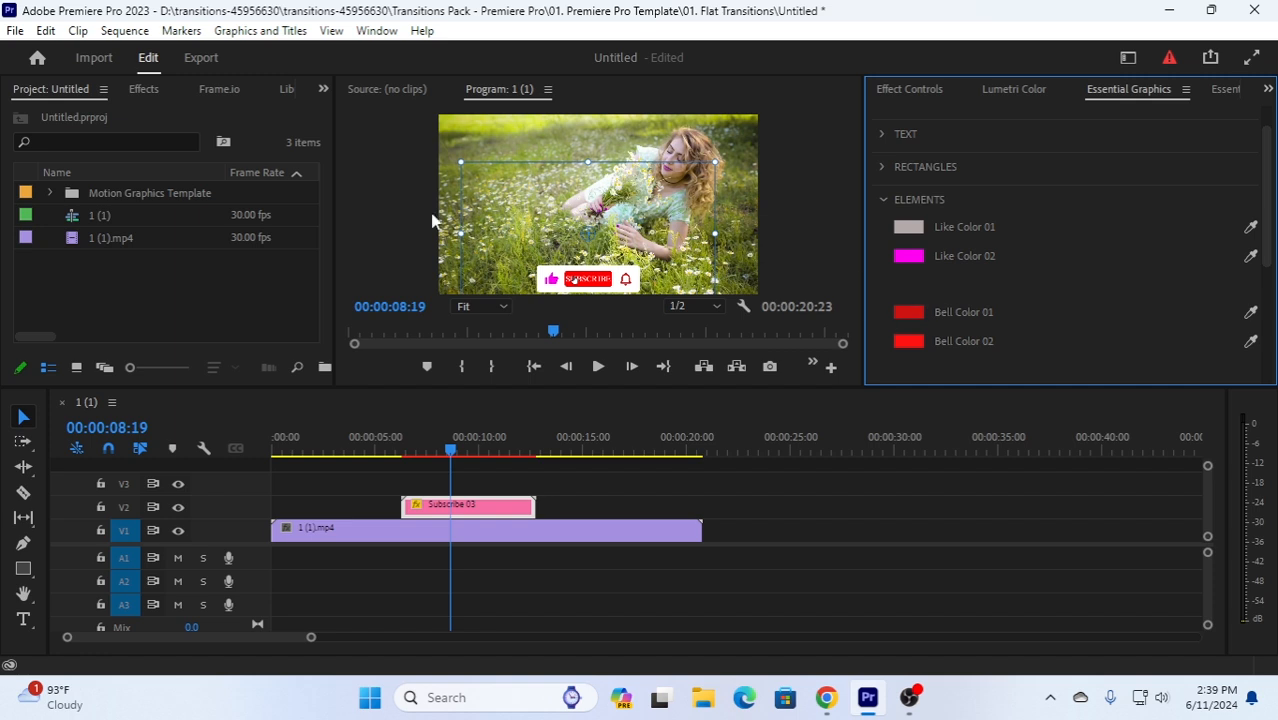
- Delete the Subscribe 03 graphic from track V2 and switch Essential Graphics to browsing templates
{"action": "left_click", "coordinate": [492, 506]}
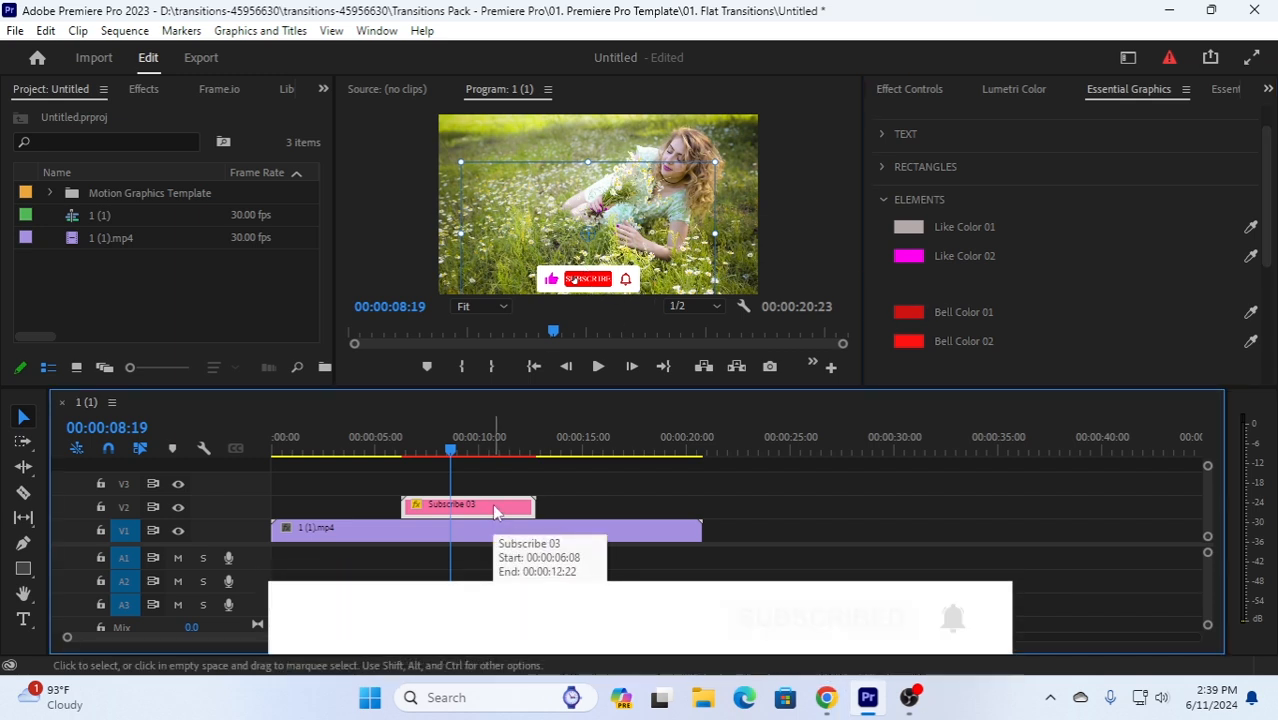
{"action": "key", "text": "Delete"}
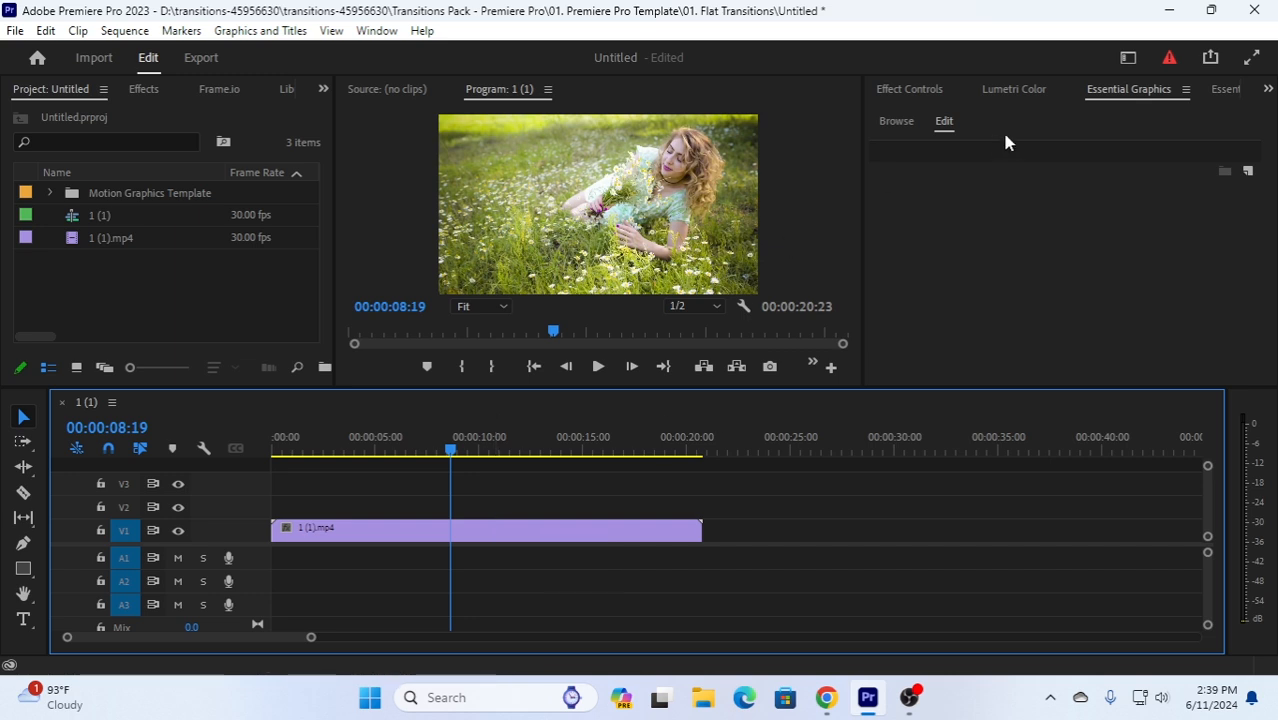
{"action": "left_click", "coordinate": [1128, 94]}
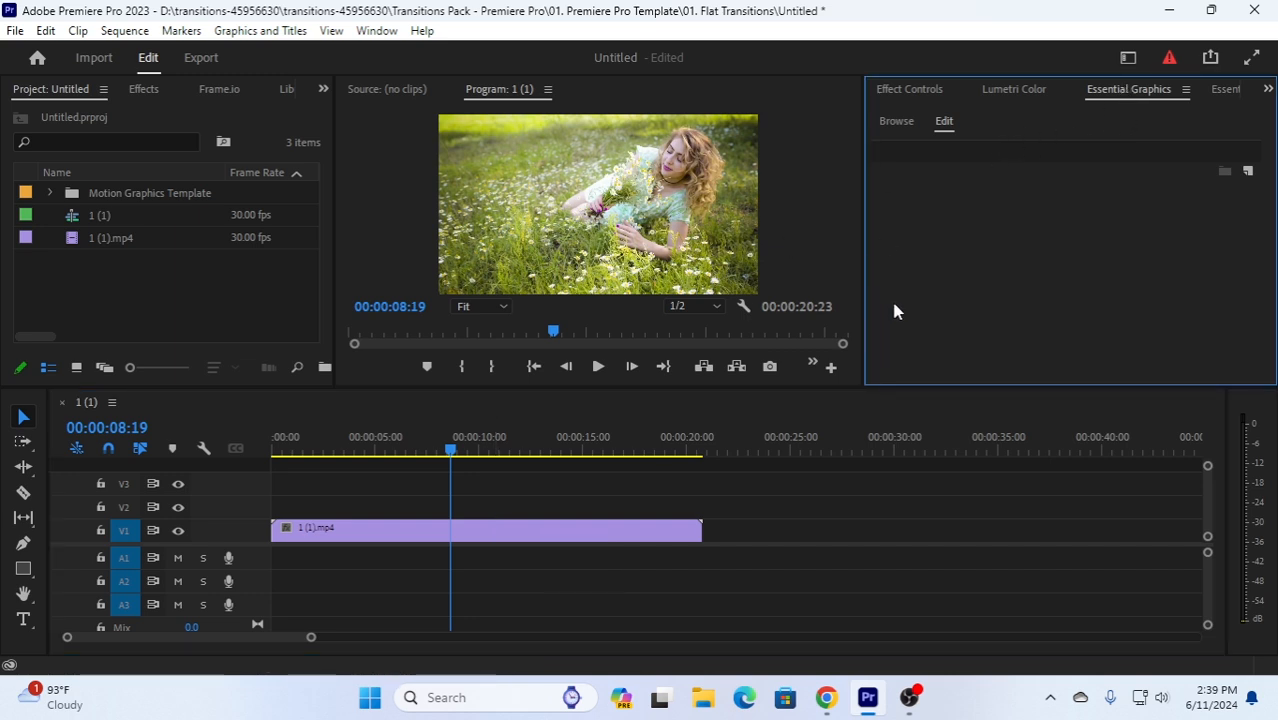
{"action": "left_click", "coordinate": [893, 124]}
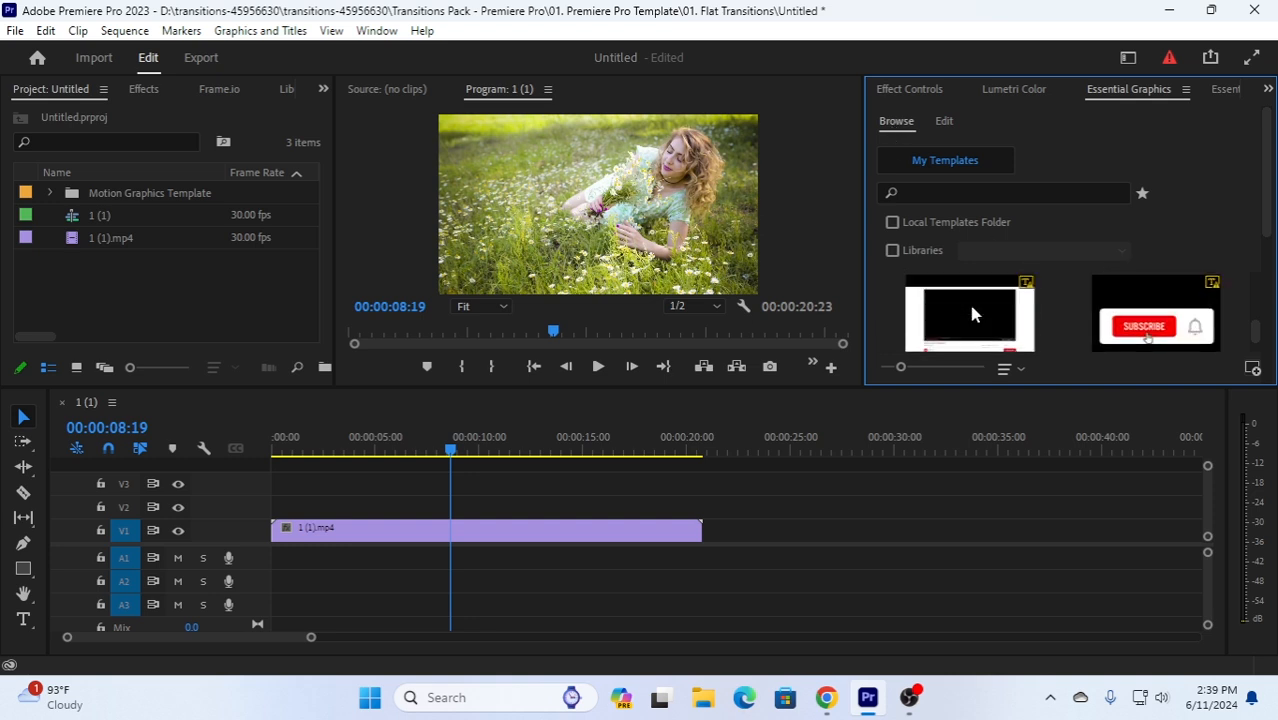
- Add the Instagram lower third template to track V2 above the video clip and accept the font substitution
{"action": "scroll", "coordinate": [969, 305], "scroll_direction": "down", "scroll_amount": 1}
{"action": "scroll", "coordinate": [972, 314], "scroll_direction": "down", "scroll_amount": 1}
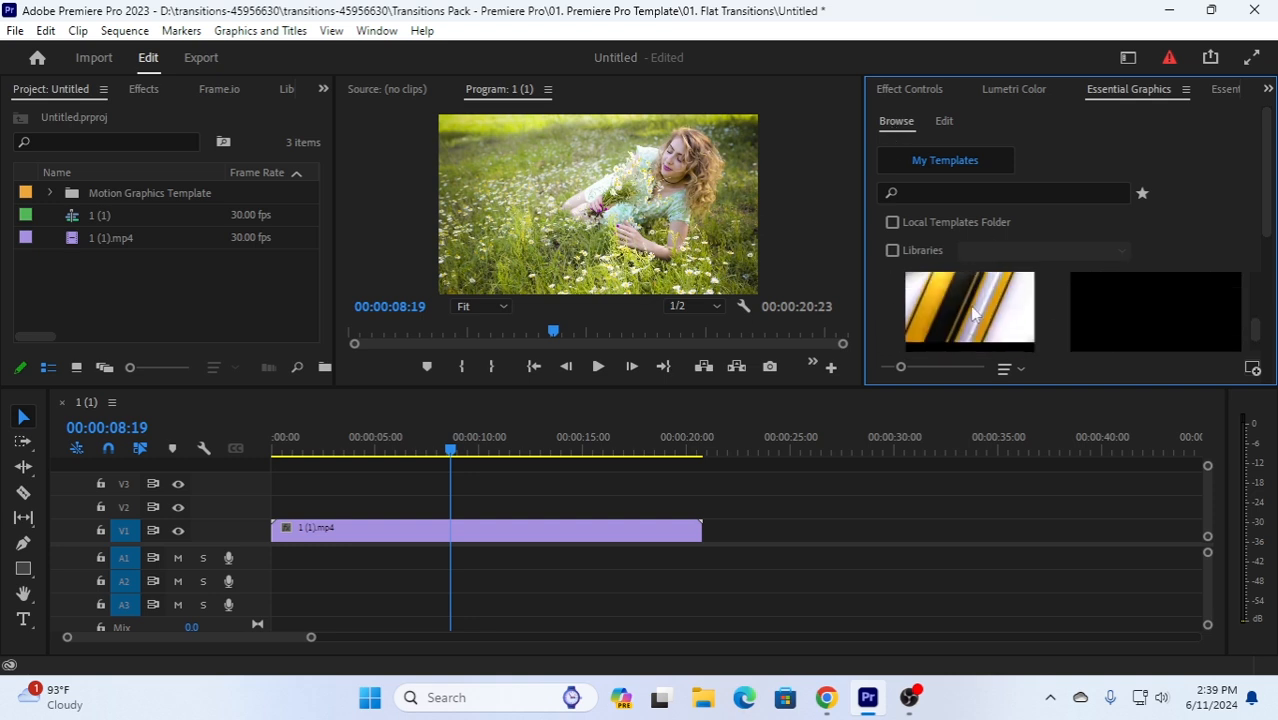
{"action": "scroll", "coordinate": [972, 314], "scroll_direction": "down", "scroll_amount": 4}
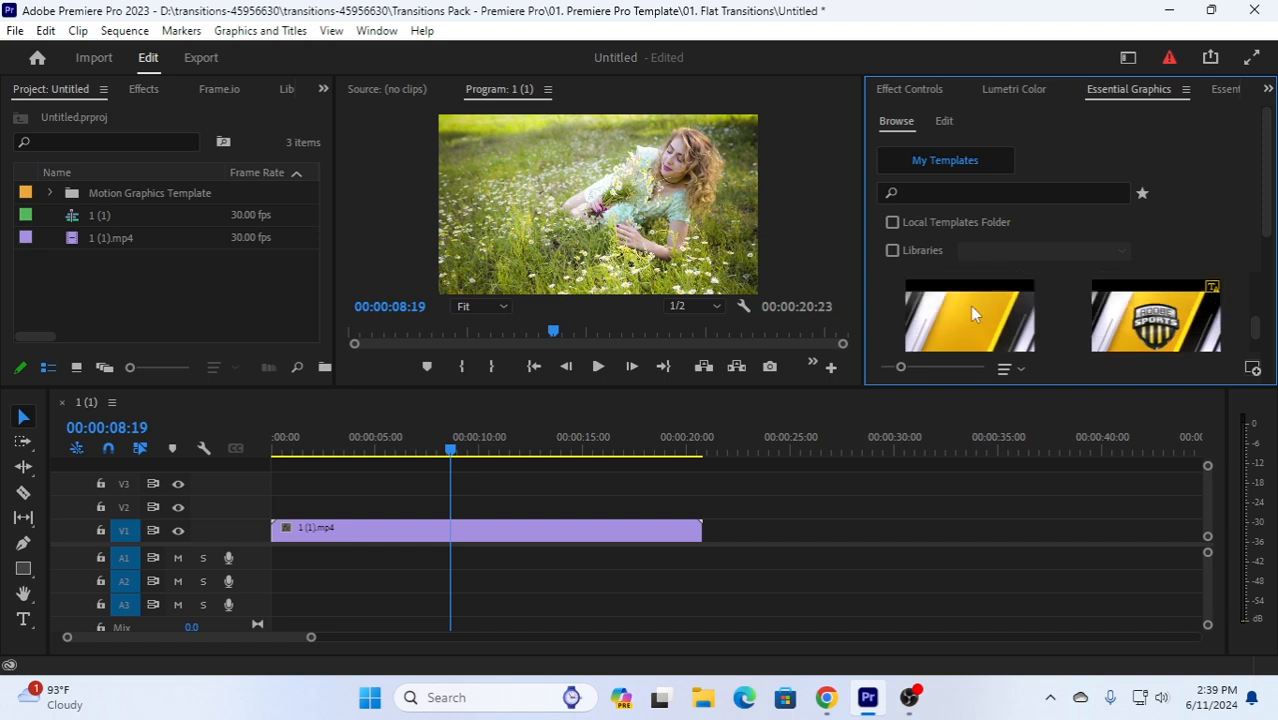
{"action": "scroll", "coordinate": [972, 314], "scroll_direction": "down", "scroll_amount": 3}
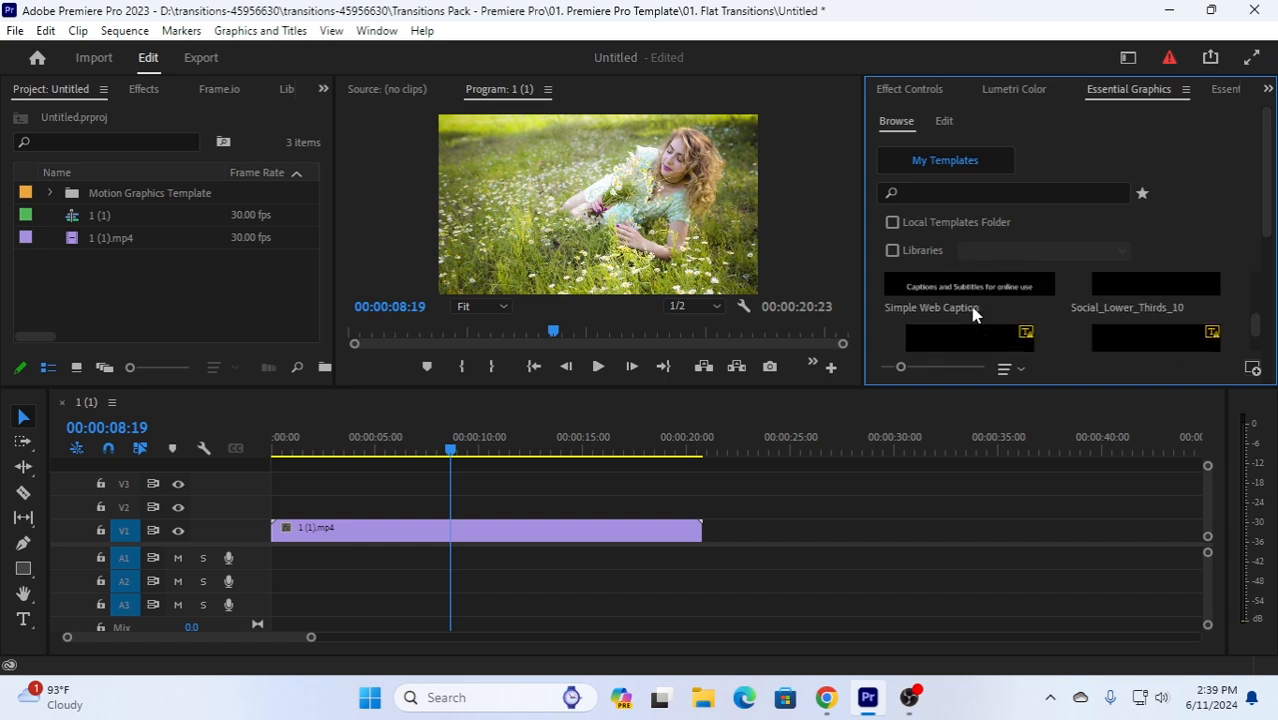
{"action": "scroll", "coordinate": [973, 308], "scroll_direction": "up", "scroll_amount": 3}
{"action": "scroll", "coordinate": [973, 308], "scroll_direction": "down", "scroll_amount": 4}
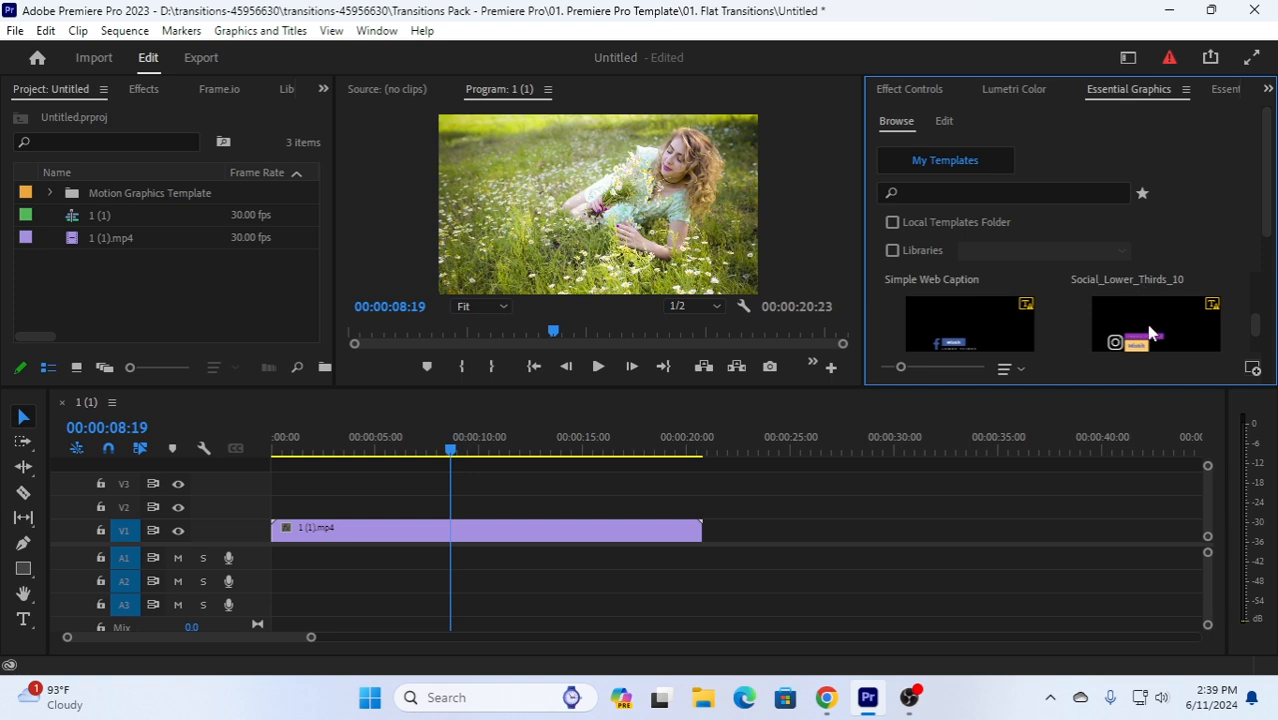
{"action": "left_click_drag", "start_coordinate": [1152, 330], "coordinate": [525, 506]}
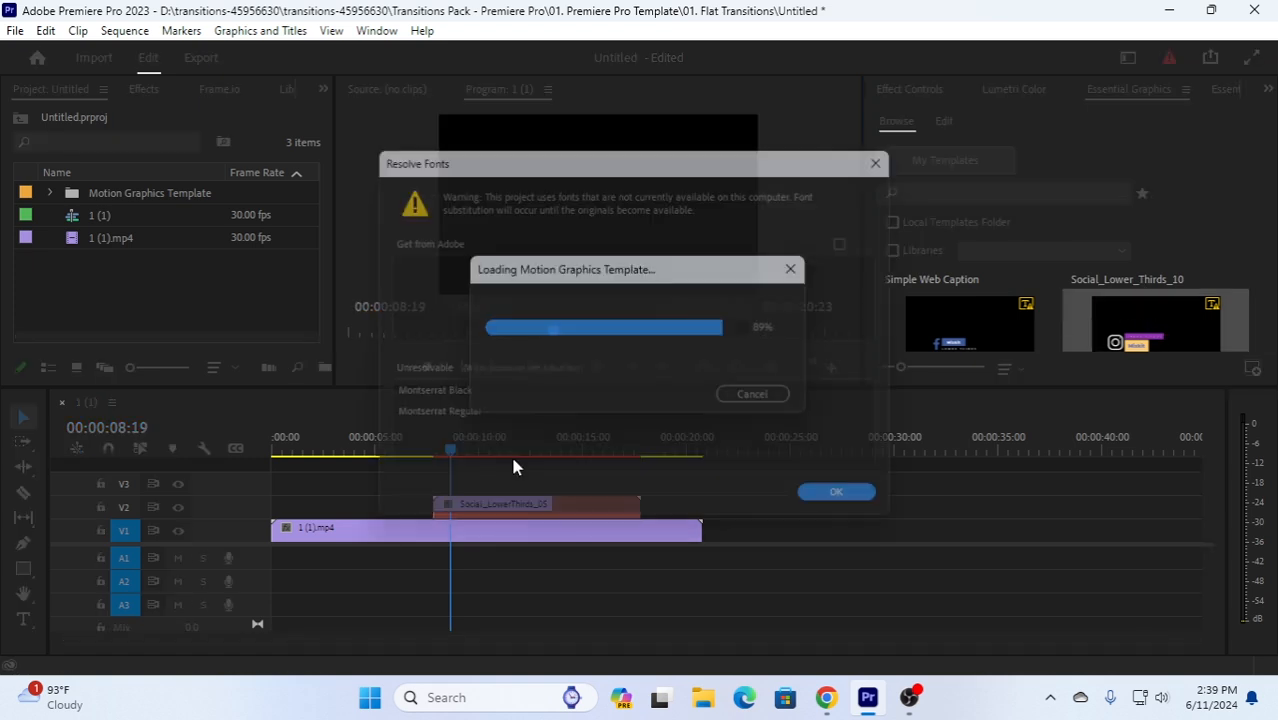
{"action": "left_click", "coordinate": [872, 507]}
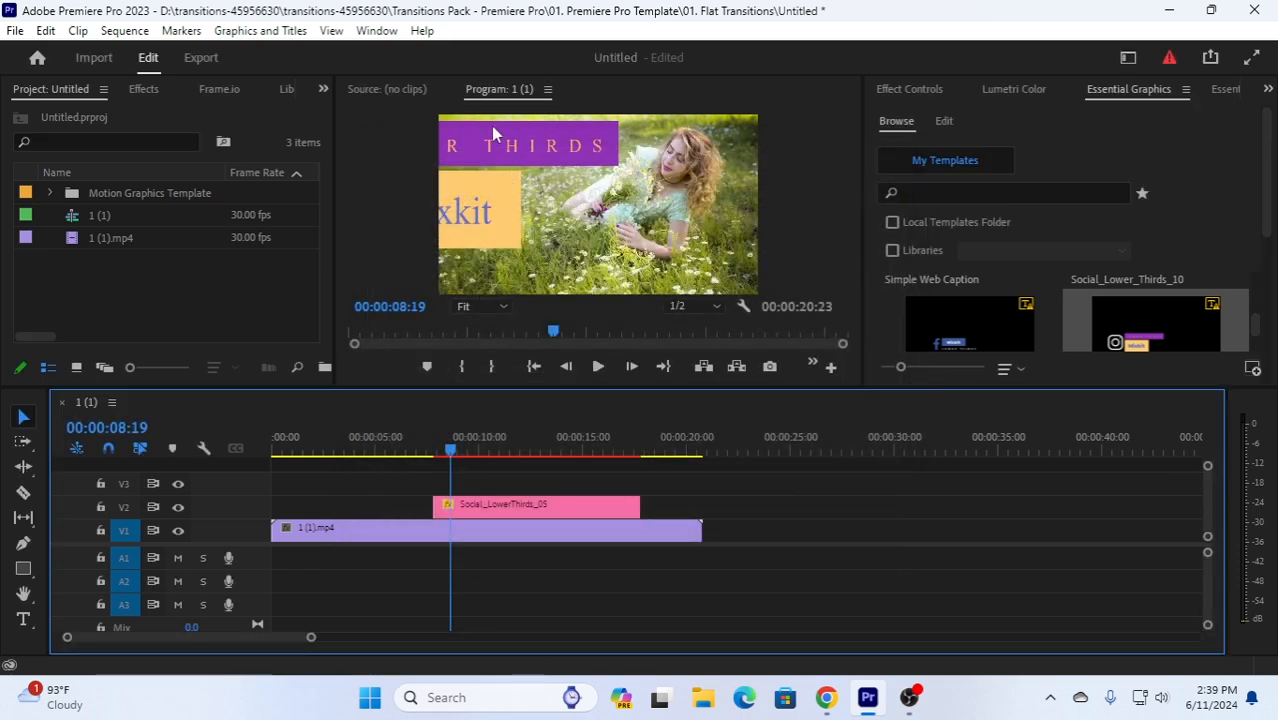
- Scale down the Instagram lower third and position it in the lower-left part of the video frame
{"action": "left_click", "coordinate": [600, 195]}
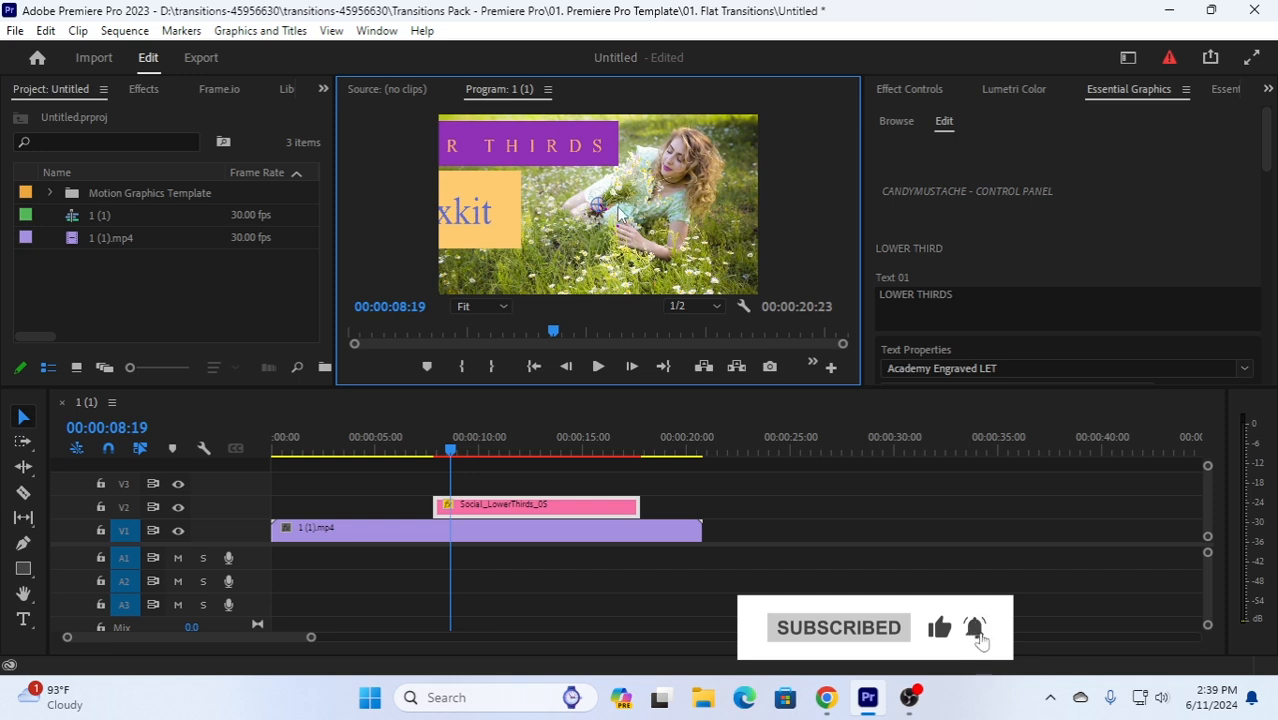
{"action": "left_click", "coordinate": [504, 510]}
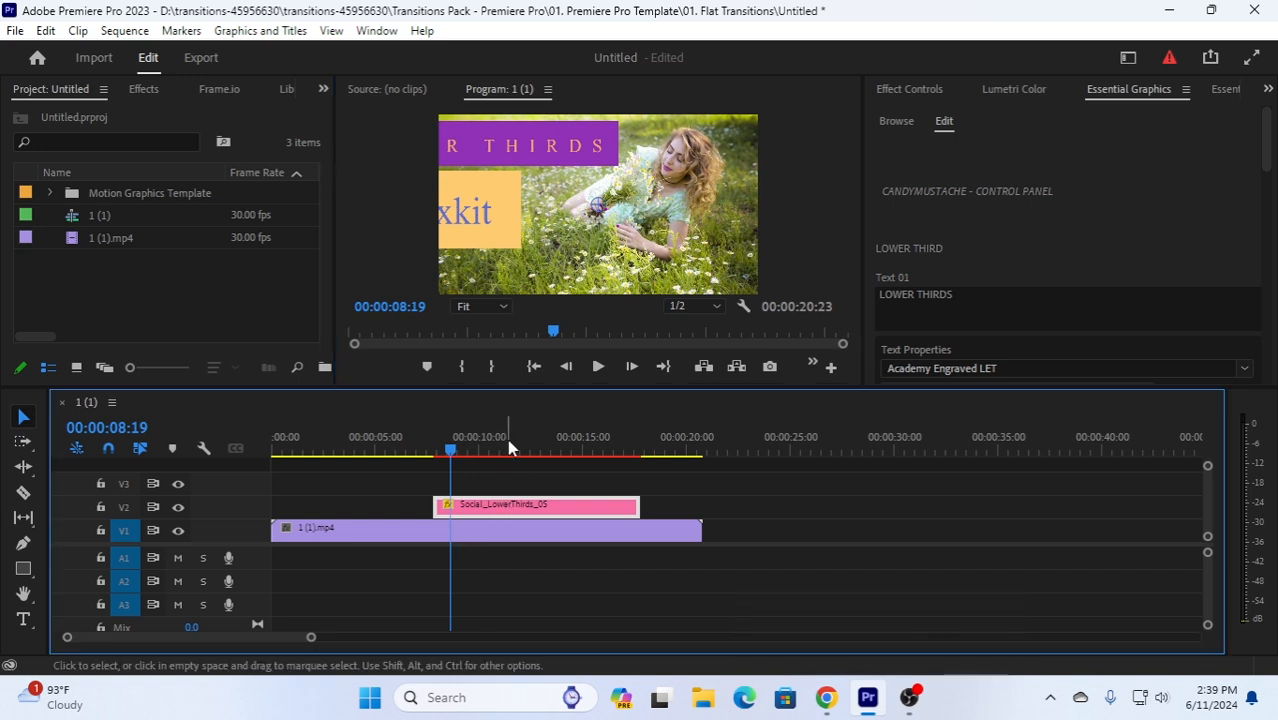
{"action": "left_click", "coordinate": [588, 212]}
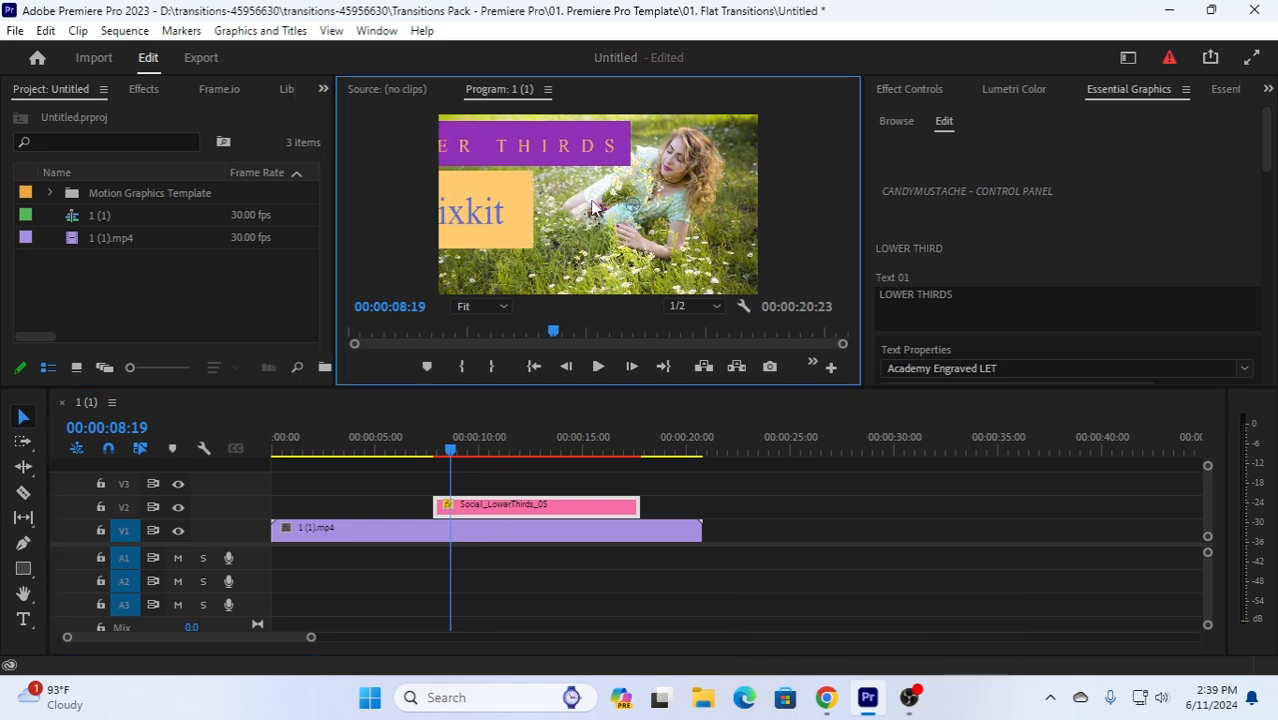
{"action": "left_click_drag", "start_coordinate": [592, 207], "coordinate": [690, 225]}
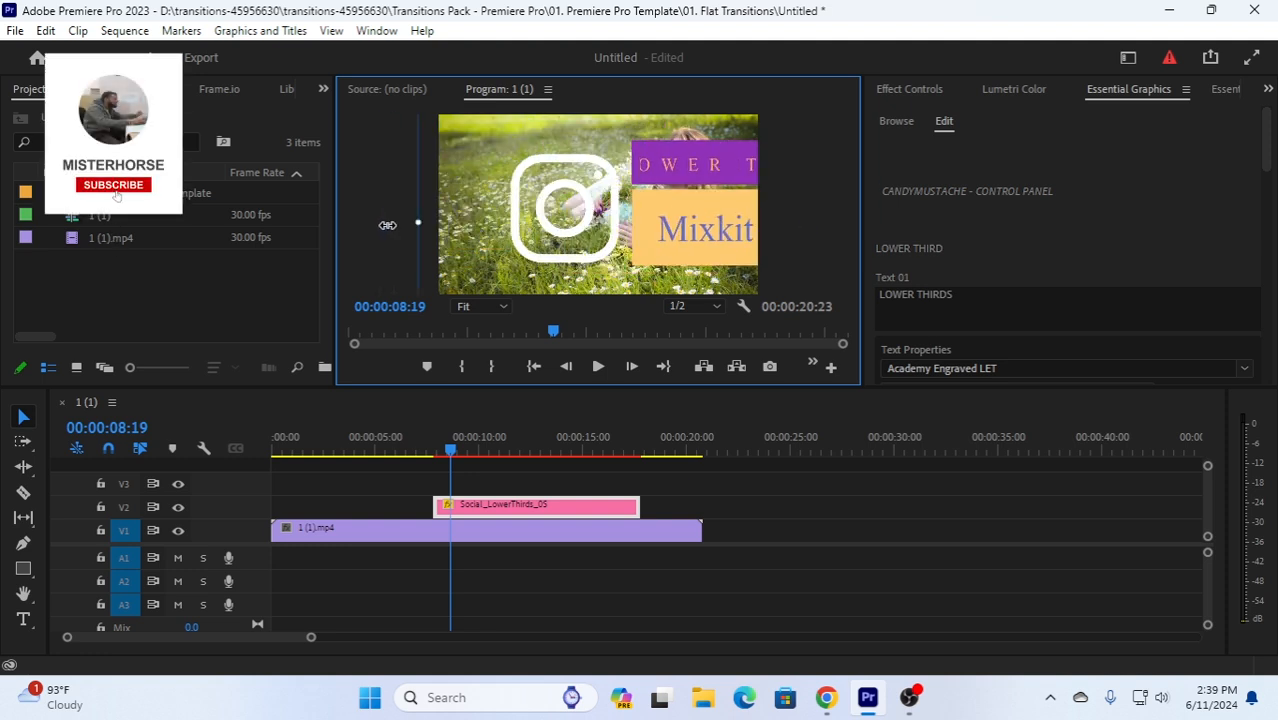
{"action": "left_click_drag", "start_coordinate": [387, 225], "coordinate": [556, 236]}
{"action": "left_click_drag", "start_coordinate": [669, 215], "coordinate": [530, 224]}
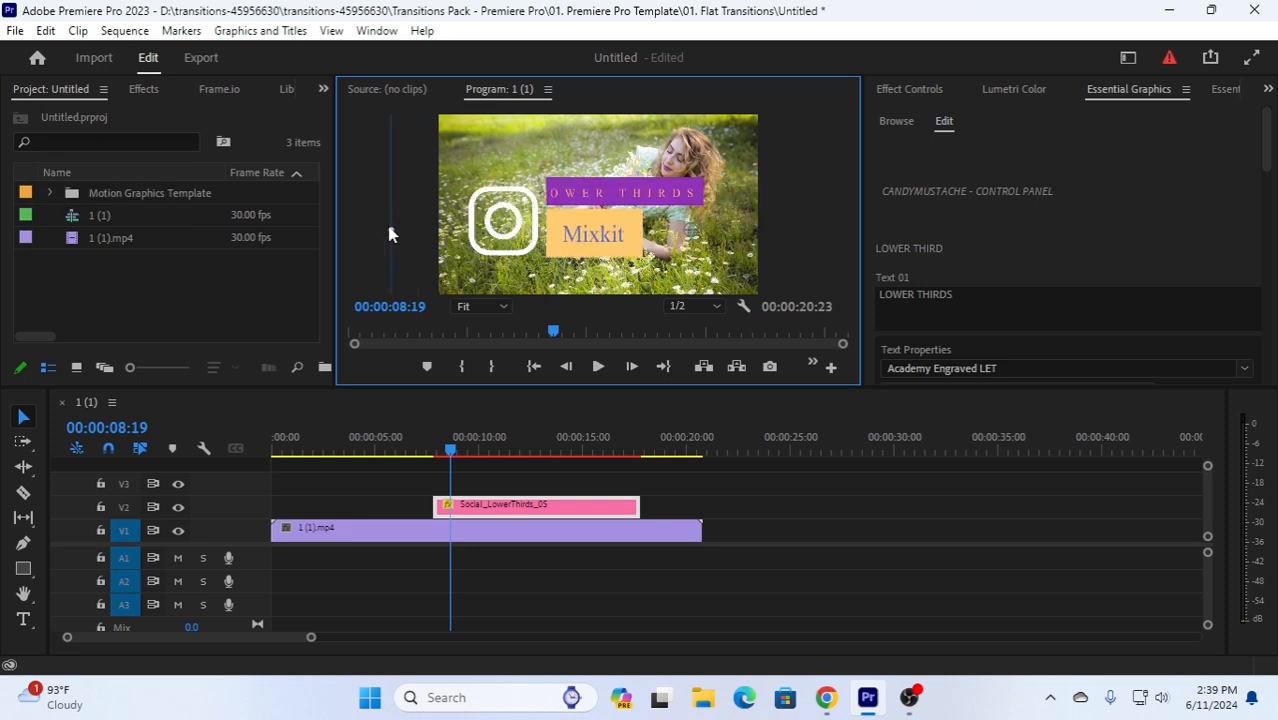
{"action": "left_click_drag", "start_coordinate": [390, 232], "coordinate": [543, 238]}
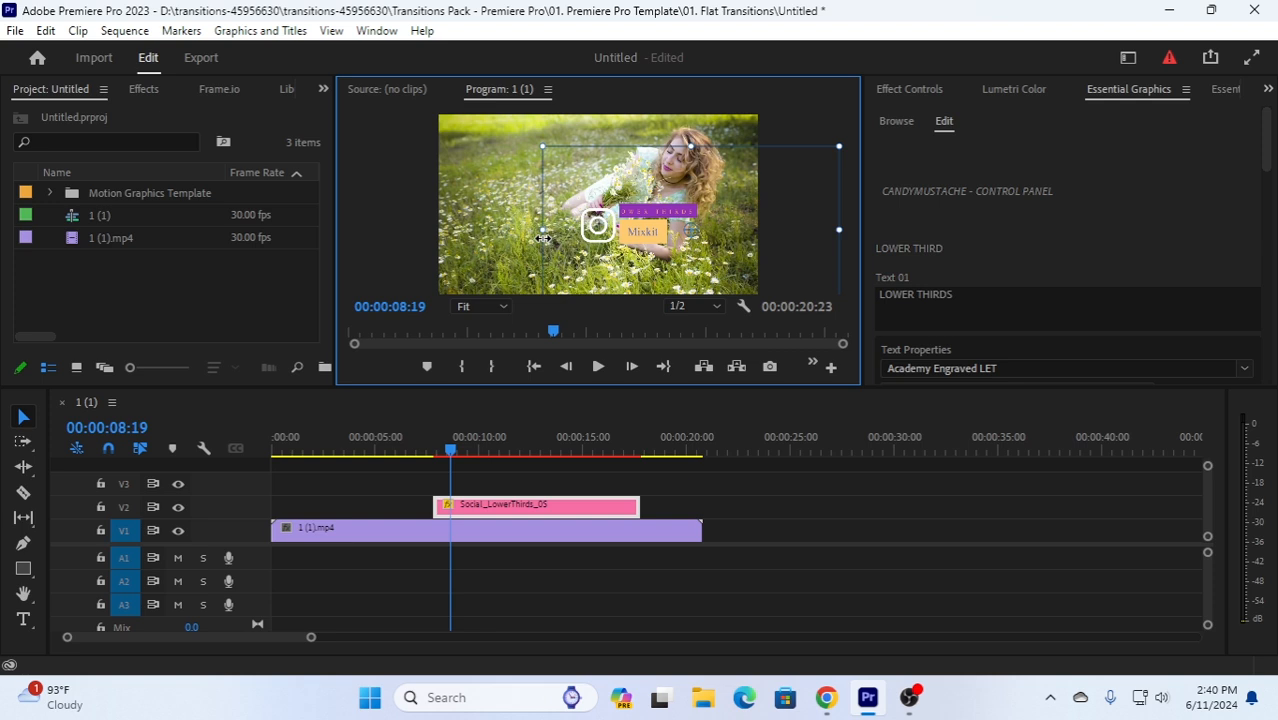
{"action": "left_click_drag", "start_coordinate": [699, 225], "coordinate": [604, 237]}
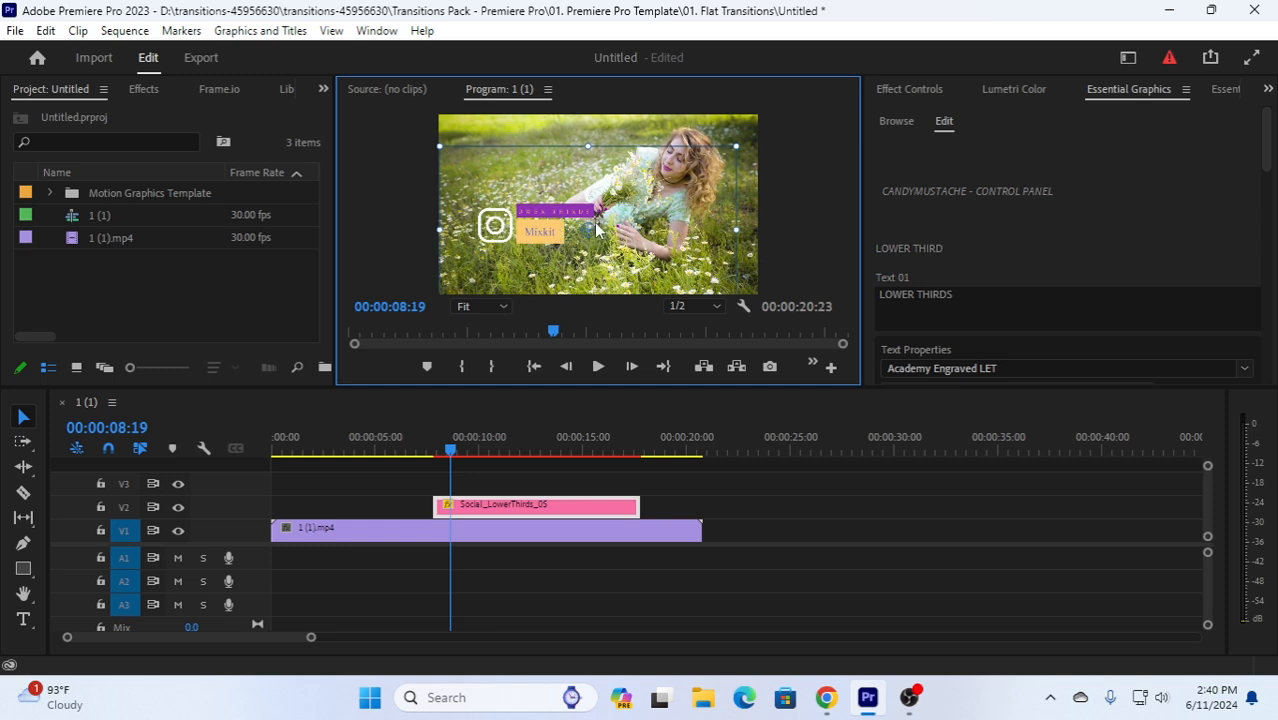
- Change the lower third's Text 01 to "asdfgh"
{"action": "left_click", "coordinate": [561, 507]}
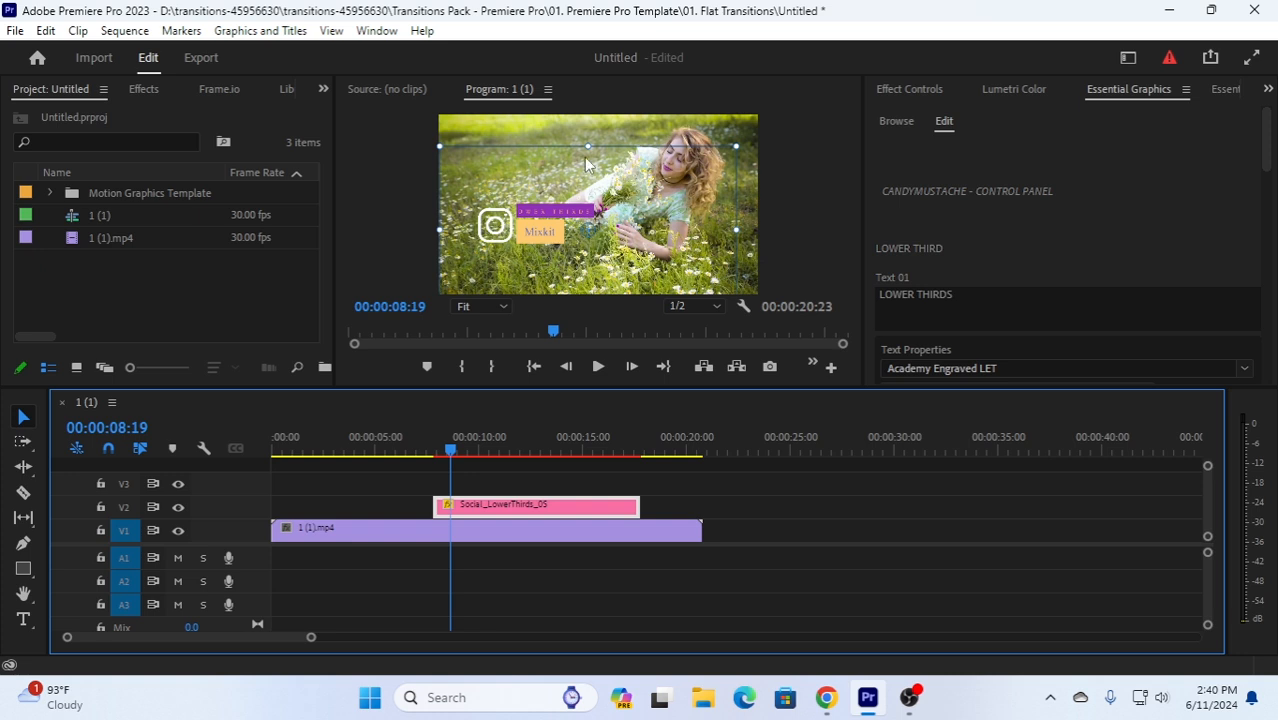
{"action": "left_click", "coordinate": [926, 258]}
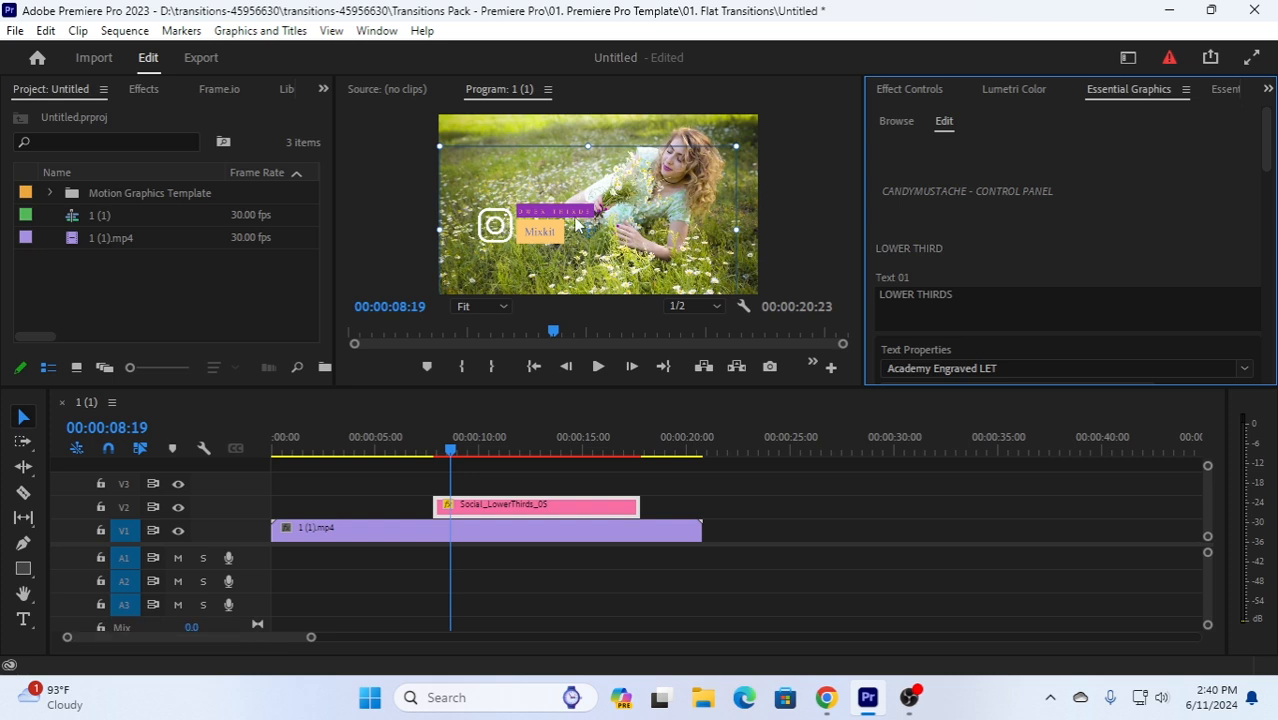
{"action": "left_click", "coordinate": [968, 298]}
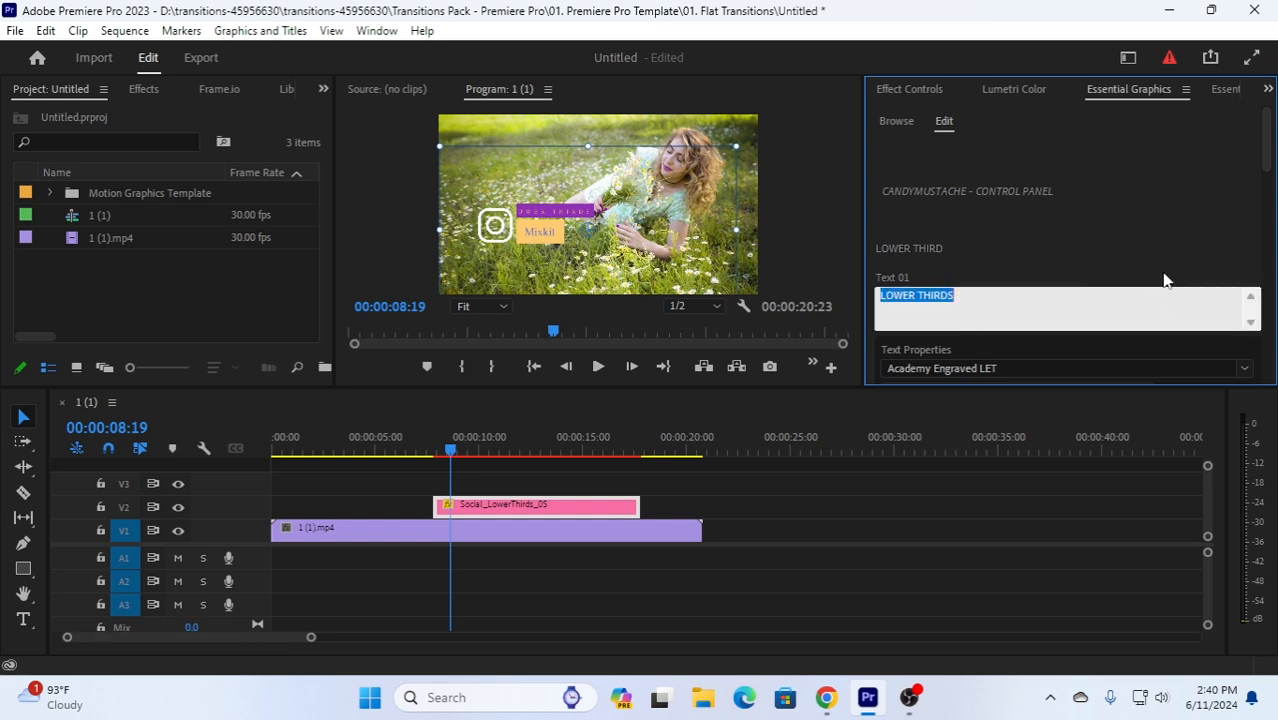
{"action": "type", "text": "asdfgh"}
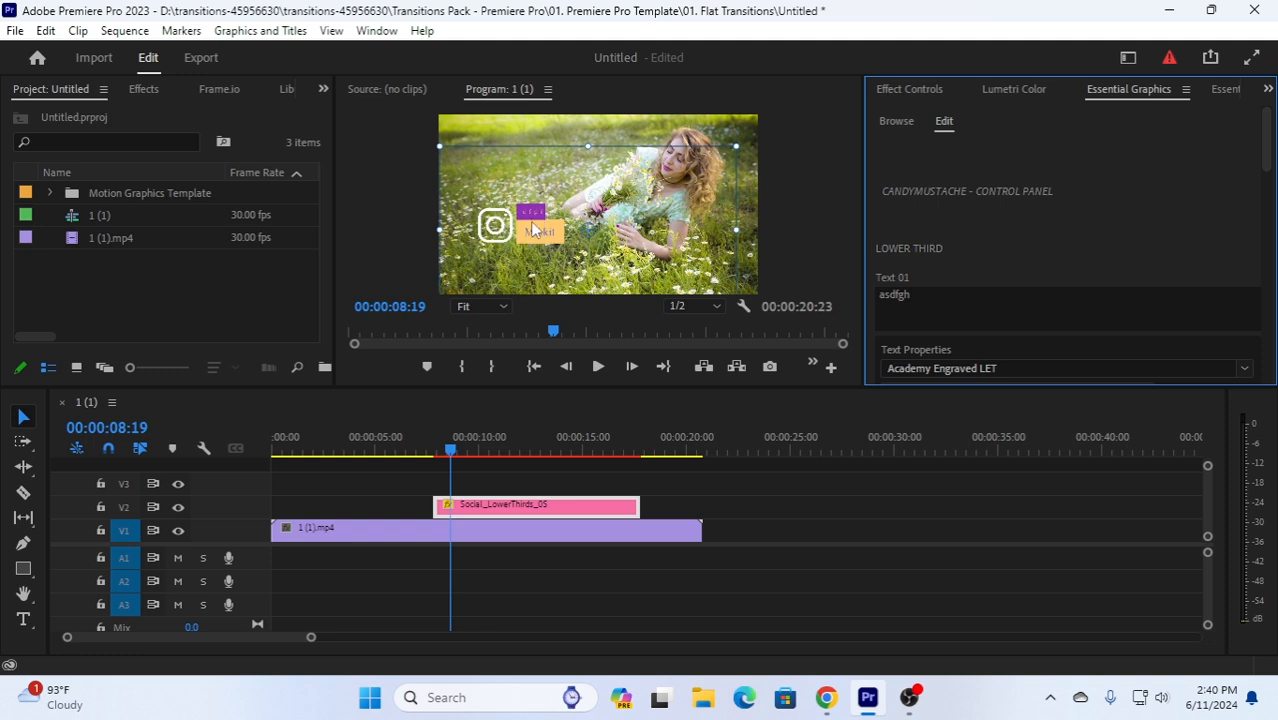
- Delete the Social_LowerThirds_05 graphic from track V2 and return to browsing templates
{"action": "left_click", "coordinate": [546, 503]}
{"action": "key", "text": "Delete"}
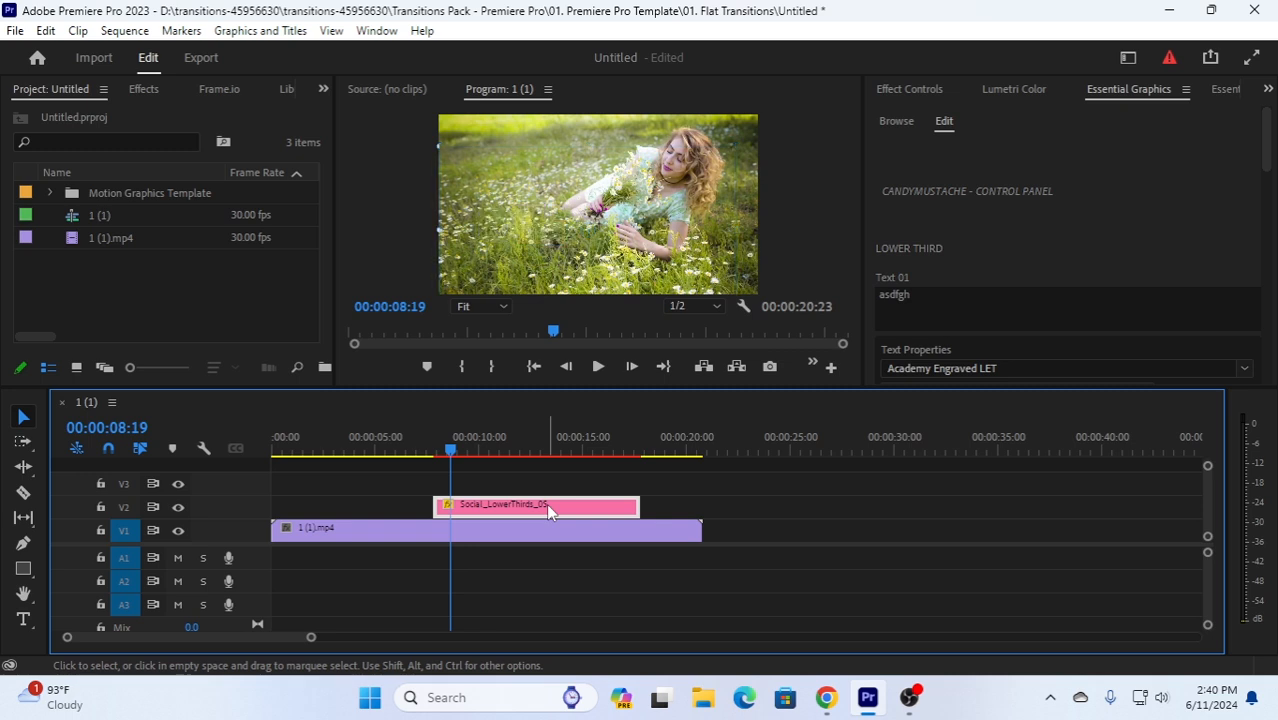
{"action": "left_click", "coordinate": [895, 122]}
- Place the Share template on track V2 starting at 00:00:08:19 and accept the font substitution
{"action": "scroll", "coordinate": [990, 335], "scroll_direction": "down", "scroll_amount": 2}
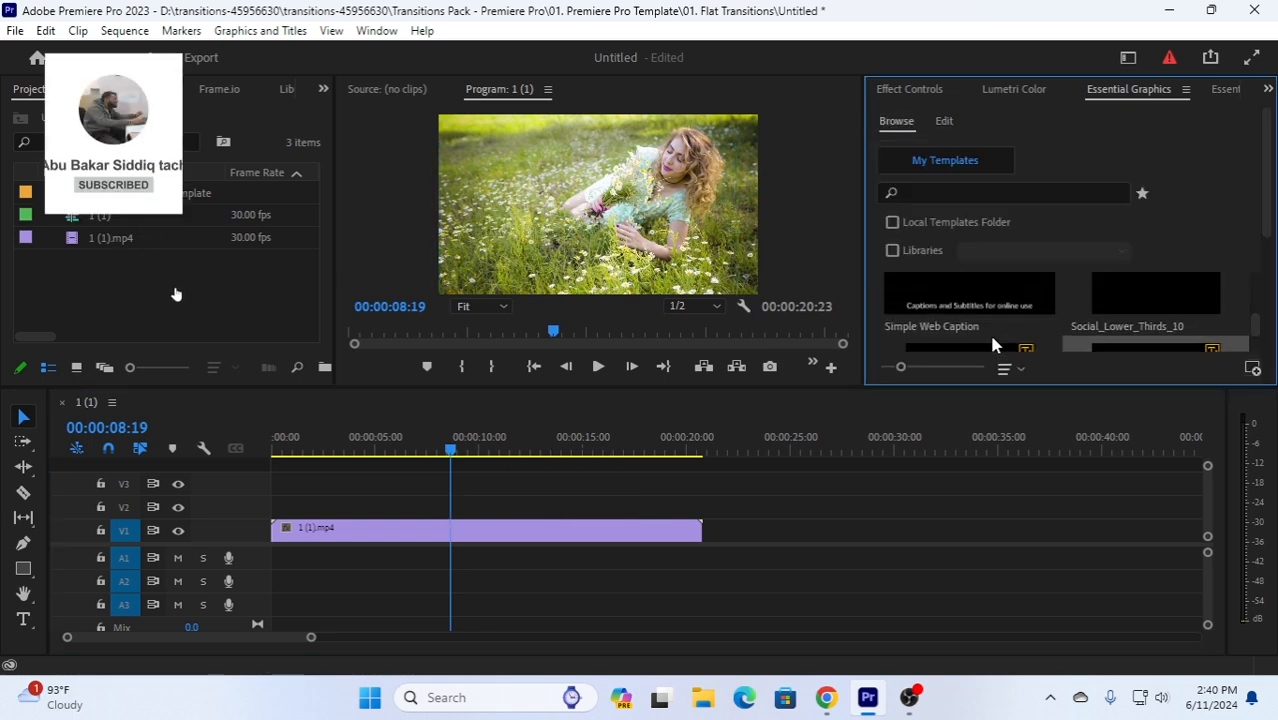
{"action": "scroll", "coordinate": [993, 338], "scroll_direction": "down", "scroll_amount": 2}
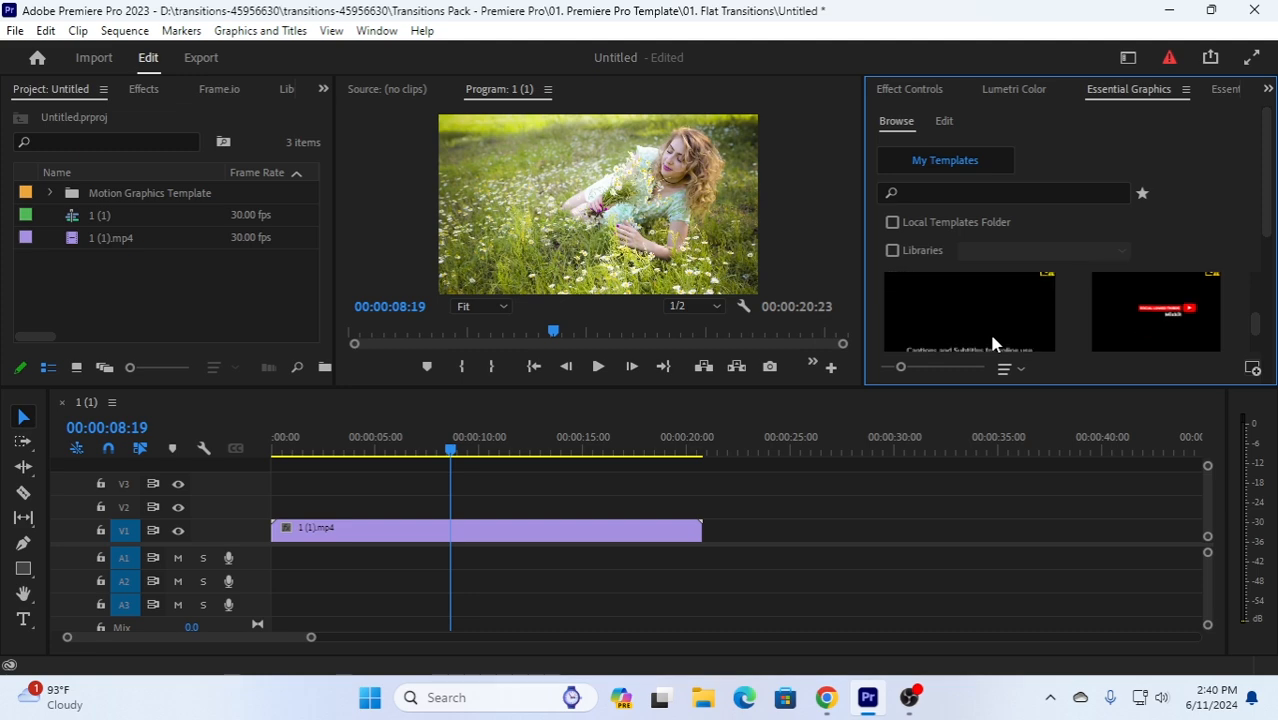
{"action": "scroll", "coordinate": [993, 338], "scroll_direction": "up", "scroll_amount": 4}
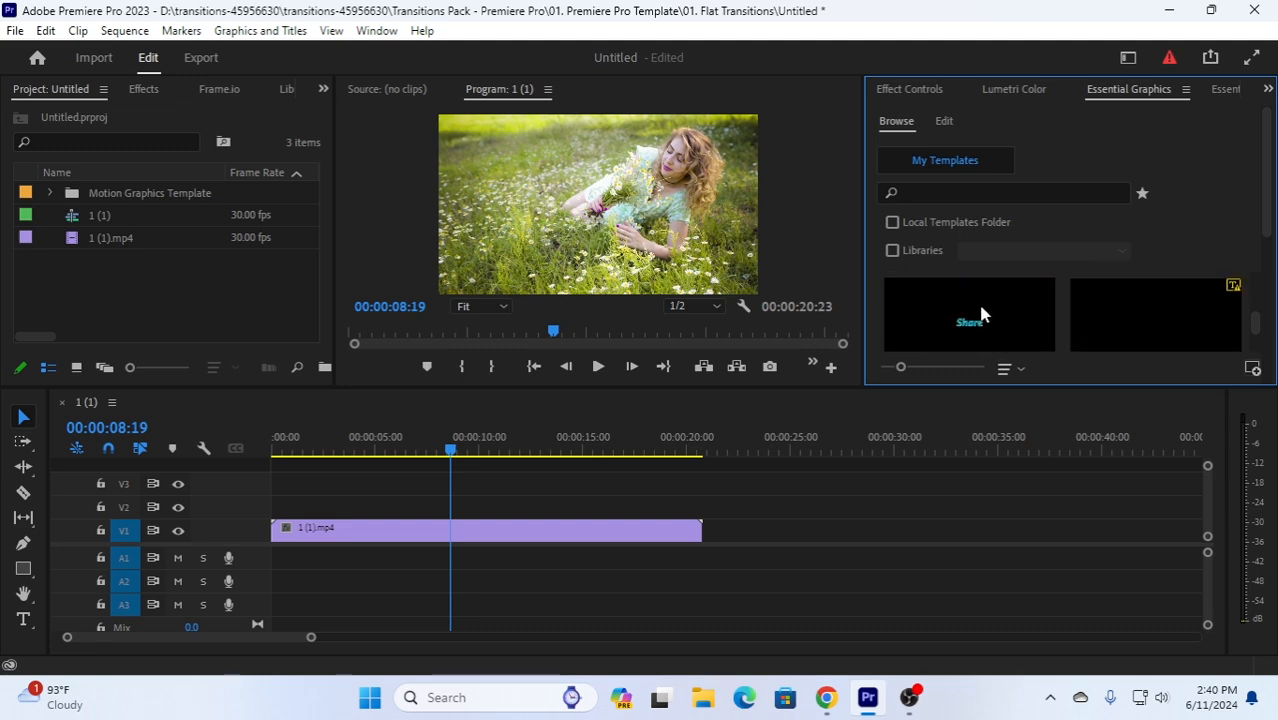
{"action": "left_click", "coordinate": [981, 316]}
{"action": "left_click_drag", "start_coordinate": [698, 415], "coordinate": [460, 498]}
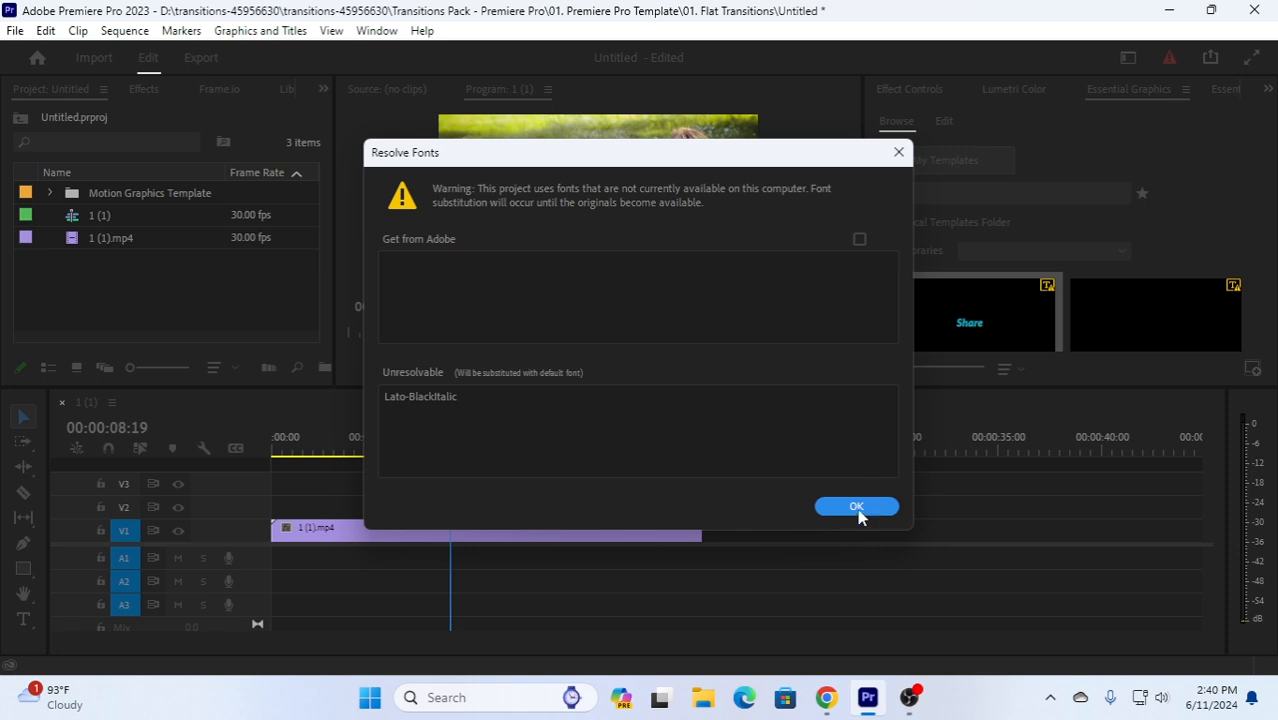
{"action": "left_click", "coordinate": [857, 508]}
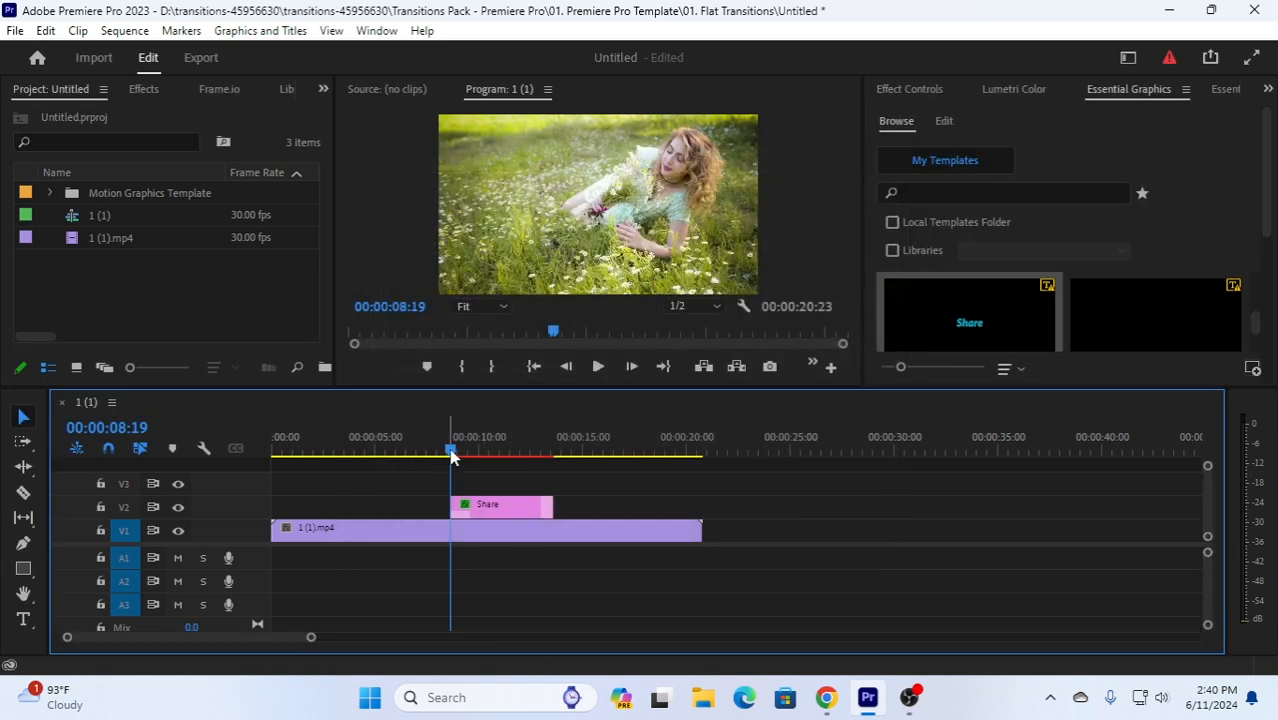
- Move the playhead to 00:00:09:21 and nudge the Share graphic's Clip layer slightly down and to the right
{"action": "left_click_drag", "start_coordinate": [451, 455], "coordinate": [473, 455]}
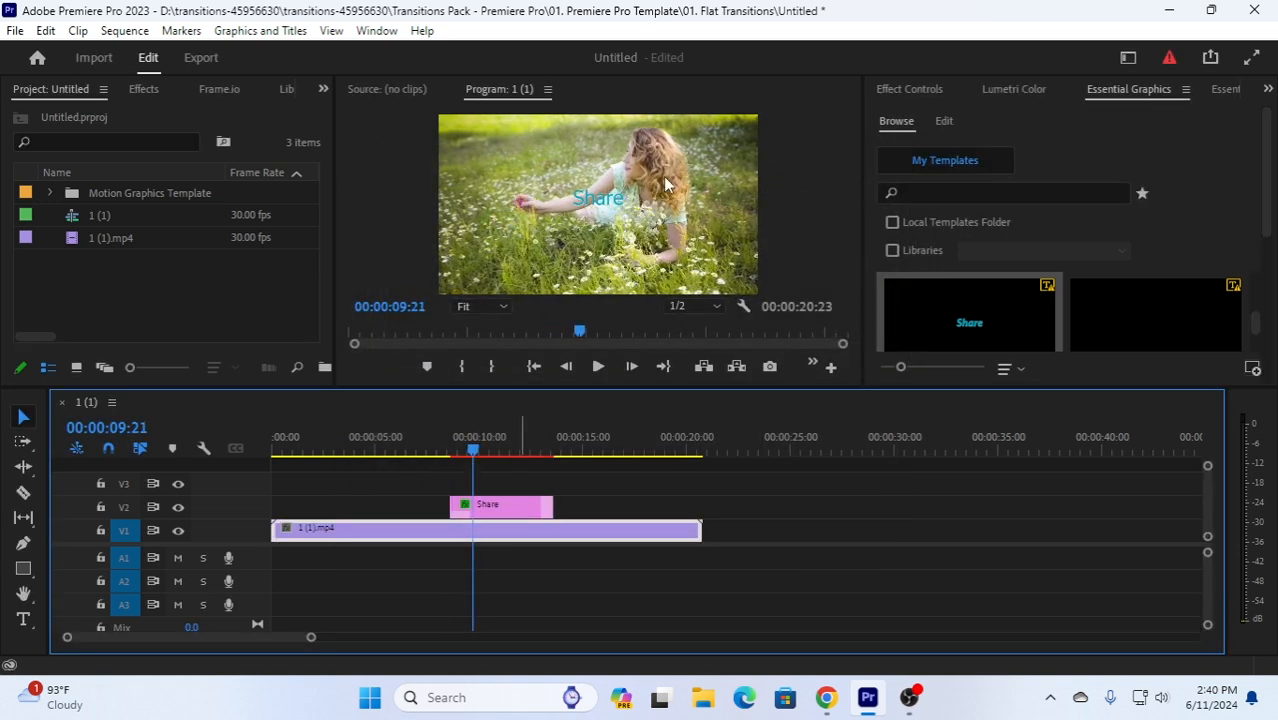
{"action": "left_click", "coordinate": [595, 186]}
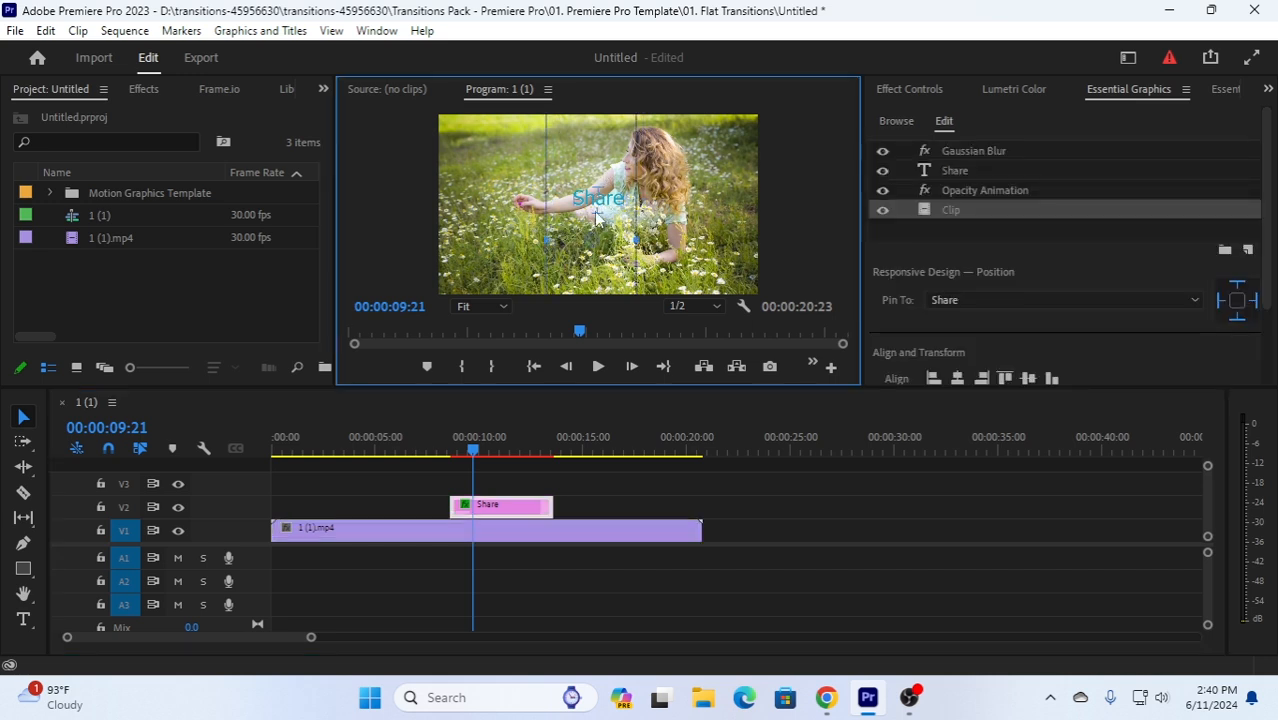
{"action": "left_click_drag", "start_coordinate": [597, 250], "coordinate": [601, 266]}
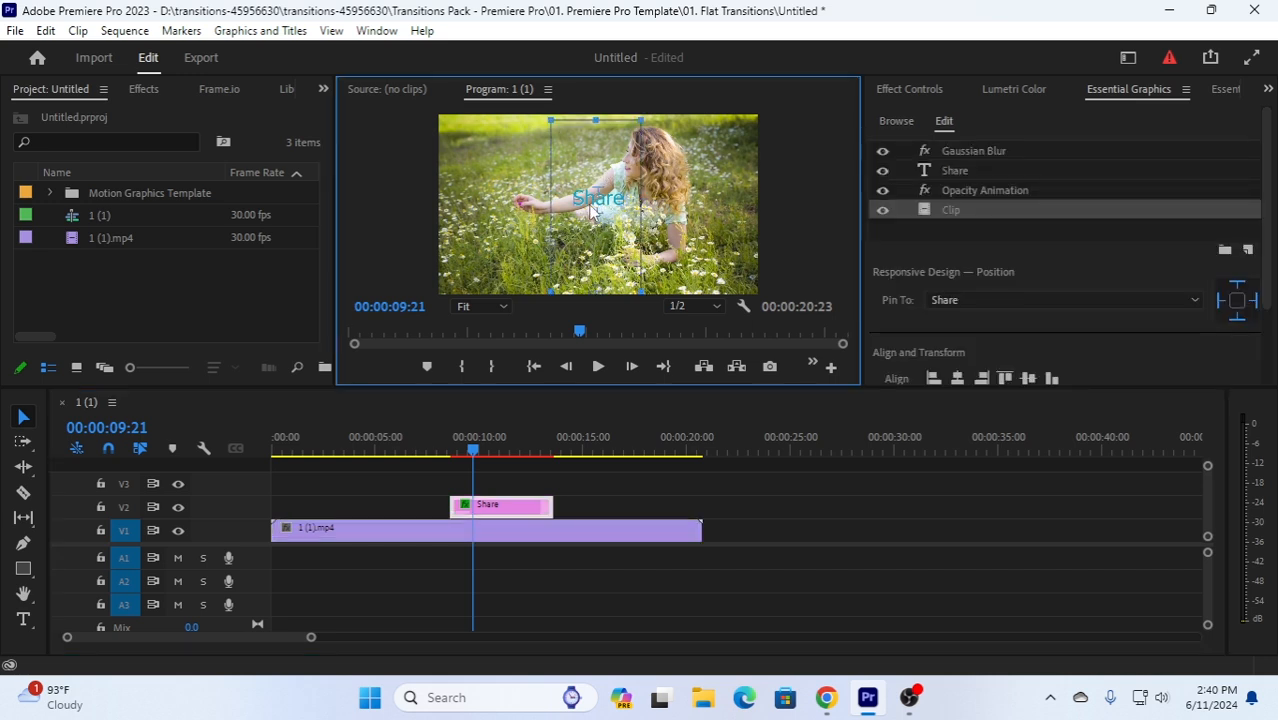
{"action": "left_click", "coordinate": [670, 187]}
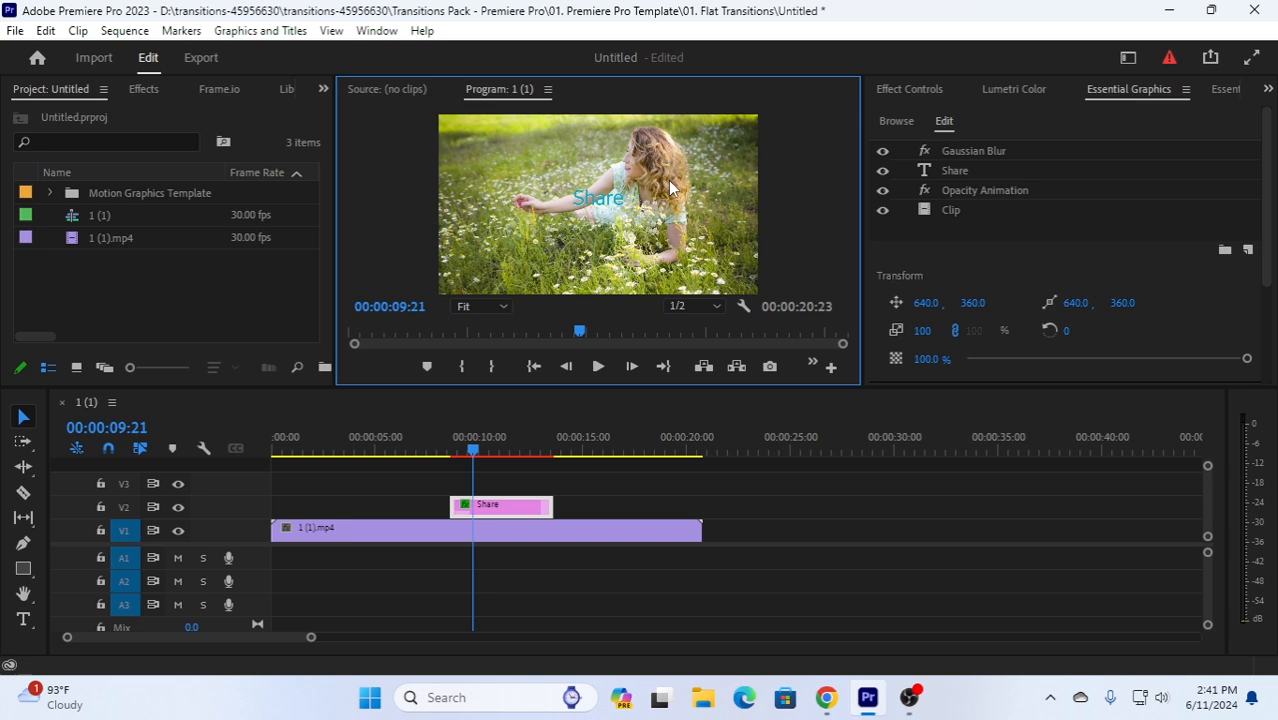
- Select the Share text in the preview, move the playhead to 00:00:10:07 and examine the text layer's alignment and transform settings
{"action": "double_click", "coordinate": [595, 200]}
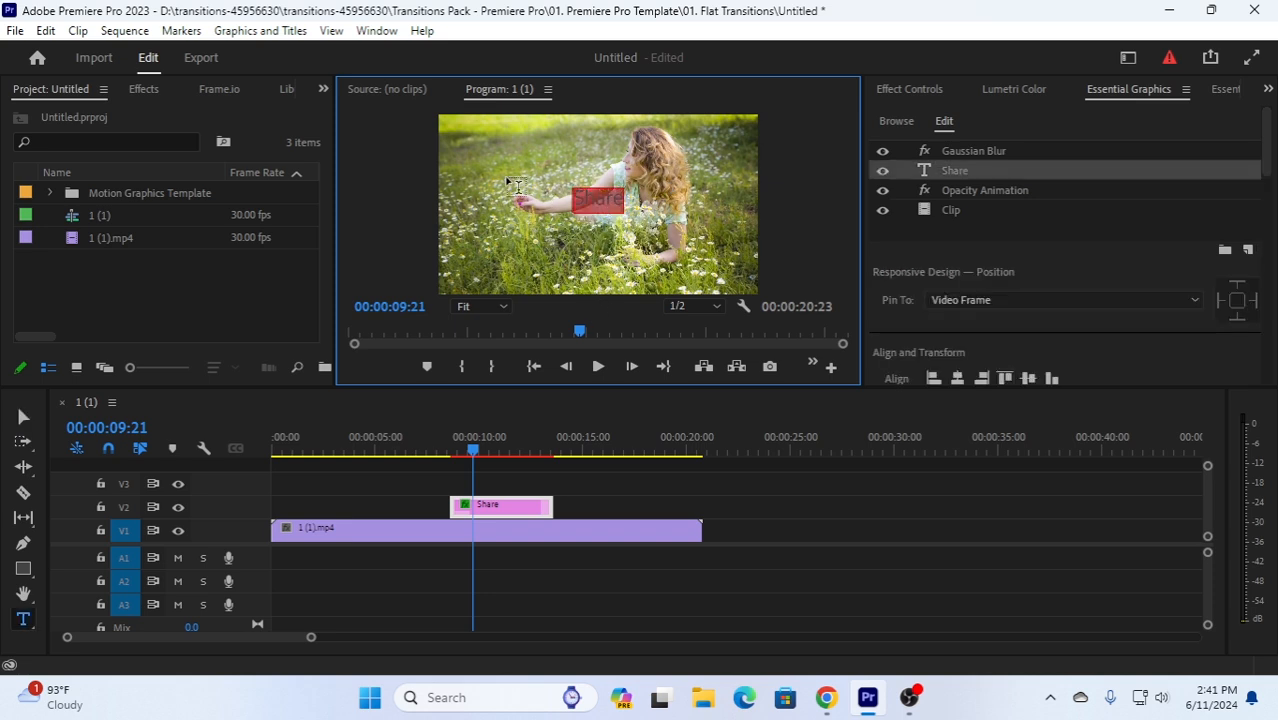
{"action": "left_click", "coordinate": [498, 508]}
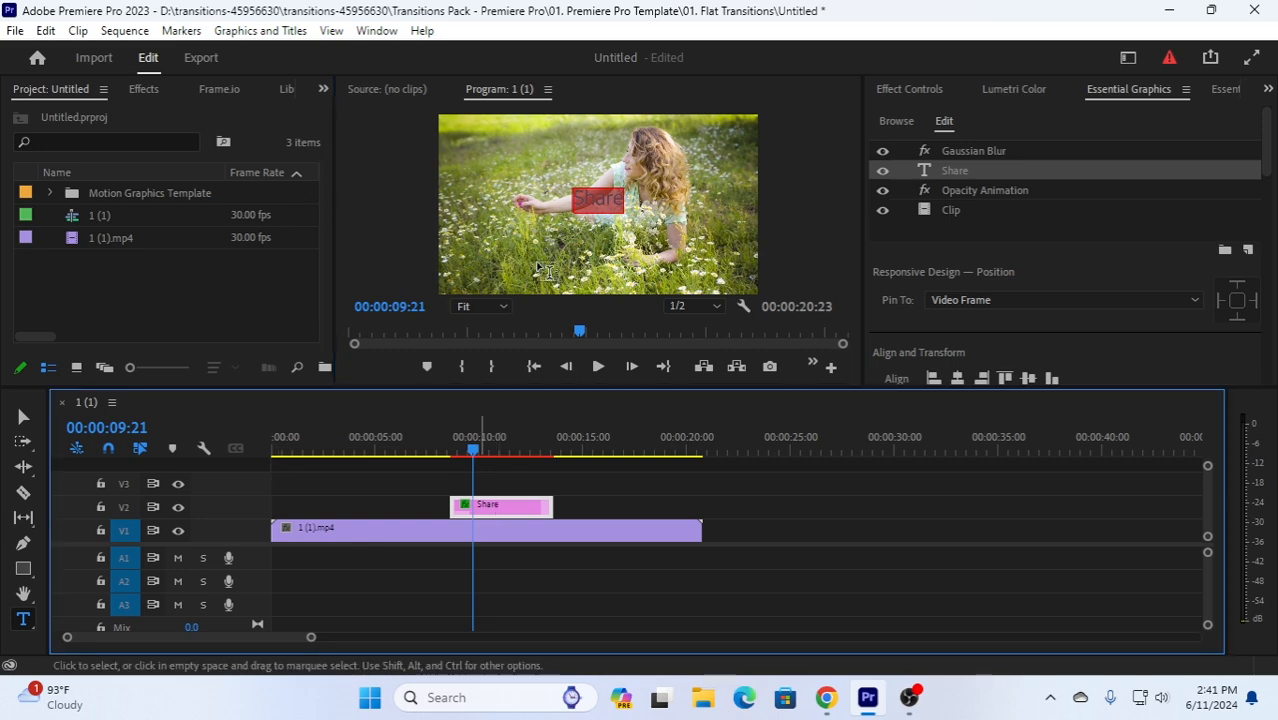
{"action": "mouse_move", "coordinate": [474, 452]}
{"action": "left_mouse_down"}
{"action": "mouse_move", "coordinate": [400, 462]}
{"action": "mouse_move", "coordinate": [484, 460]}
{"action": "left_mouse_up"}
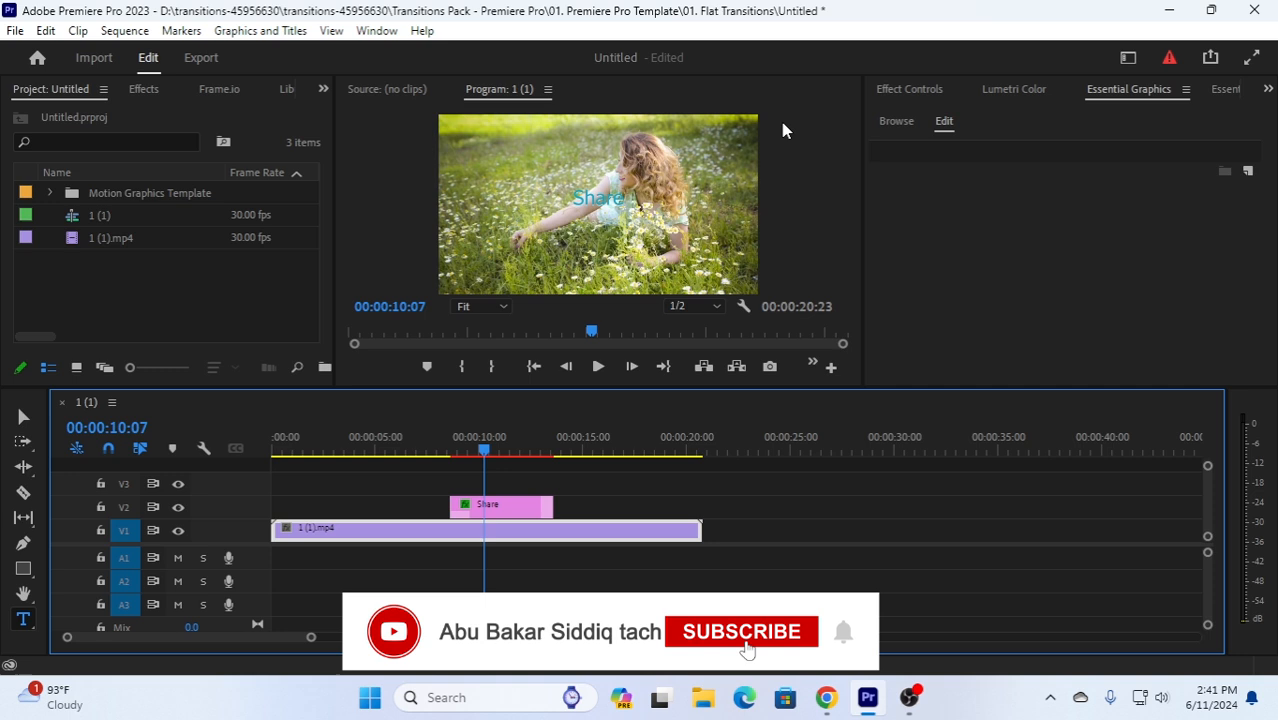
{"action": "left_click", "coordinate": [597, 199]}
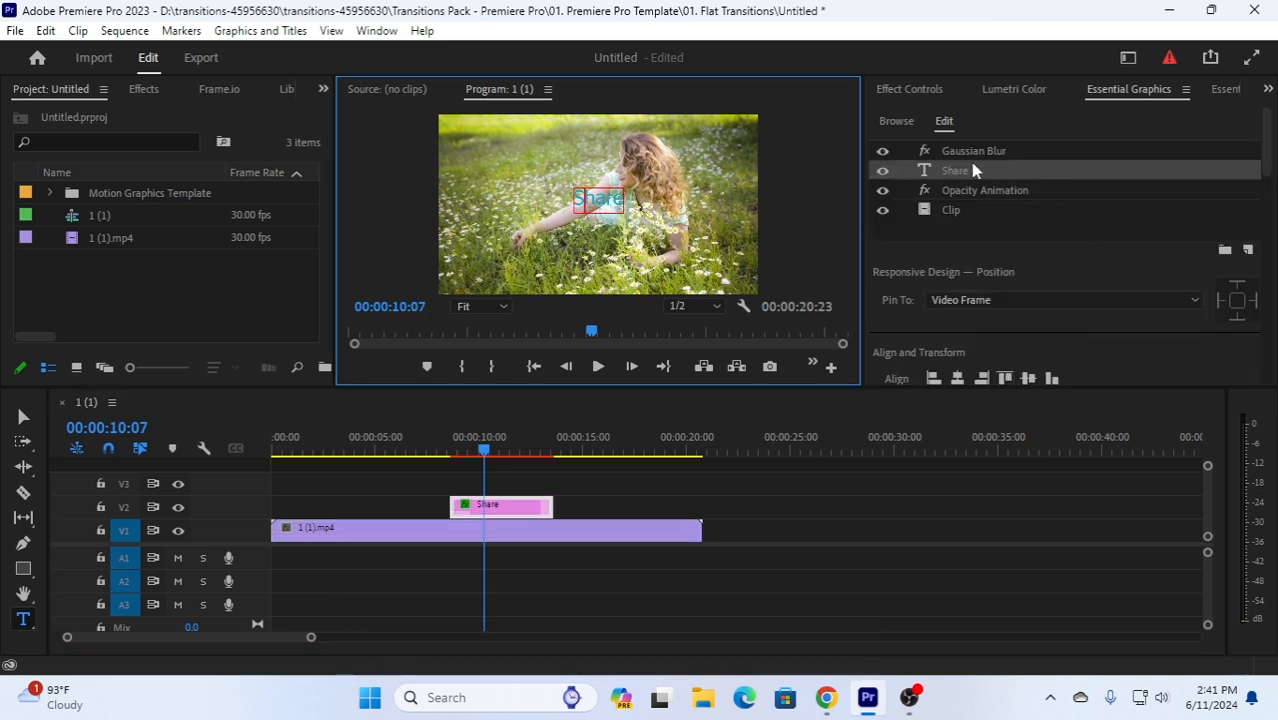
{"action": "scroll", "coordinate": [981, 317], "scroll_direction": "down", "scroll_amount": 3}
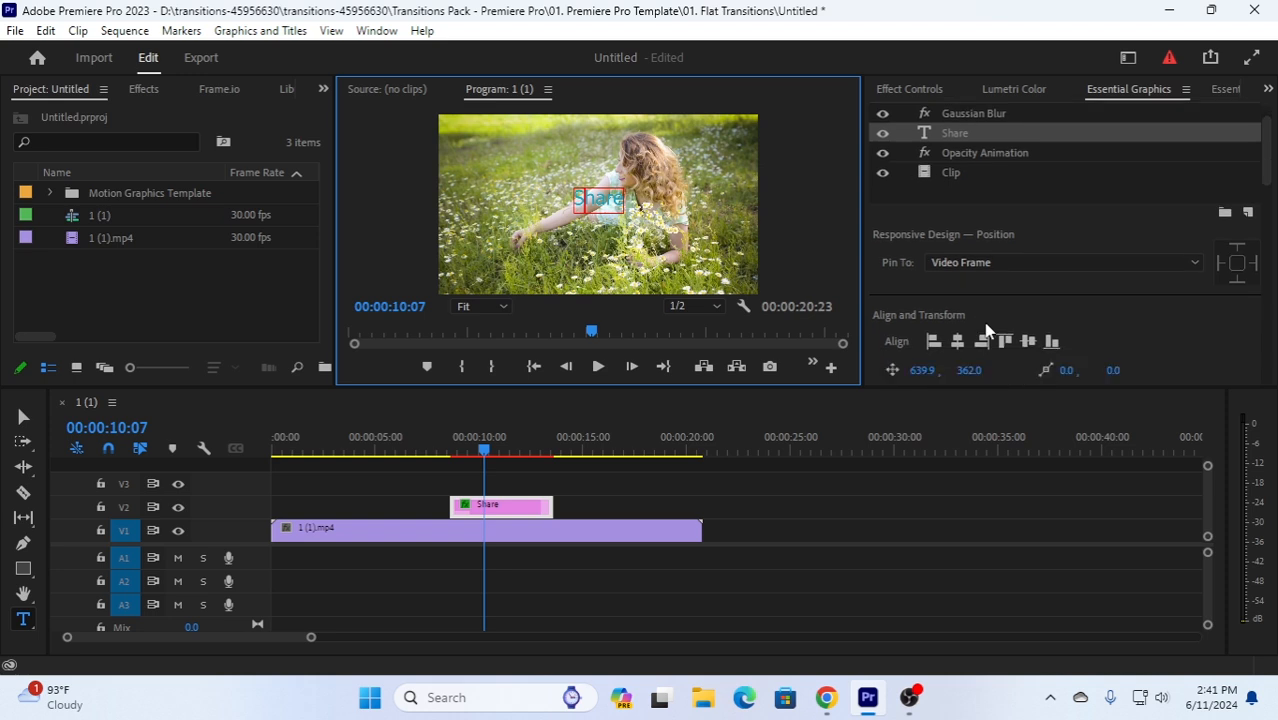
{"action": "scroll", "coordinate": [957, 312], "scroll_direction": "down", "scroll_amount": 1}
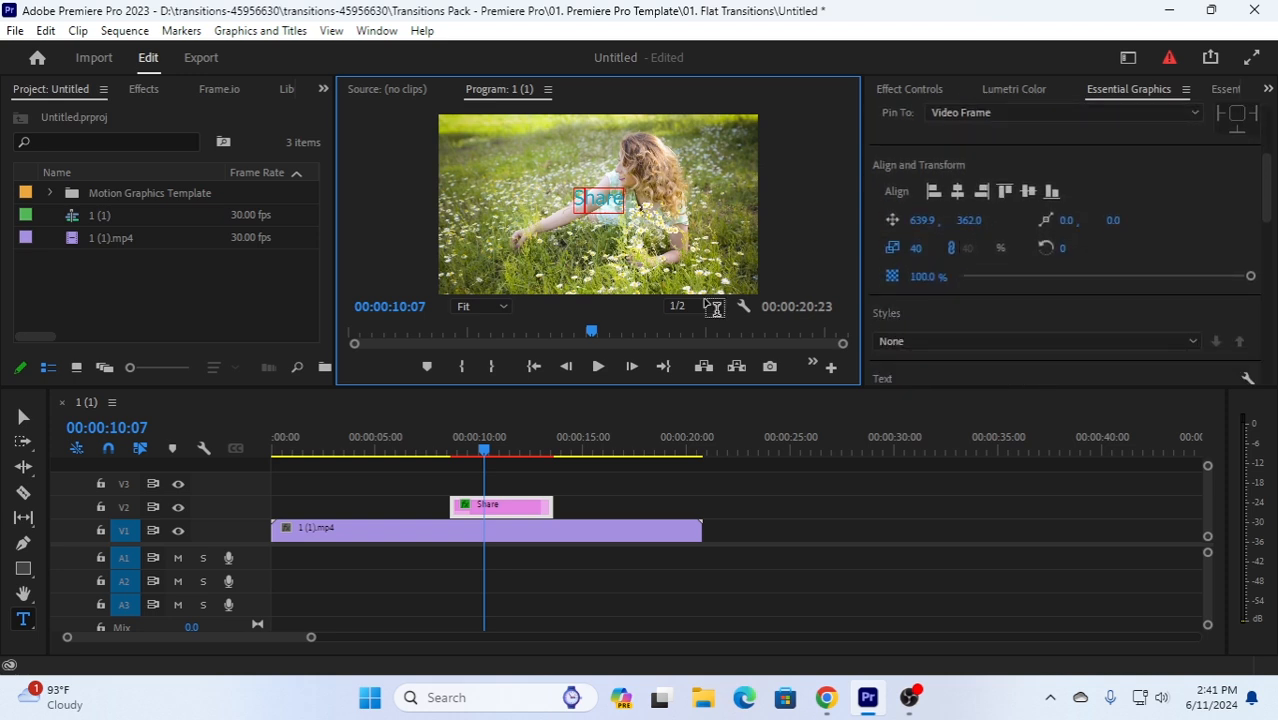
- Delete the Share graphic from track V2 and return to browsing templates
{"action": "left_click", "coordinate": [529, 509]}
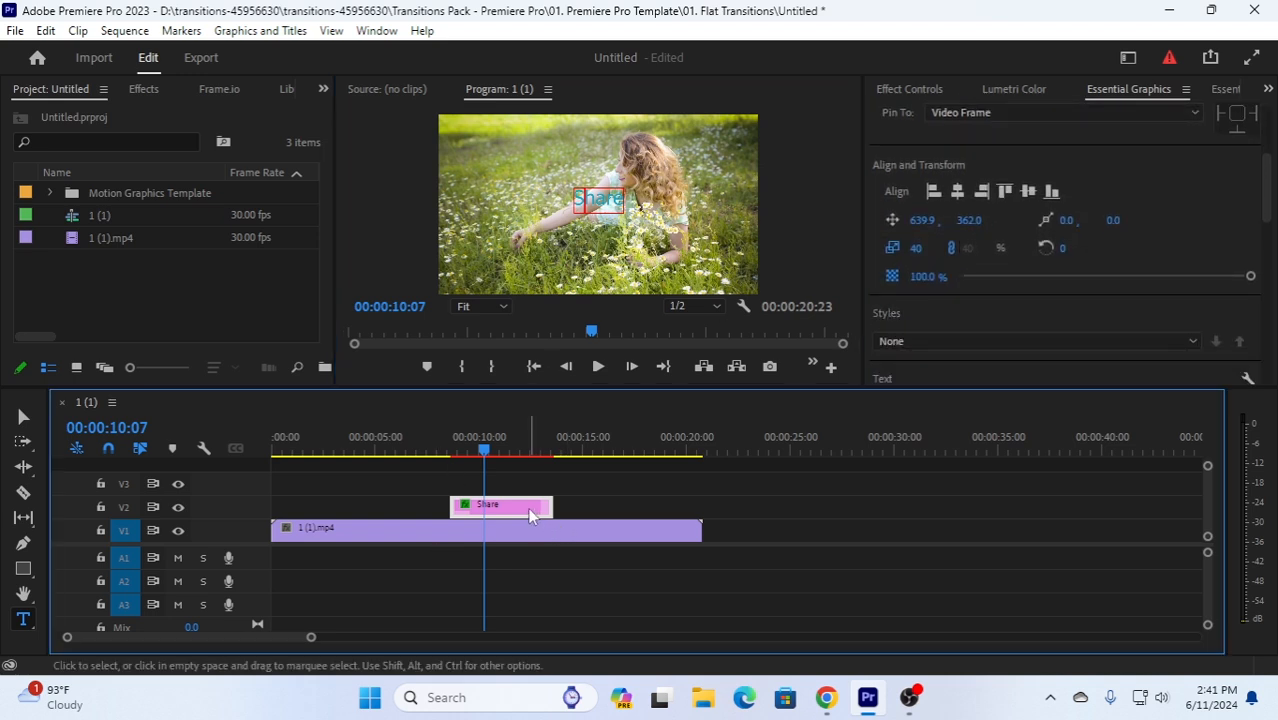
{"action": "key", "text": "Delete"}
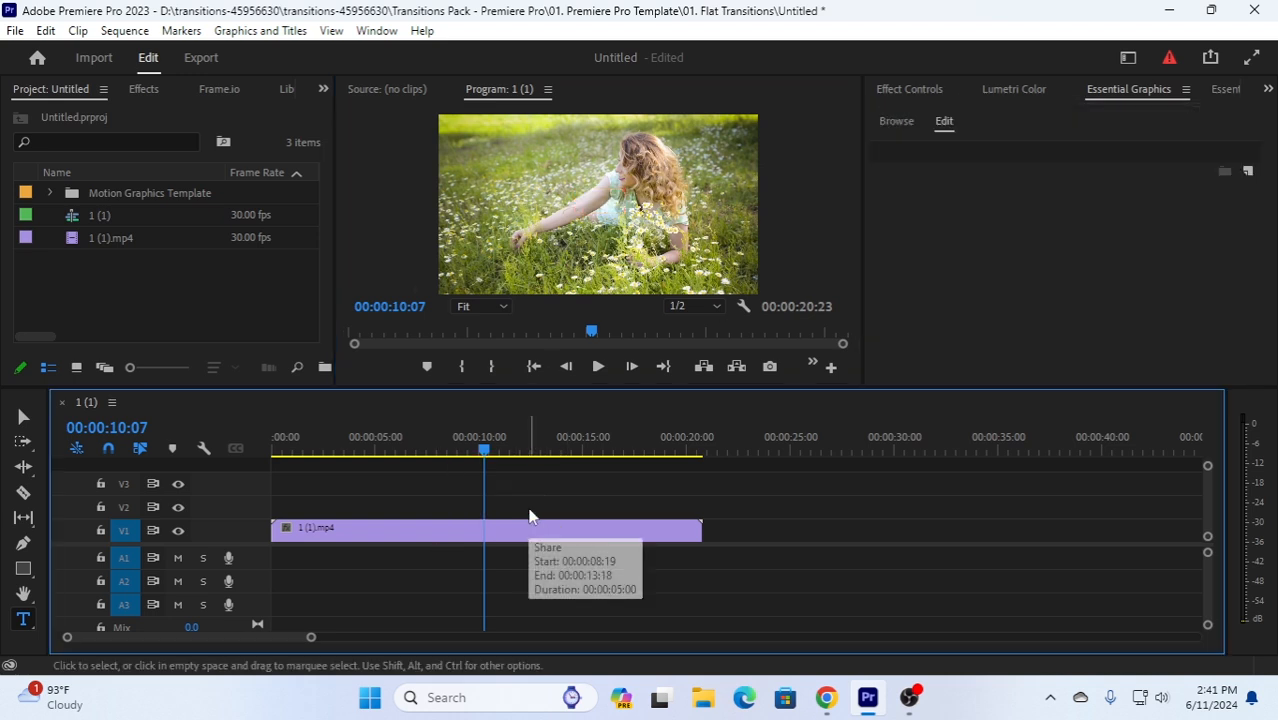
{"action": "left_click", "coordinate": [897, 122]}
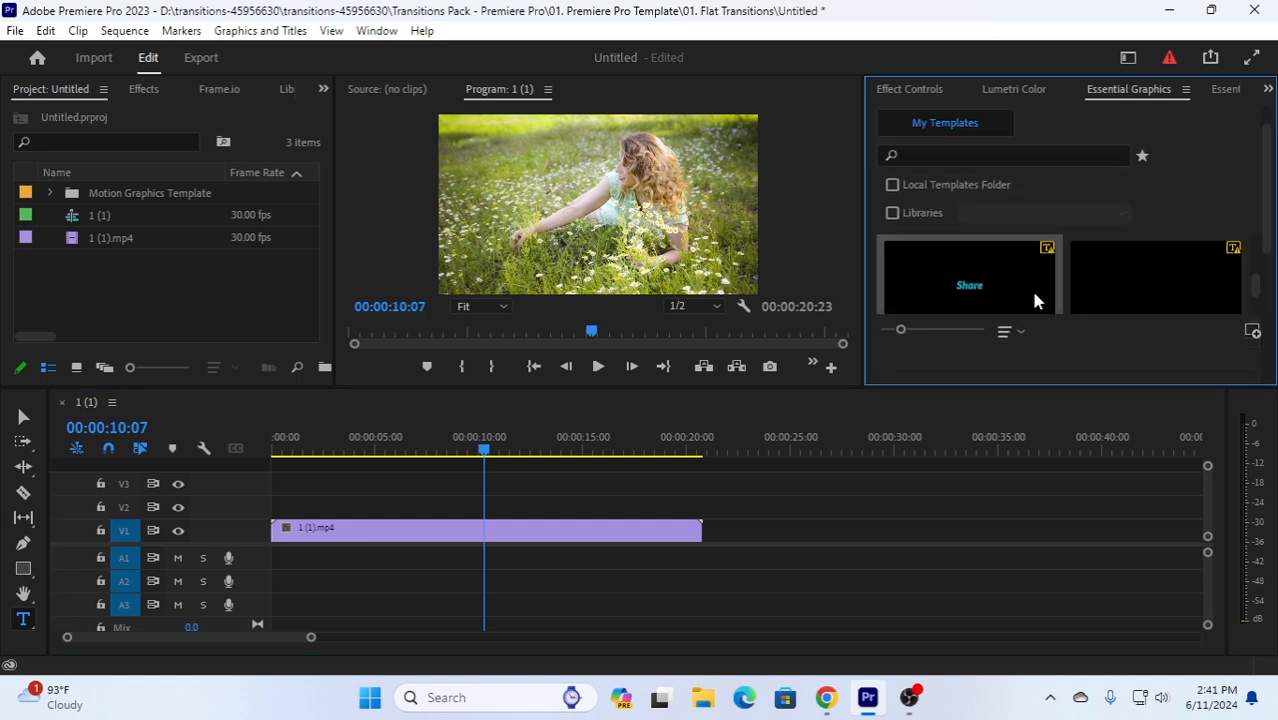
- Place the dark YouTube opener template, Opener 3, on track V2 starting just after 9 seconds and accept the font substitution
{"action": "scroll", "coordinate": [1030, 288], "scroll_direction": "down", "scroll_amount": 3}
{"action": "scroll", "coordinate": [1080, 290], "scroll_direction": "up", "scroll_amount": 3}
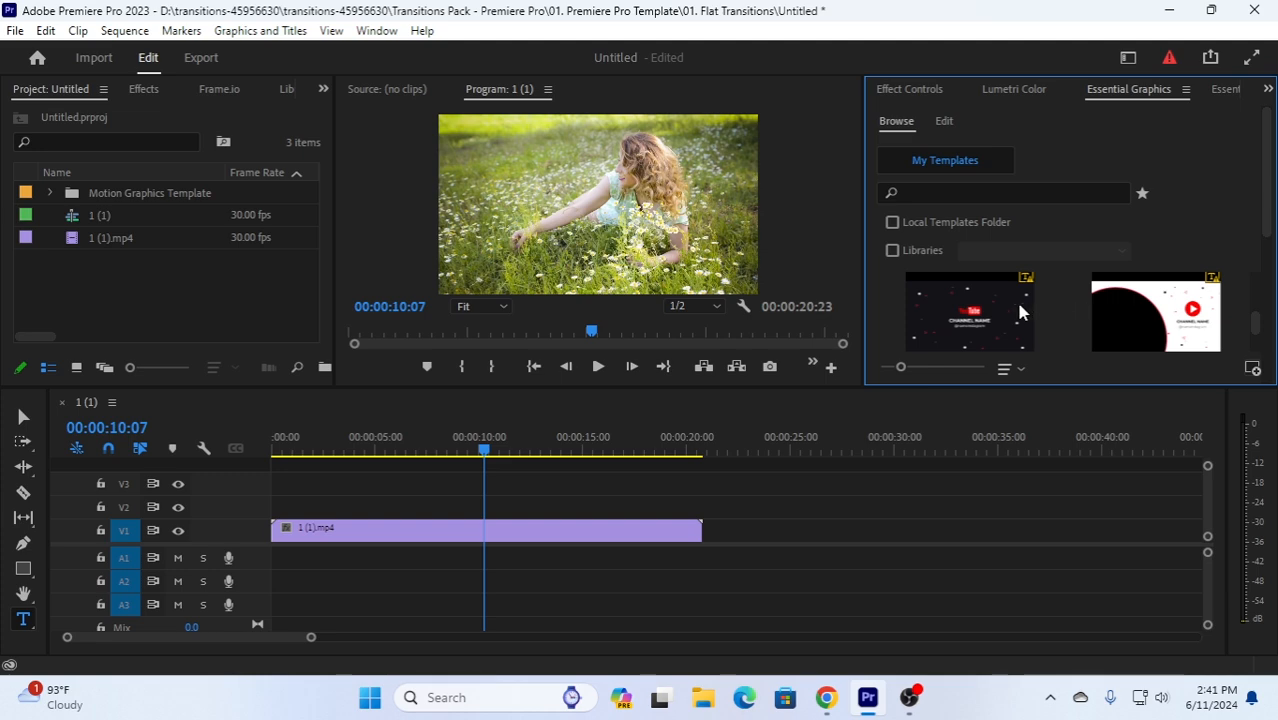
{"action": "left_click", "coordinate": [1017, 313]}
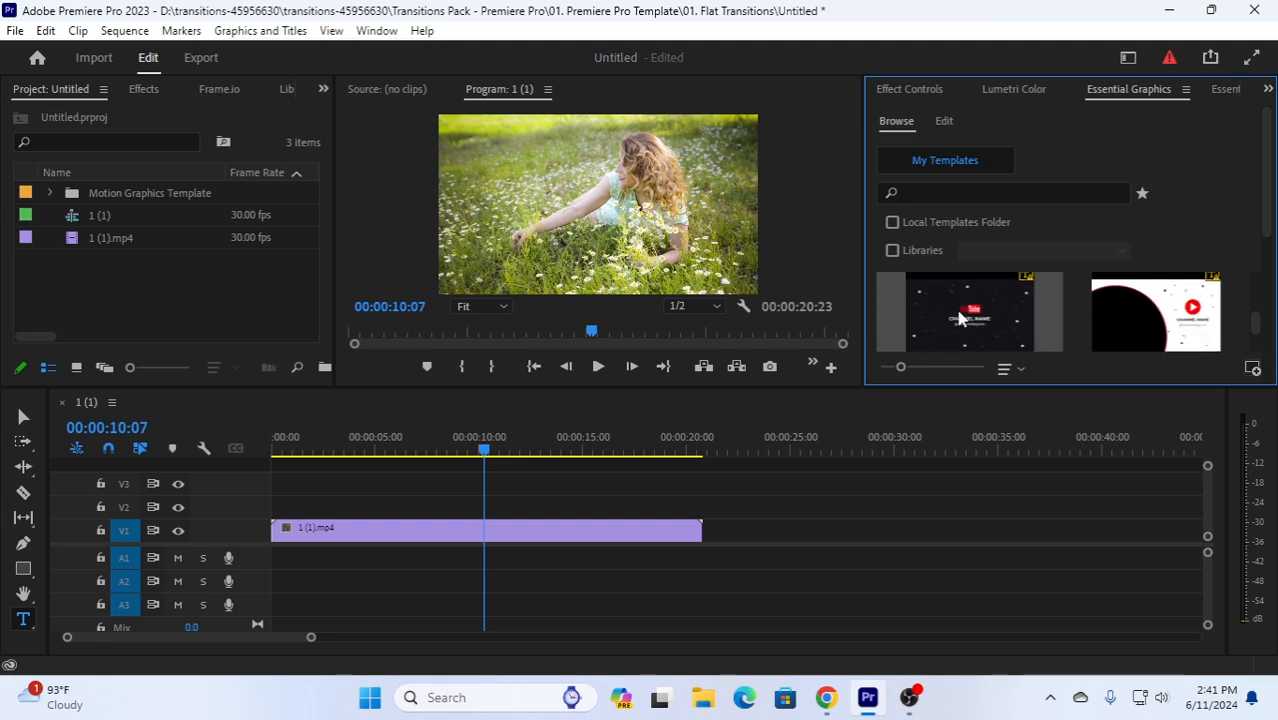
{"action": "left_click_drag", "start_coordinate": [982, 308], "coordinate": [485, 507]}
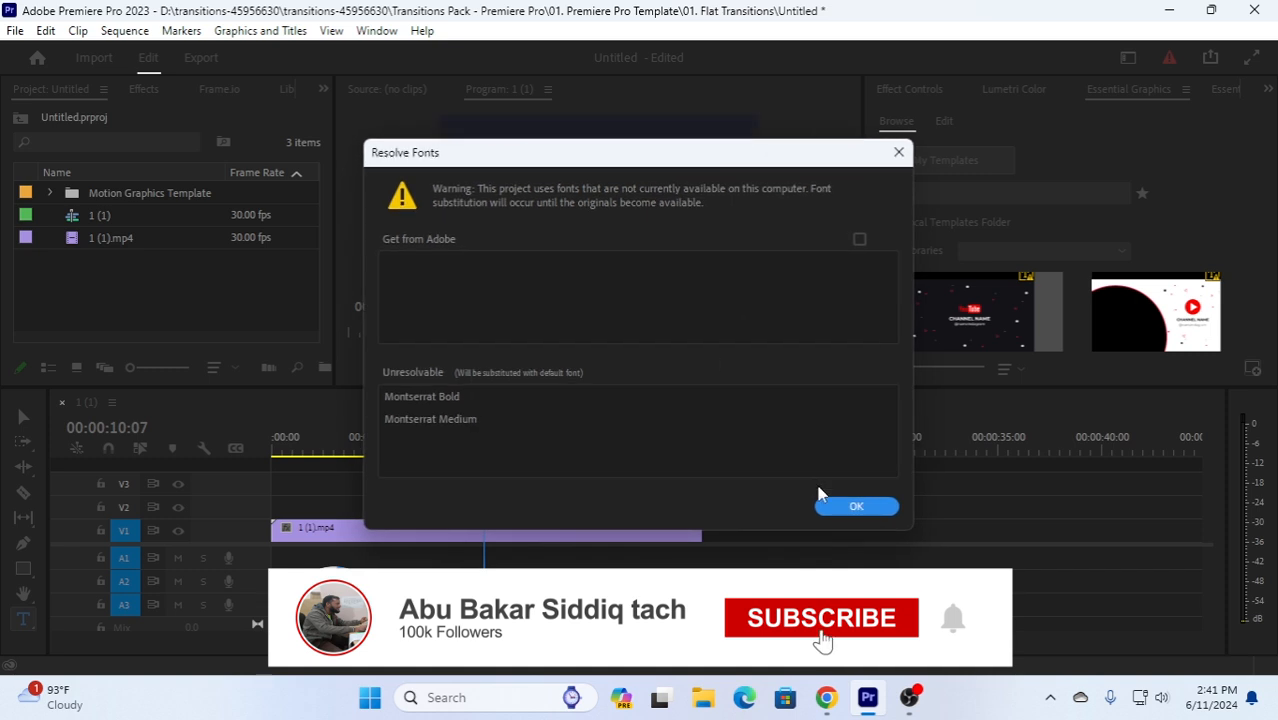
{"action": "left_click", "coordinate": [848, 502]}
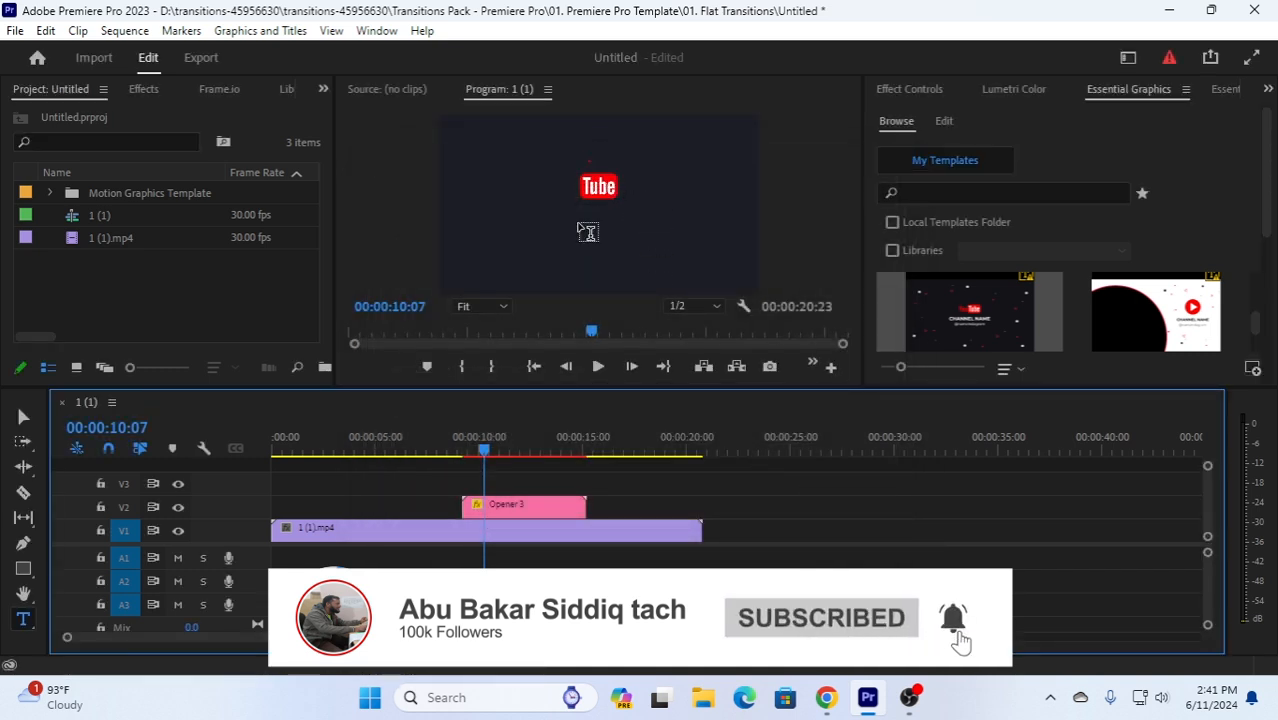
- Move the playhead to 00:00:11:16 and open the Opener 3 graphic's editable properties
{"action": "left_click_drag", "start_coordinate": [488, 455], "coordinate": [512, 452]}
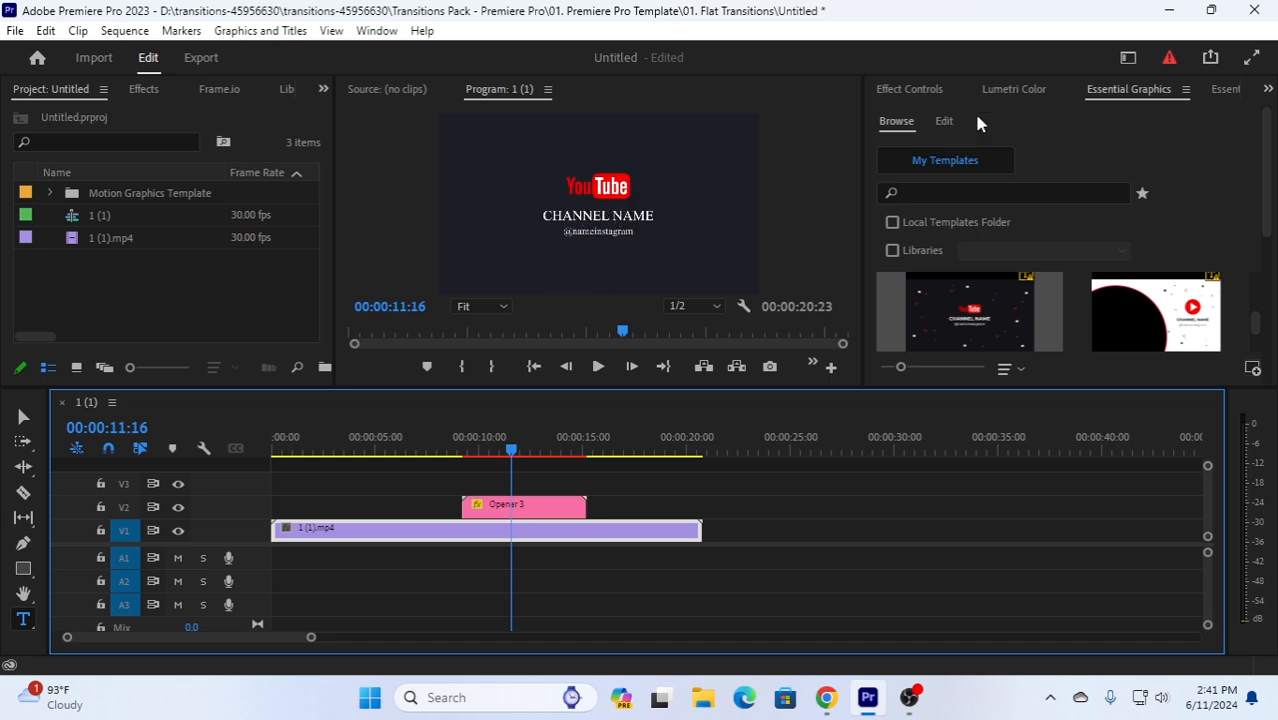
{"action": "left_click", "coordinate": [940, 121]}
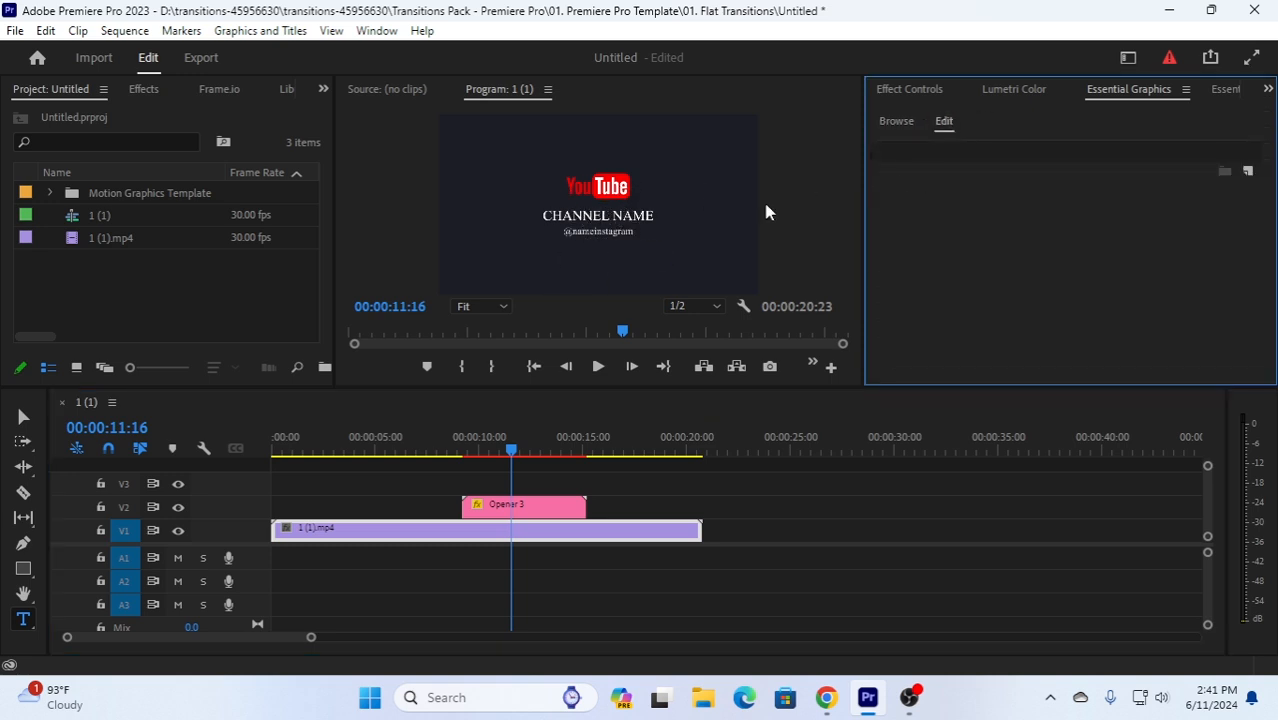
{"action": "left_click", "coordinate": [568, 508]}
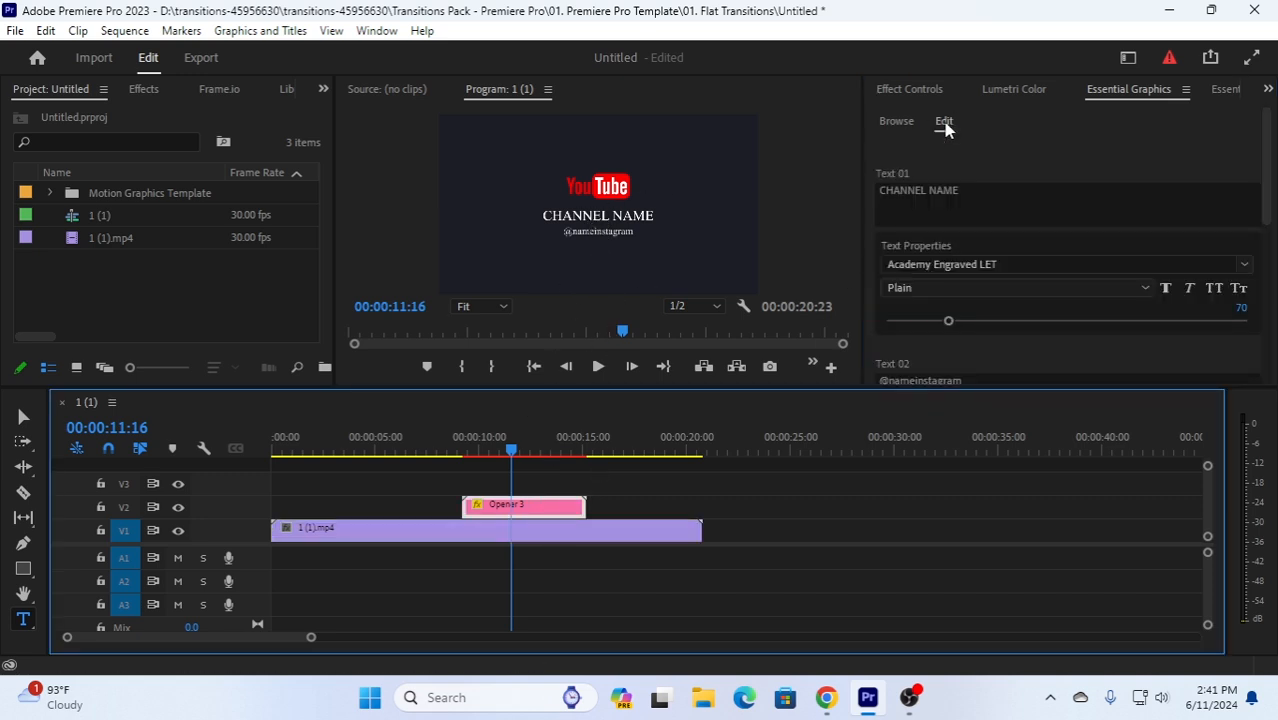
- Switch to Chrome, copy the channel name from the YouTube account details and return to Premiere Pro
{"action": "left_click", "coordinate": [957, 188]}
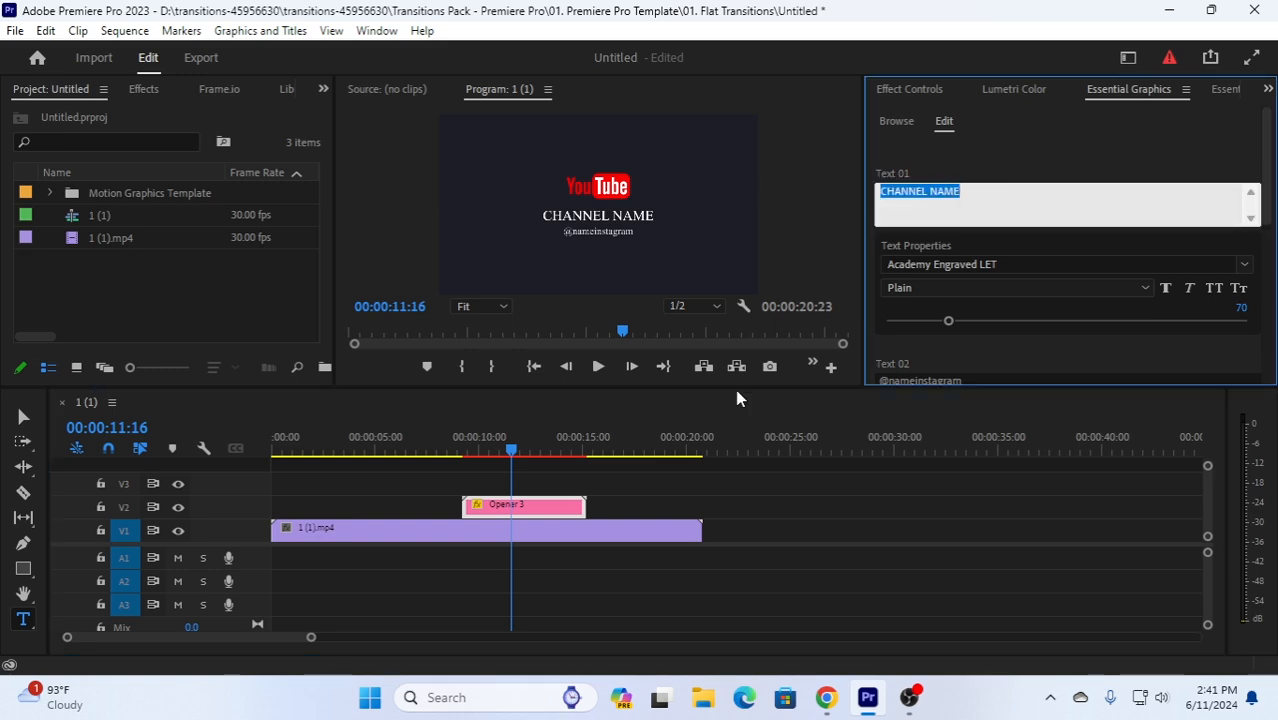
{"action": "left_click", "coordinate": [826, 708]}
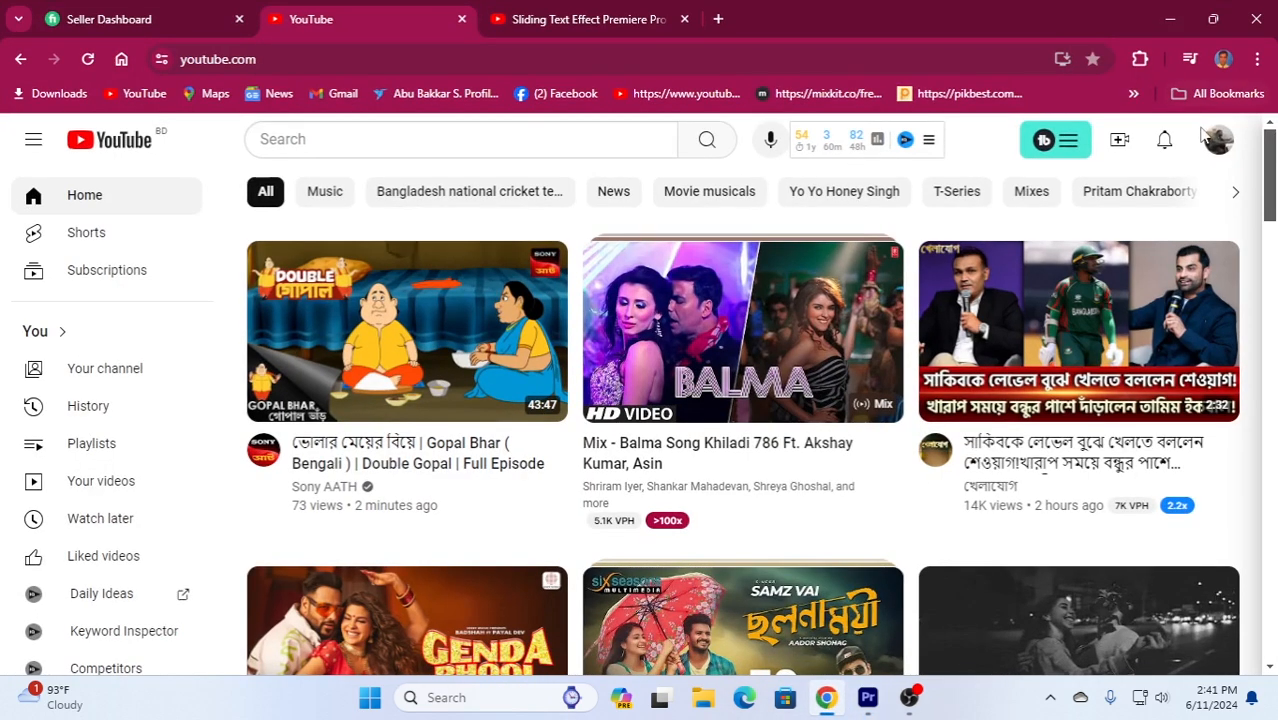
{"action": "left_click", "coordinate": [1215, 140]}
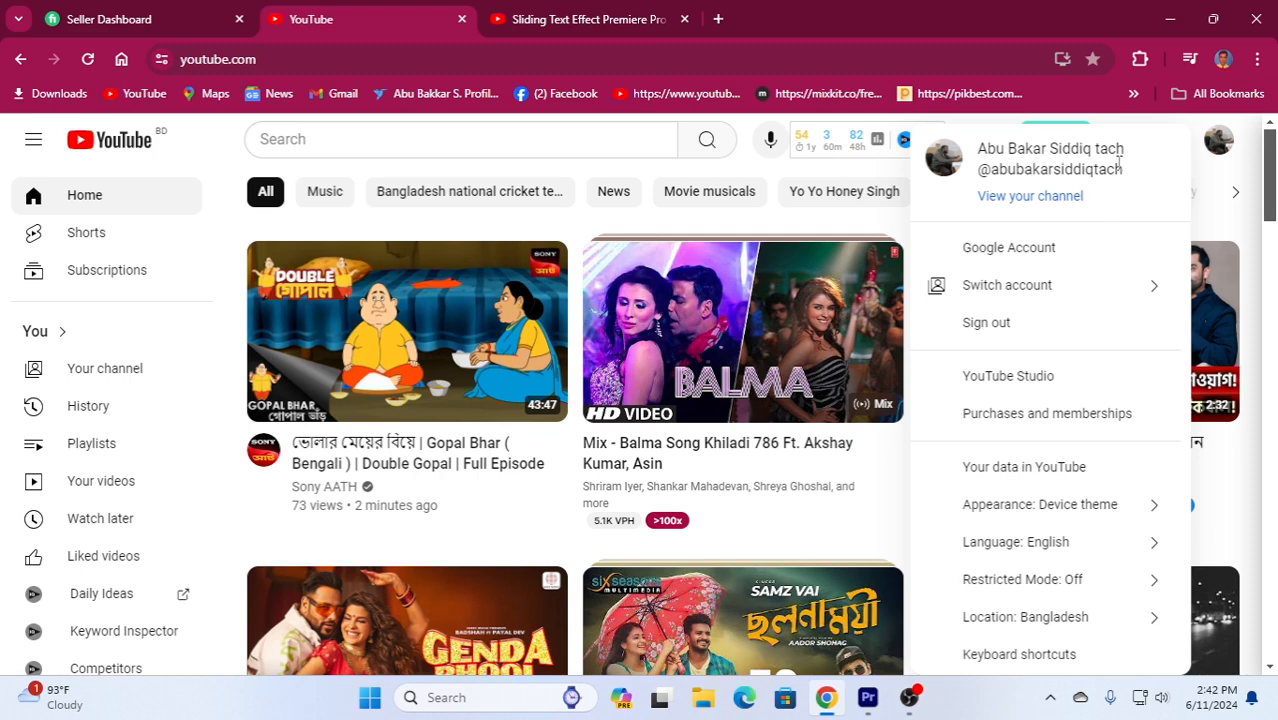
{"action": "left_click_drag", "start_coordinate": [1126, 150], "coordinate": [981, 149]}
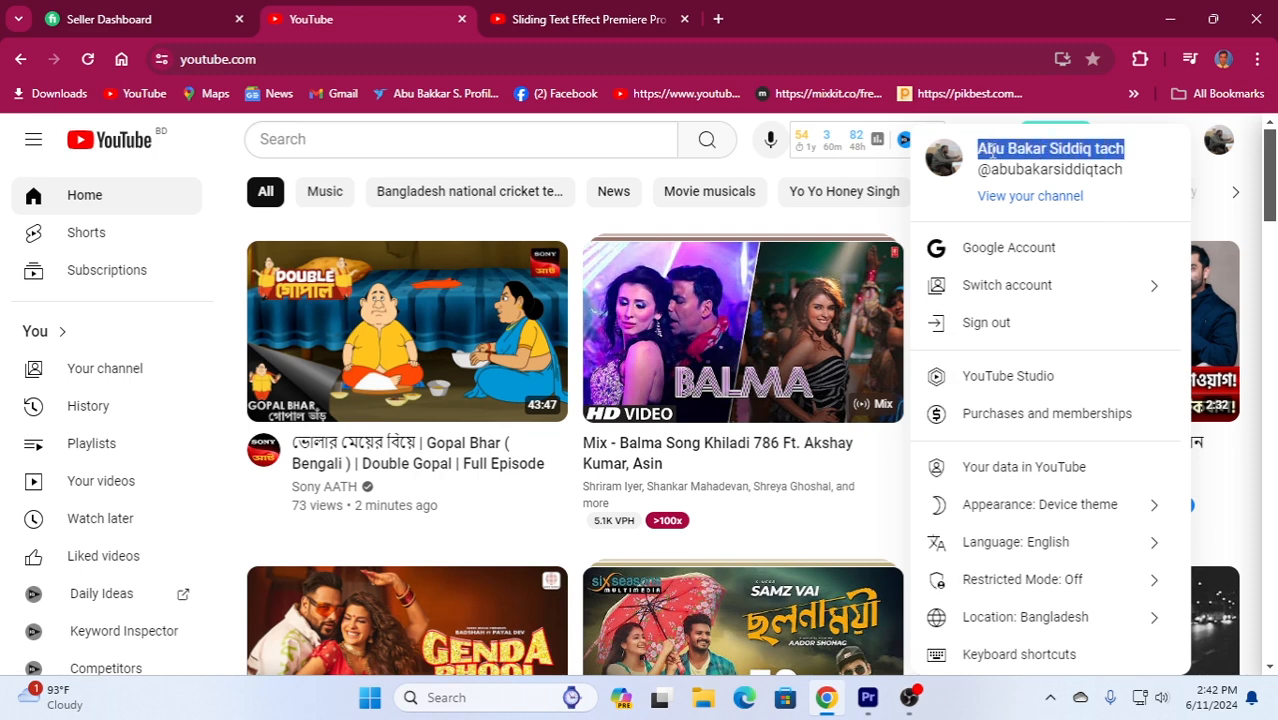
{"action": "right_click", "coordinate": [990, 150]}
{"action": "left_click", "coordinate": [733, 170]}
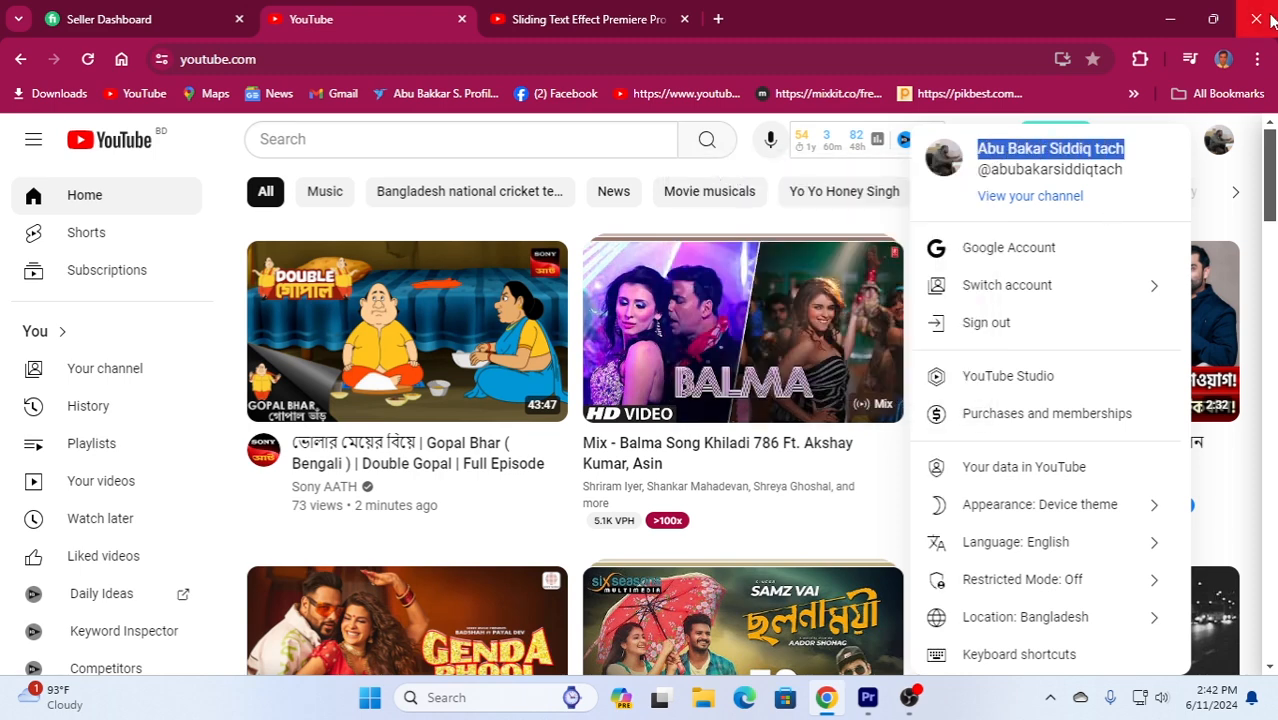
{"action": "left_click", "coordinate": [1170, 19]}
- Replace Opener 3's Text 01 with the copied channel name
{"action": "left_click", "coordinate": [968, 192]}
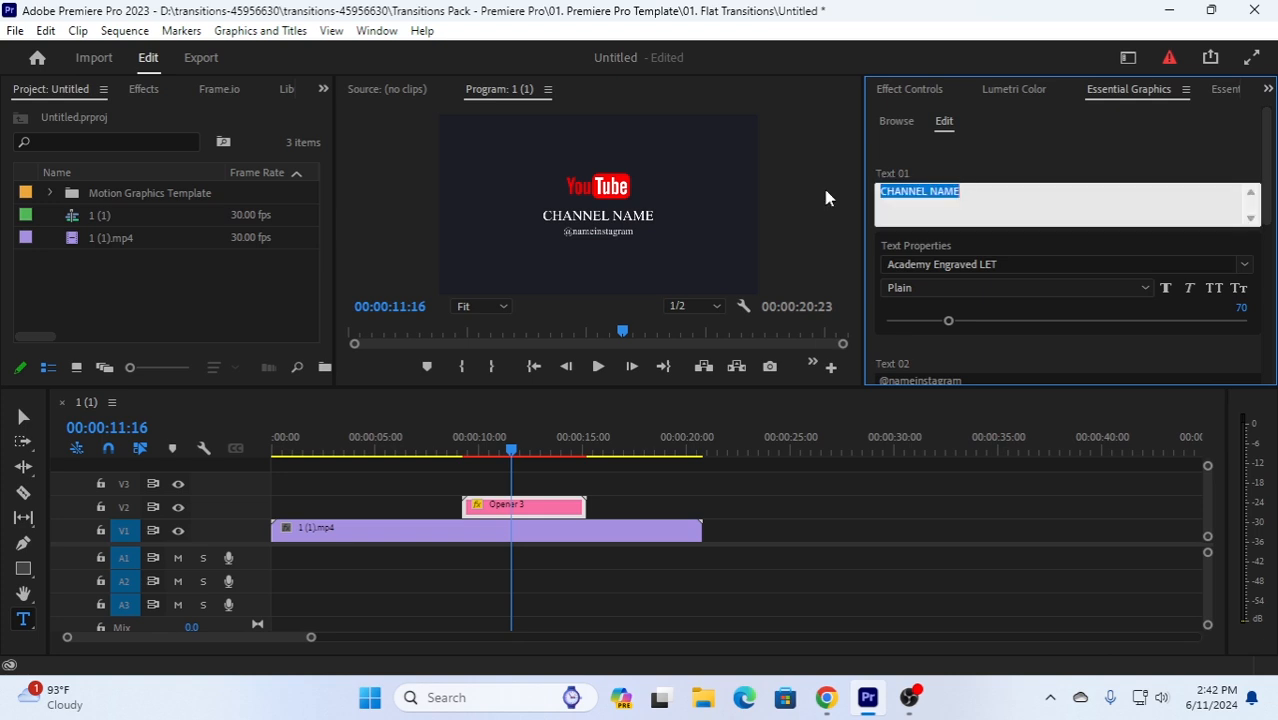
{"action": "right_click", "coordinate": [904, 195]}
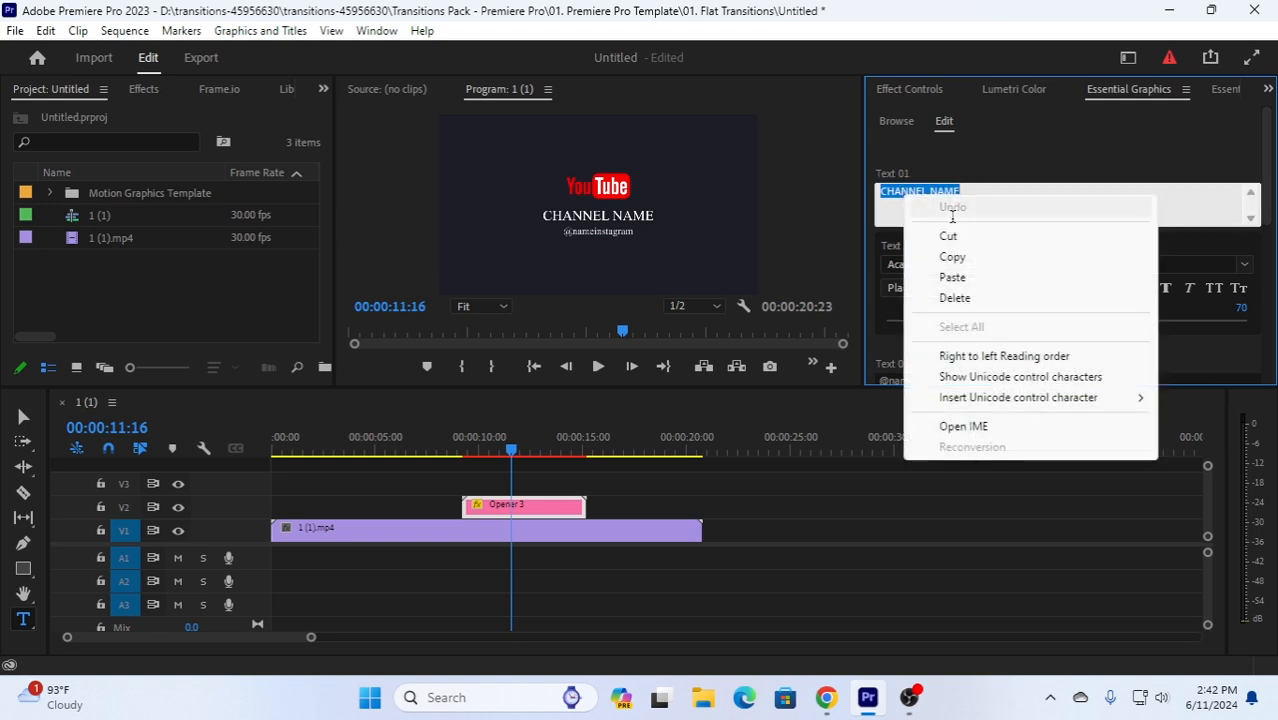
{"action": "left_click", "coordinate": [952, 277]}
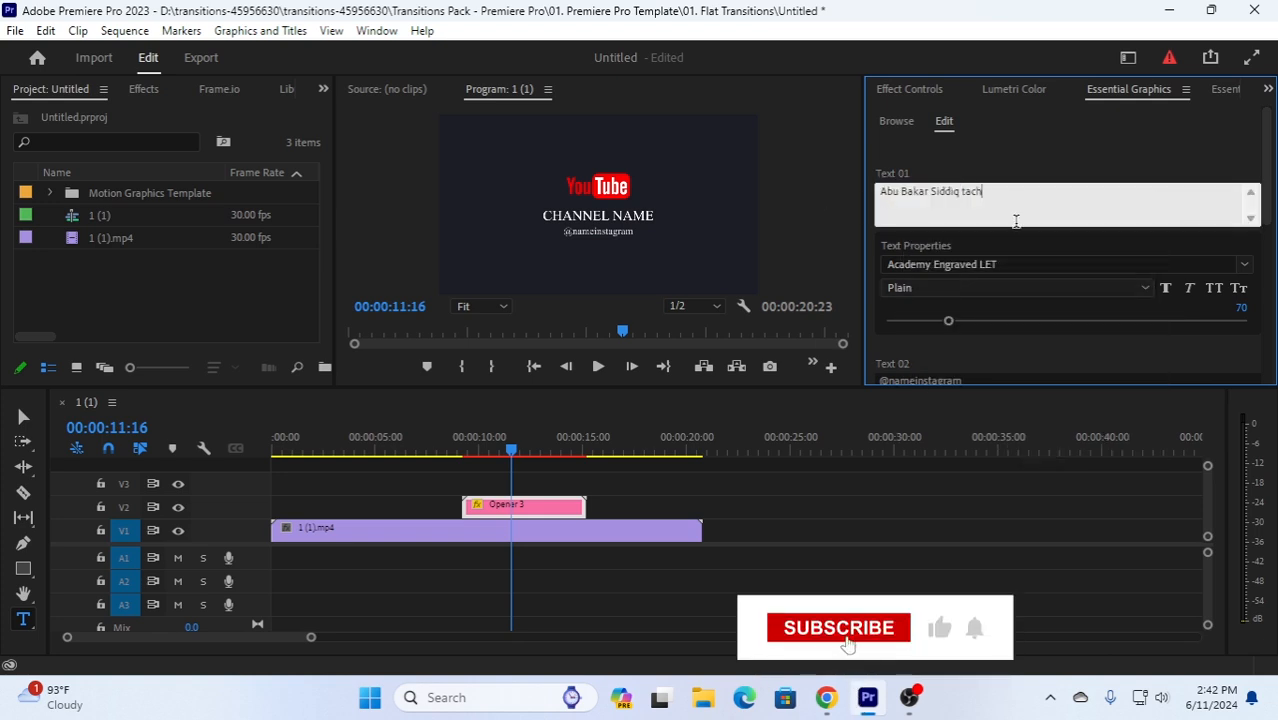
{"action": "left_click", "coordinate": [1040, 147]}
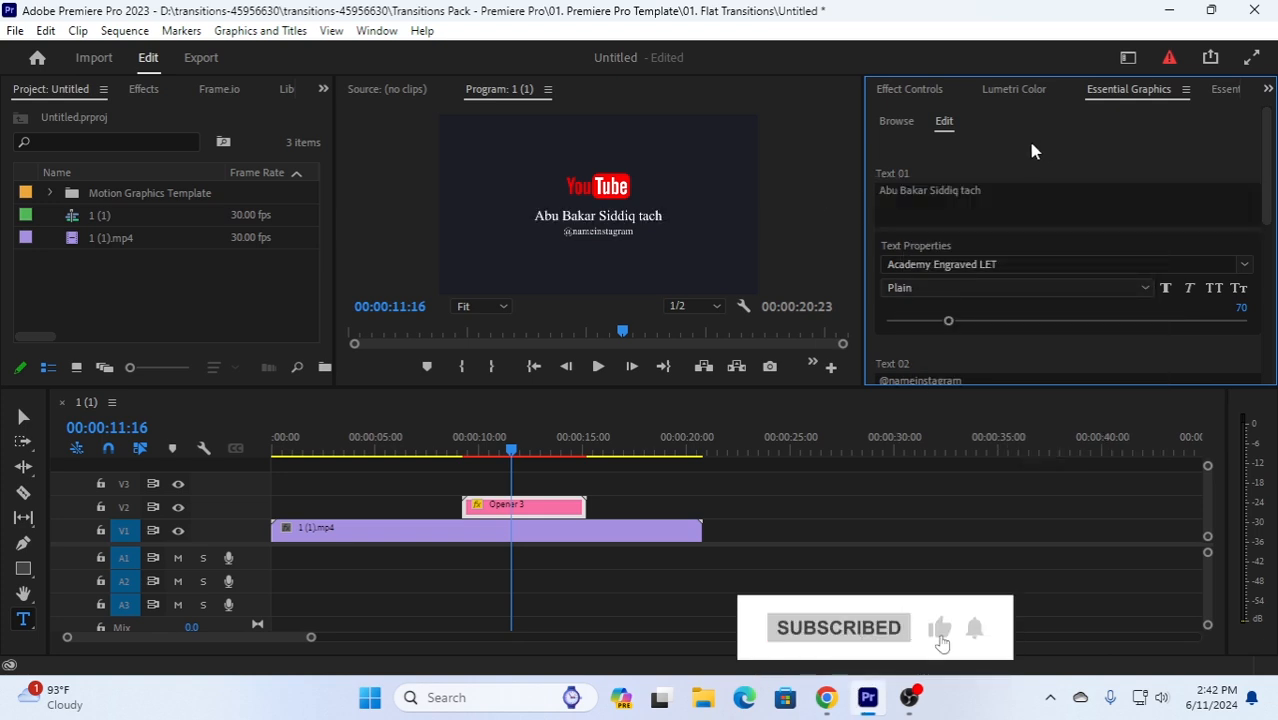
- Find Opener 3's Text 02, switch to Chrome to copy the YouTube channel handle, and return to Premiere Pro
{"action": "left_click", "coordinate": [606, 236]}
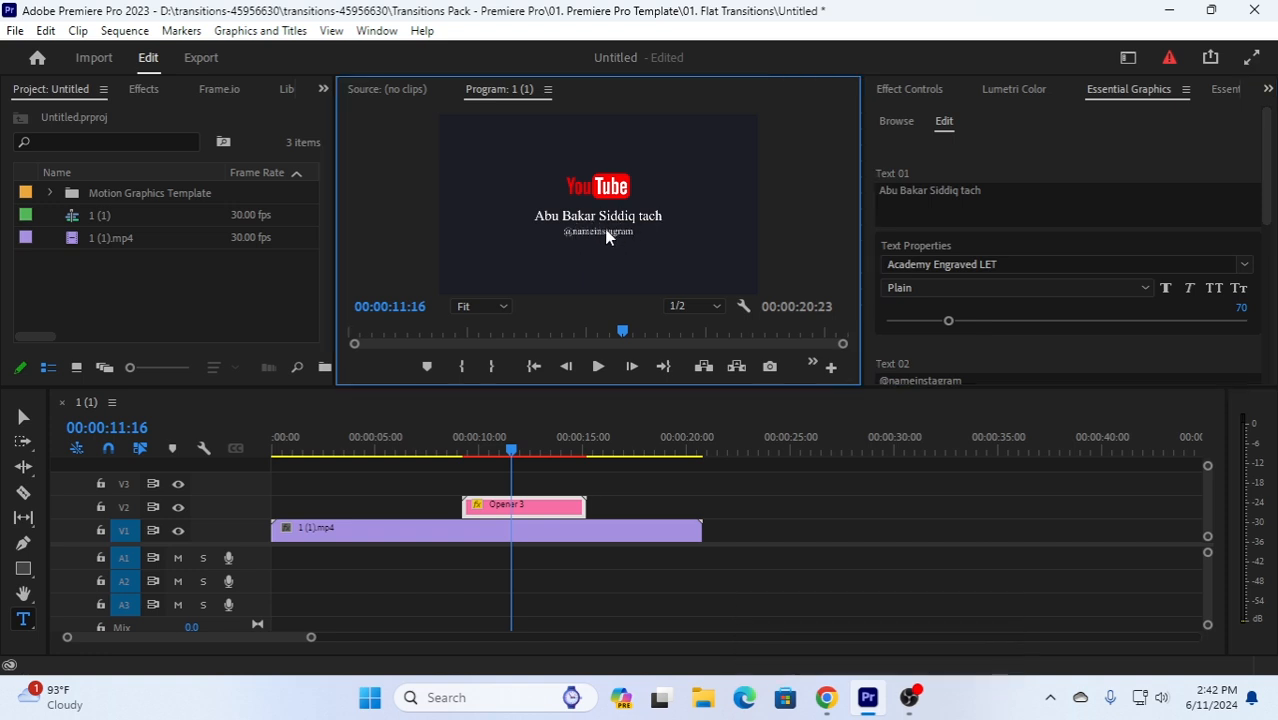
{"action": "scroll", "coordinate": [922, 212], "scroll_direction": "down", "scroll_amount": 3}
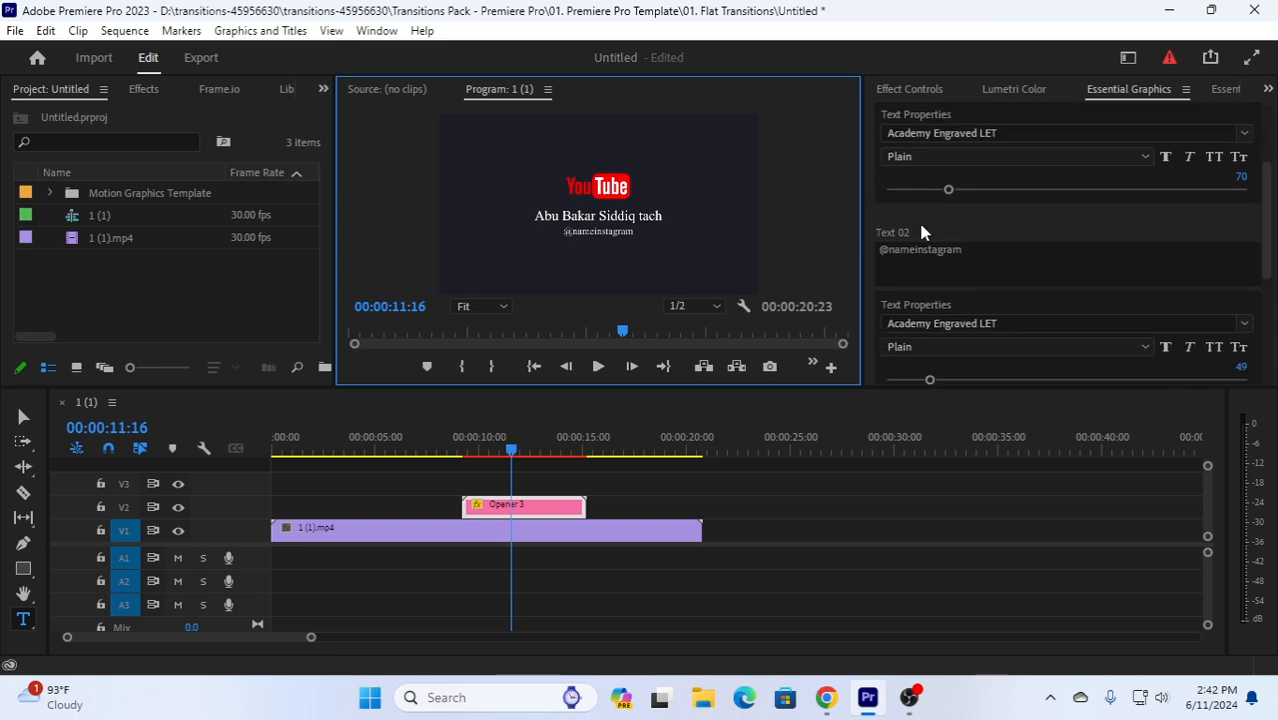
{"action": "left_click", "coordinate": [918, 229]}
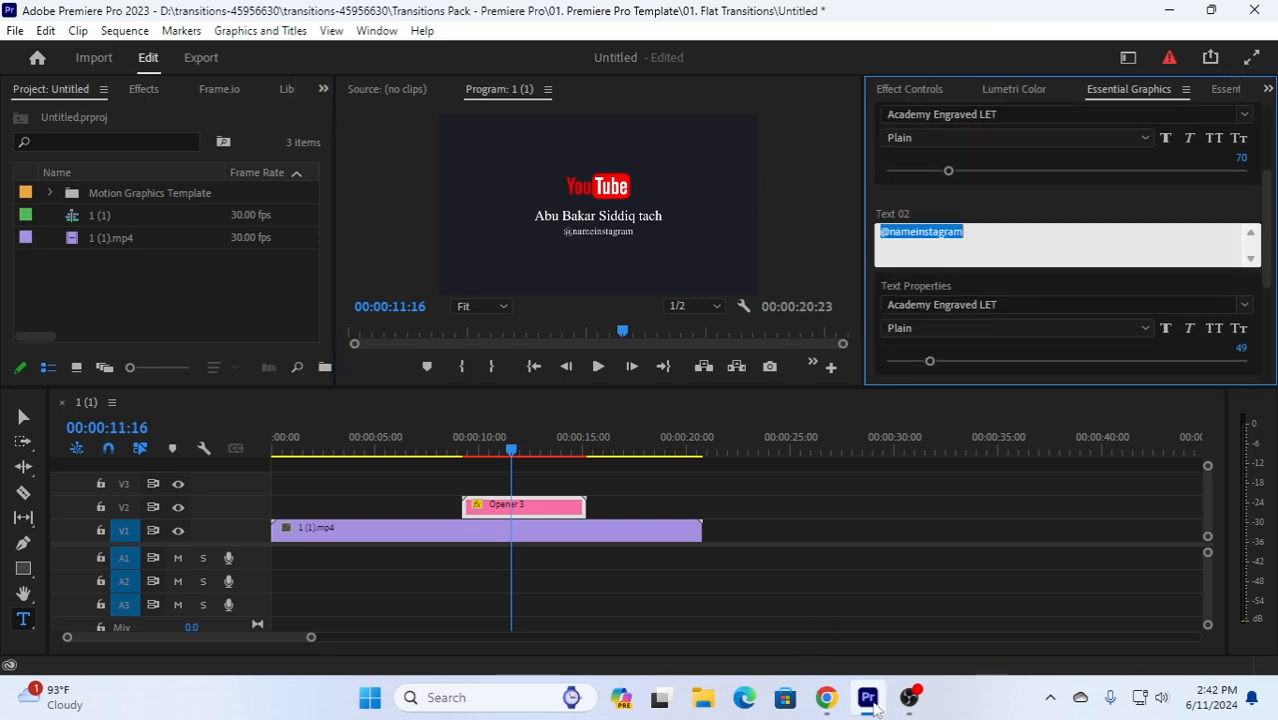
{"action": "left_click", "coordinate": [832, 700]}
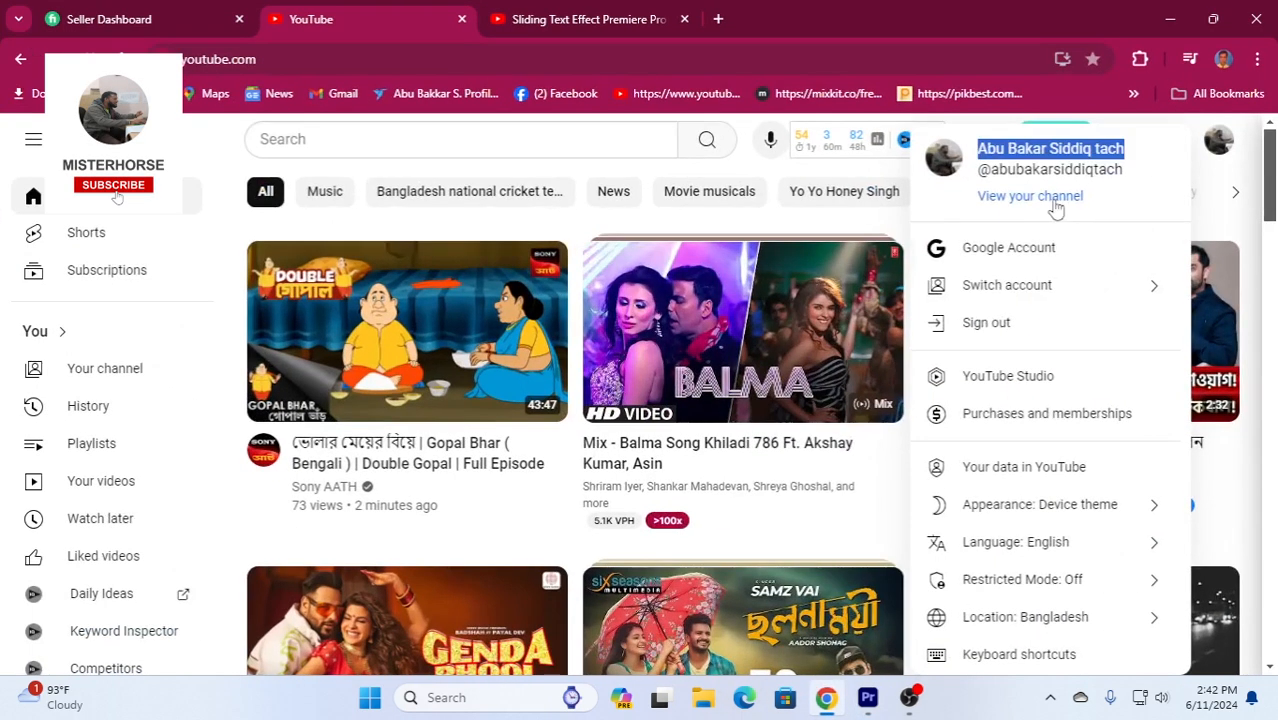
{"action": "left_click_drag", "start_coordinate": [1126, 171], "coordinate": [978, 149]}
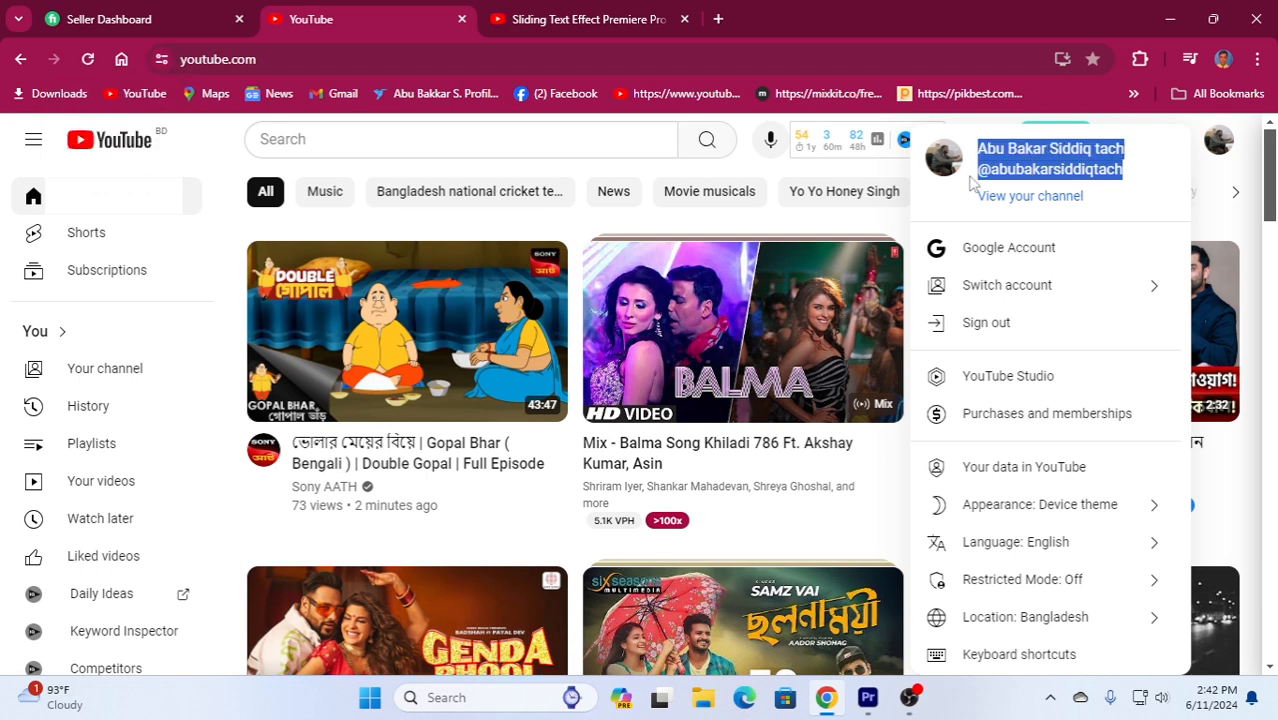
{"action": "left_click_drag", "start_coordinate": [1140, 175], "coordinate": [978, 170]}
{"action": "right_click", "coordinate": [993, 169]}
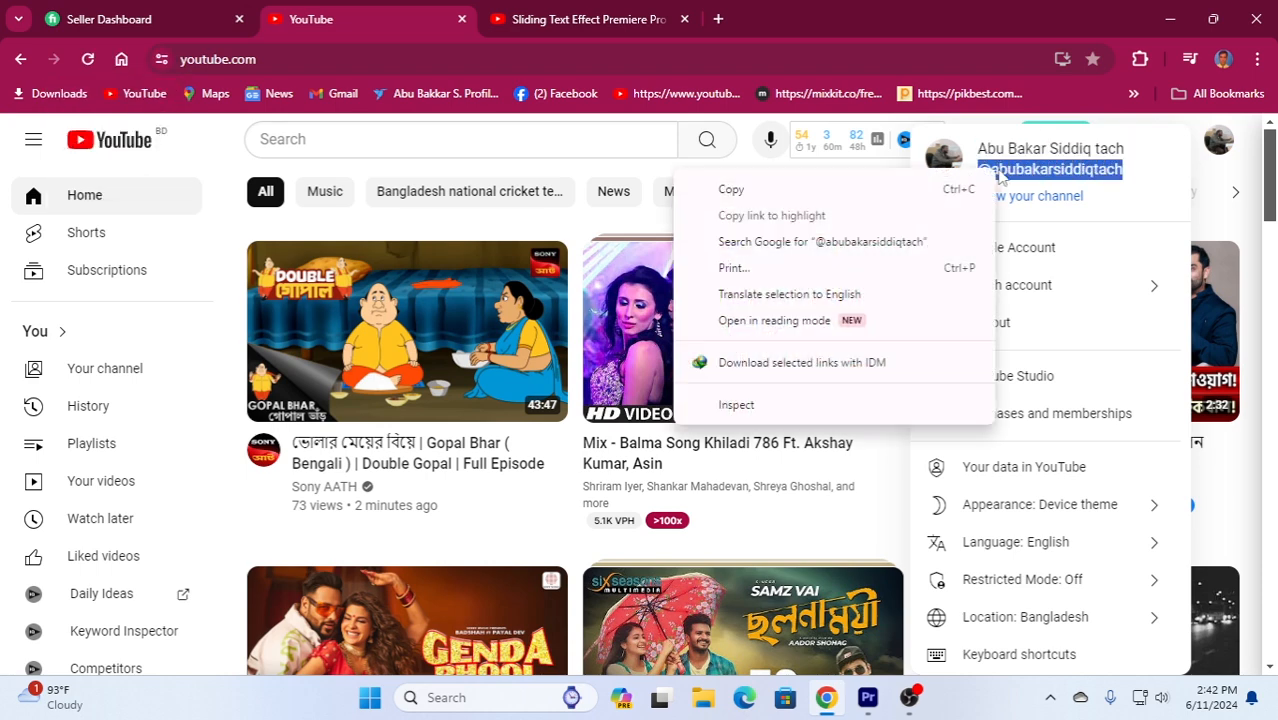
{"action": "left_click", "coordinate": [732, 190]}
{"action": "left_click", "coordinate": [1170, 19]}
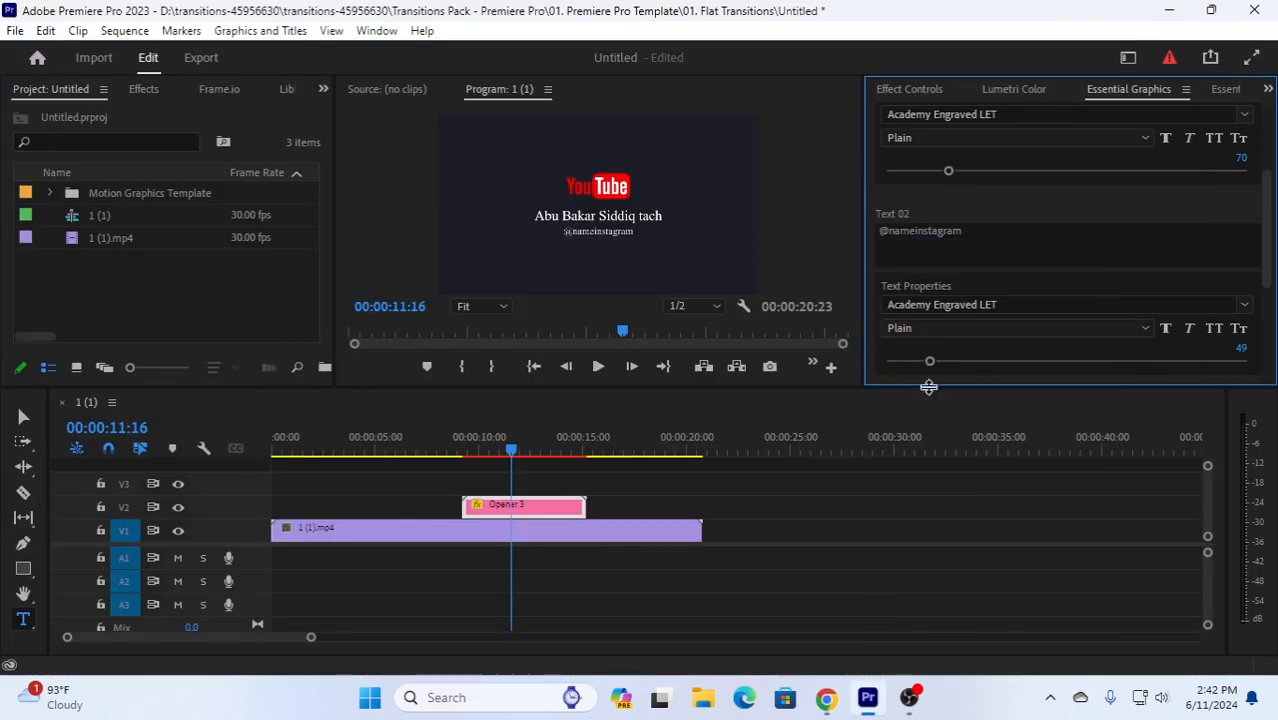
- Replace Opener 3's Text 02 with the copied channel handle
{"action": "left_click", "coordinate": [948, 237]}
{"action": "right_click", "coordinate": [946, 233]}
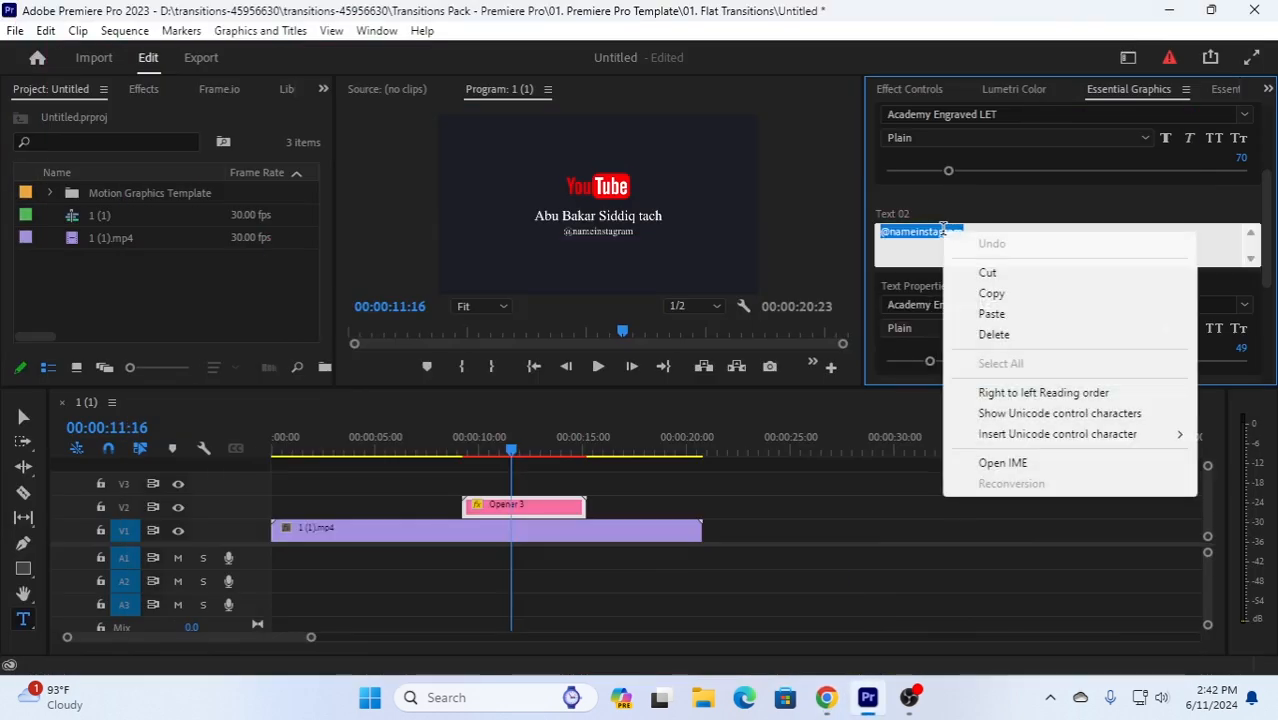
{"action": "left_click", "coordinate": [993, 315]}
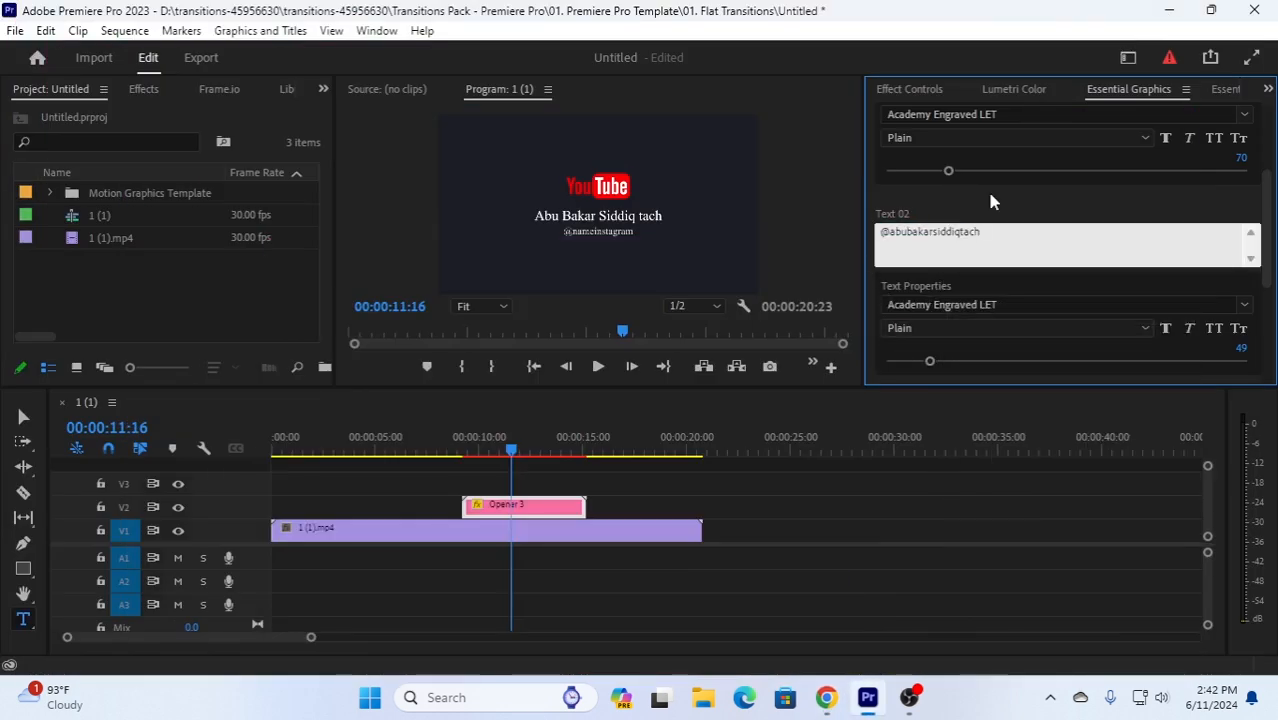
{"action": "left_click", "coordinate": [658, 216]}
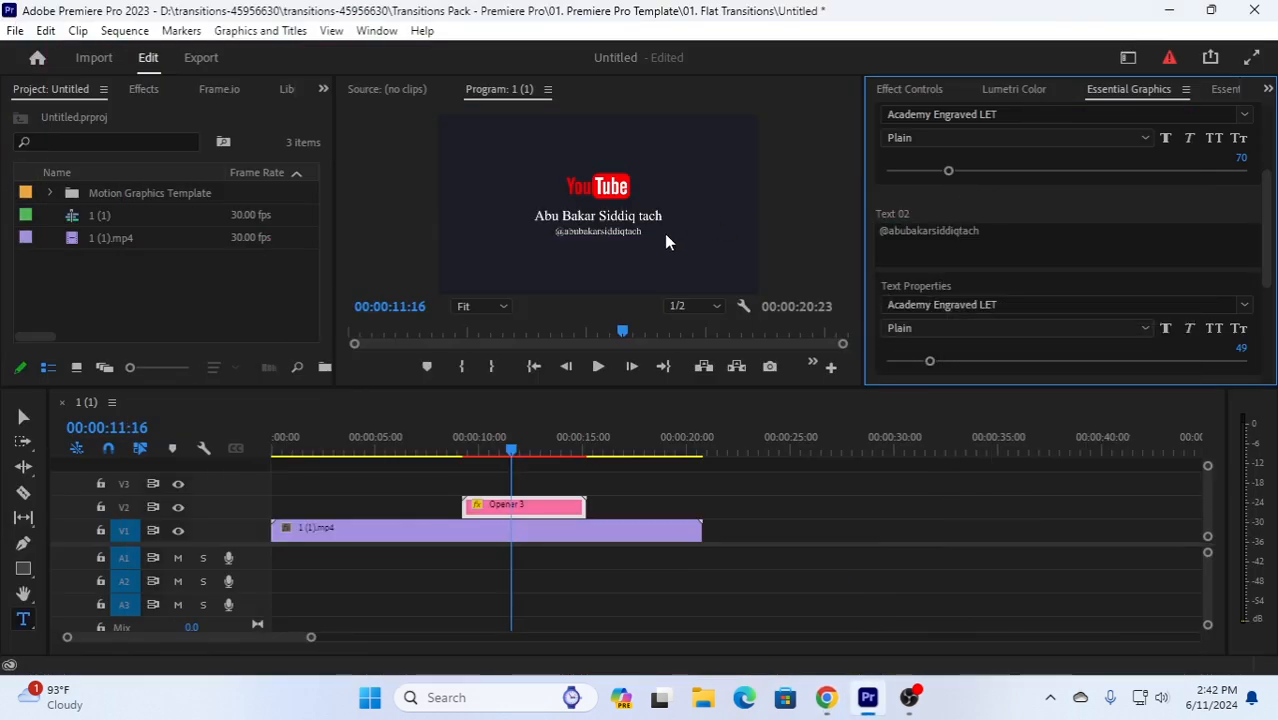
- Examine Opener 3's colour settings, from Color 1 to Text Color 2
{"action": "left_click", "coordinate": [606, 192]}
{"action": "scroll", "coordinate": [981, 275], "scroll_direction": "down", "scroll_amount": 4}
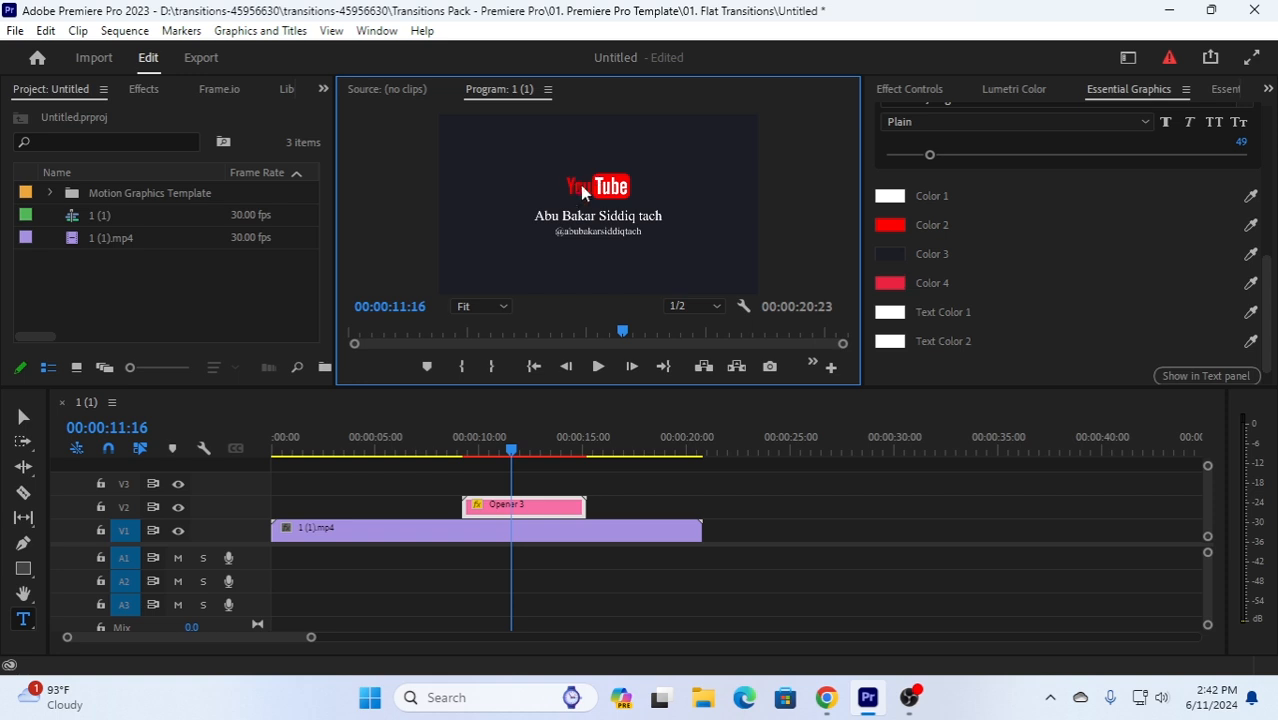
{"action": "left_click", "coordinate": [924, 408]}
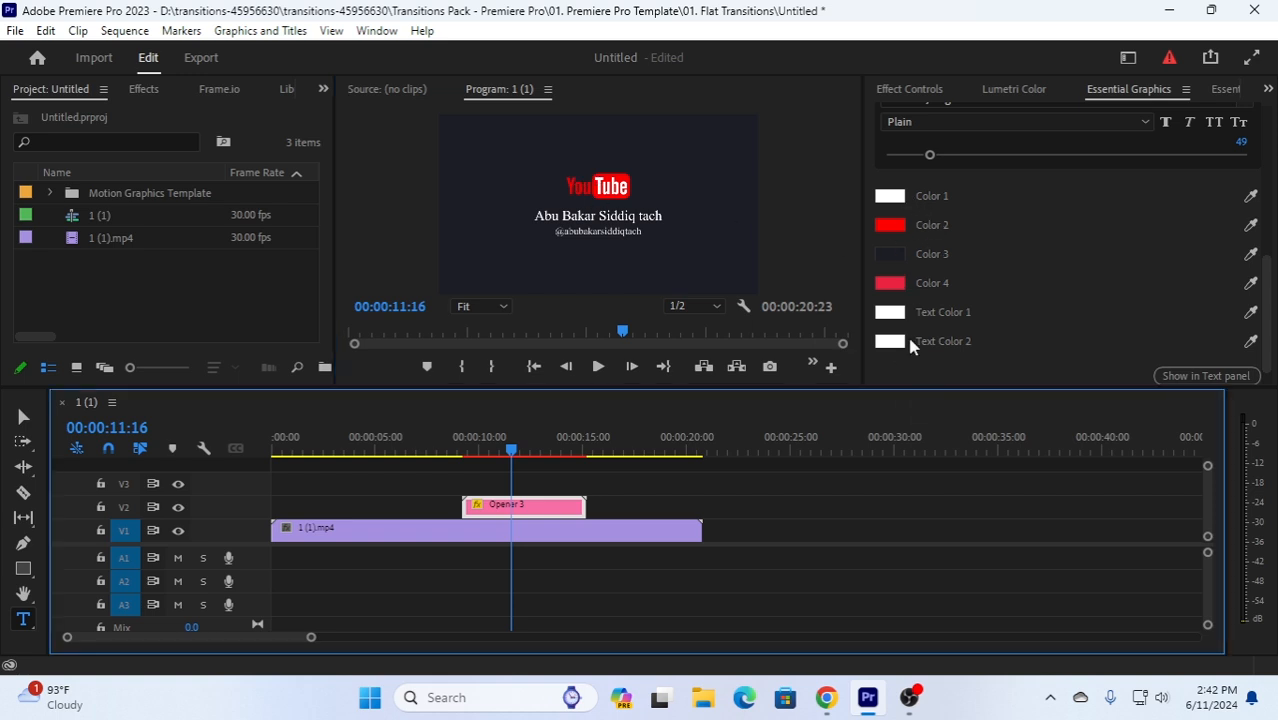
{"action": "scroll", "coordinate": [930, 330], "scroll_direction": "down", "scroll_amount": 1}
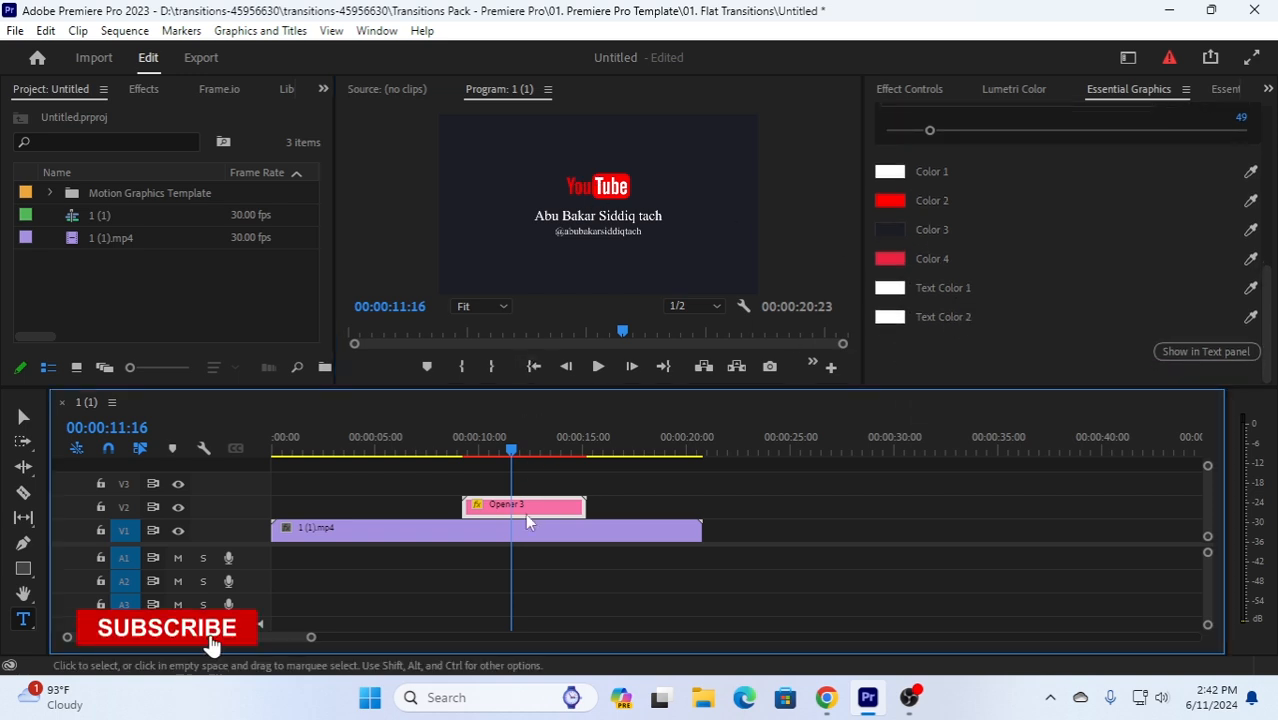